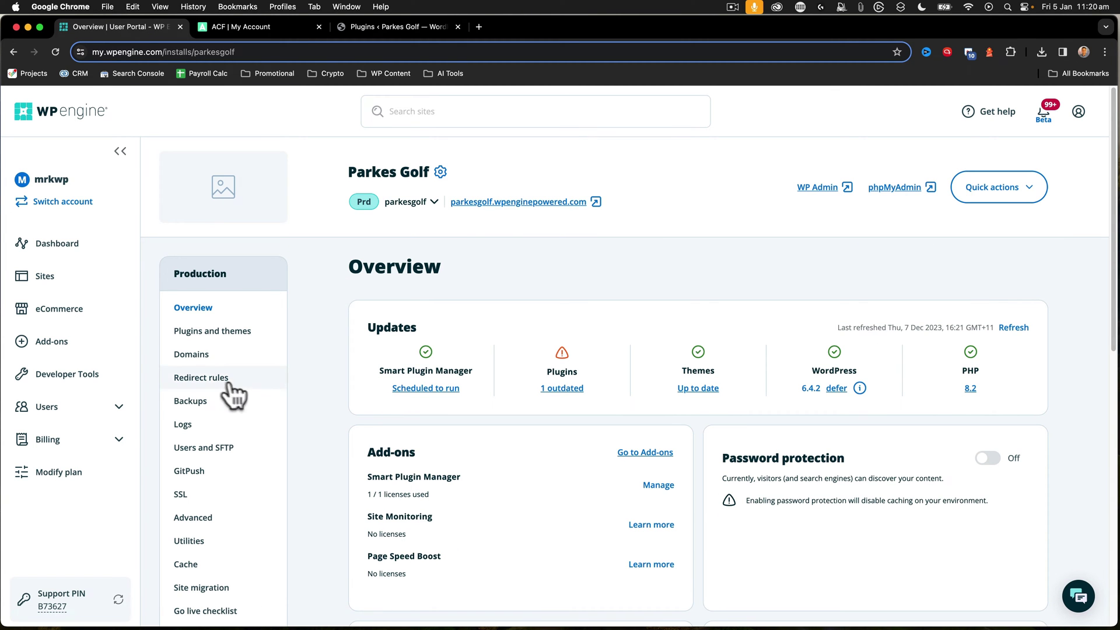
Start a Parkes Golf production backup described 'before-acf', then return to the site Overview
click(196, 408)
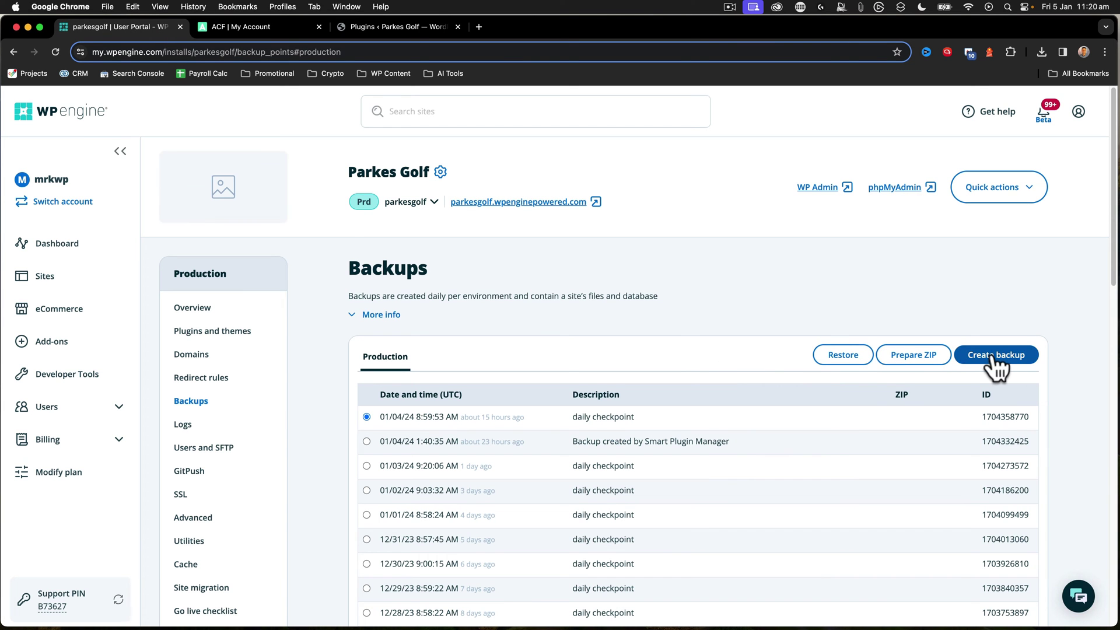
click(994, 354)
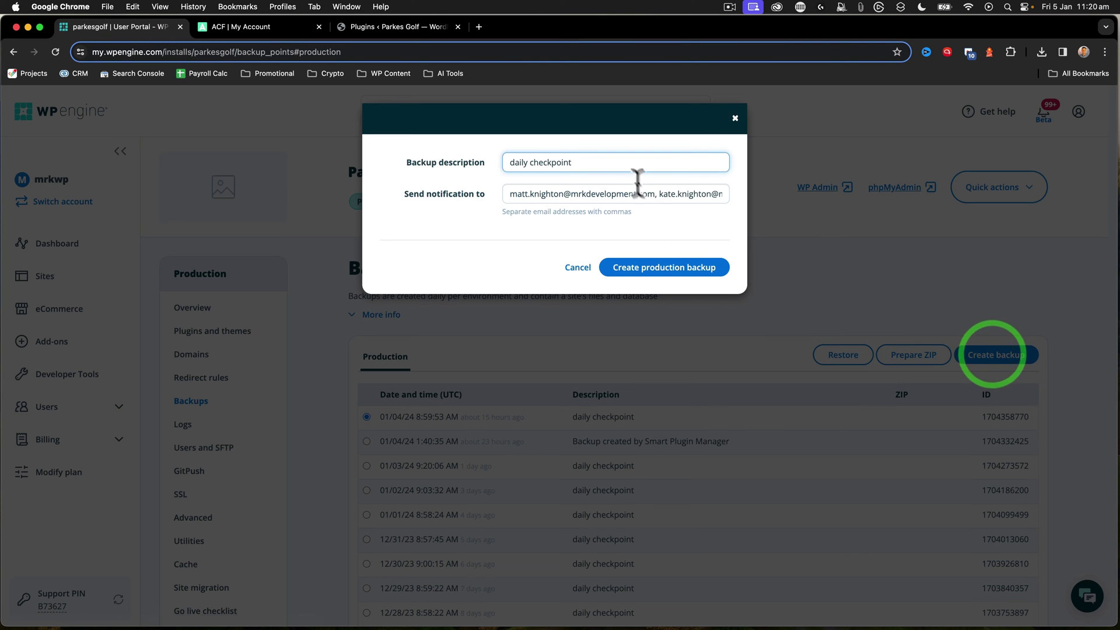
drag(588, 162, 478, 156)
text(br)
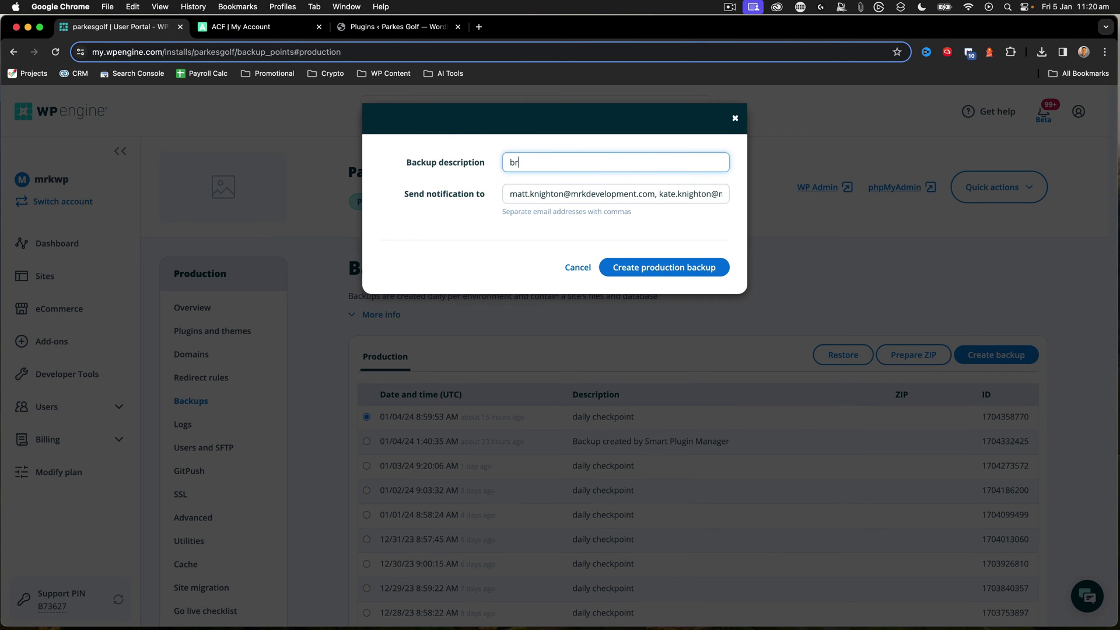
key(BackSpace)
text(efore-acf)
click(653, 268)
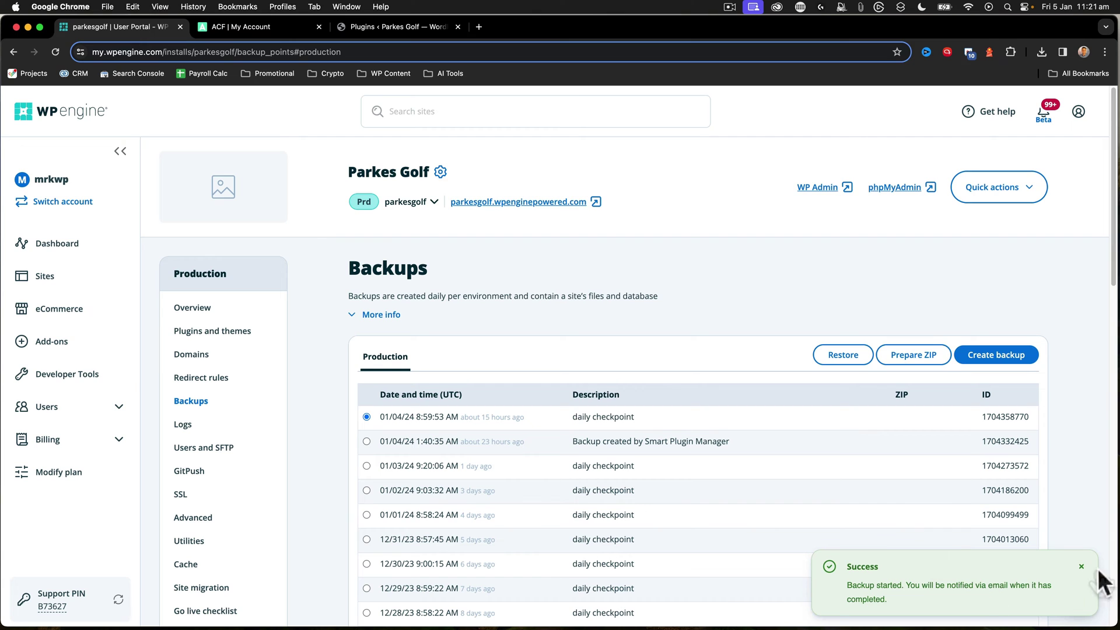
click(1081, 566)
click(191, 308)
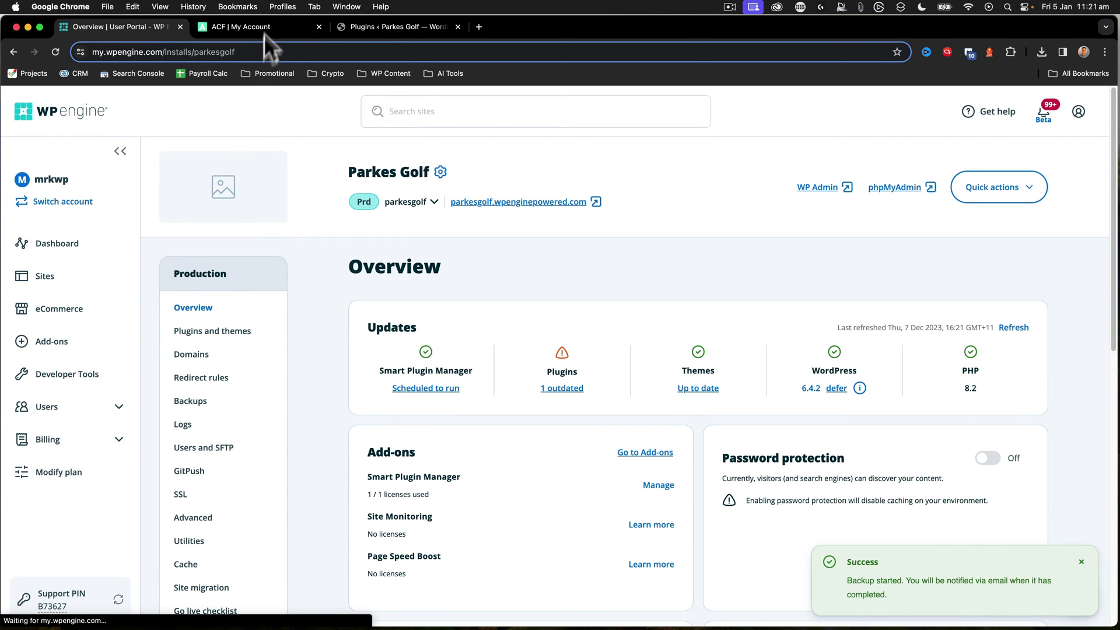
Paste the ACF PRO licence key on the Updates page and activate it as Lifetime - Developer
click(370, 26)
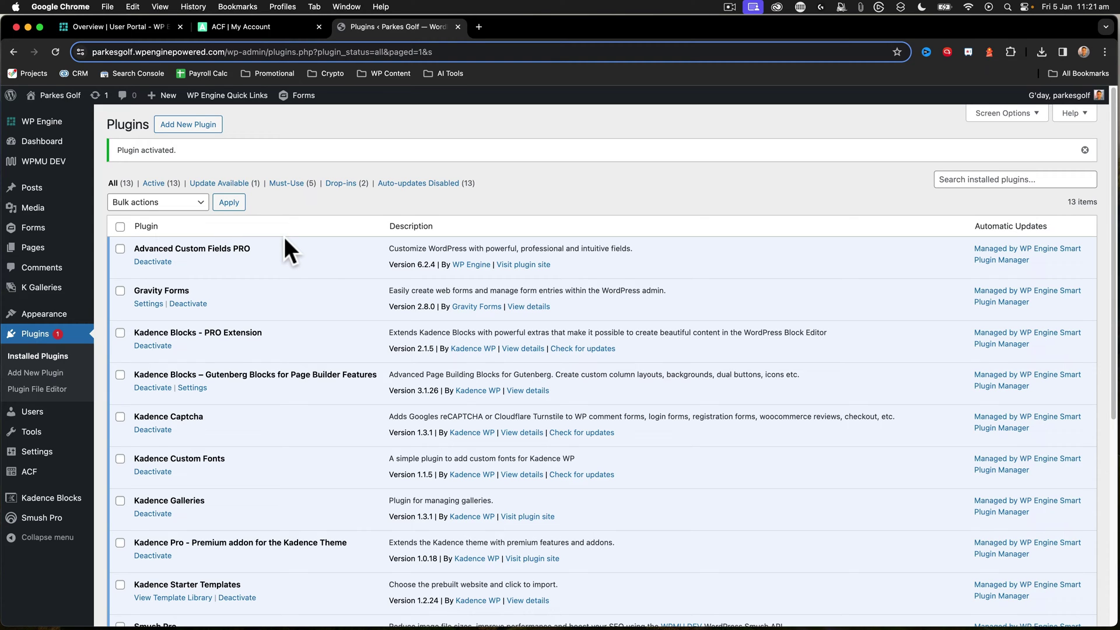
mouse_move(35, 474)
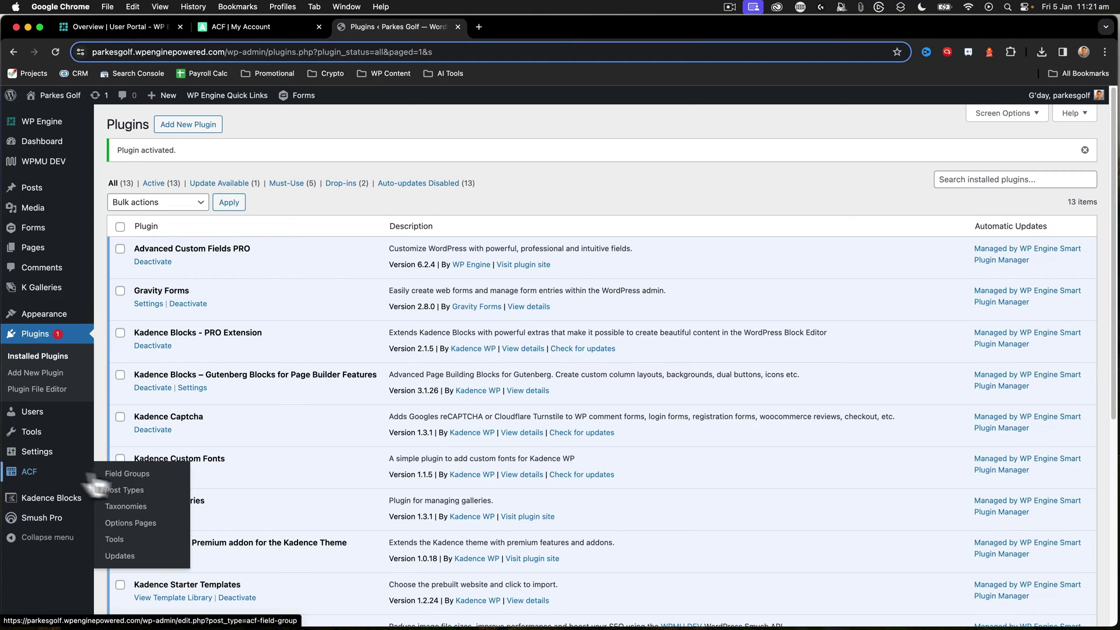
click(125, 559)
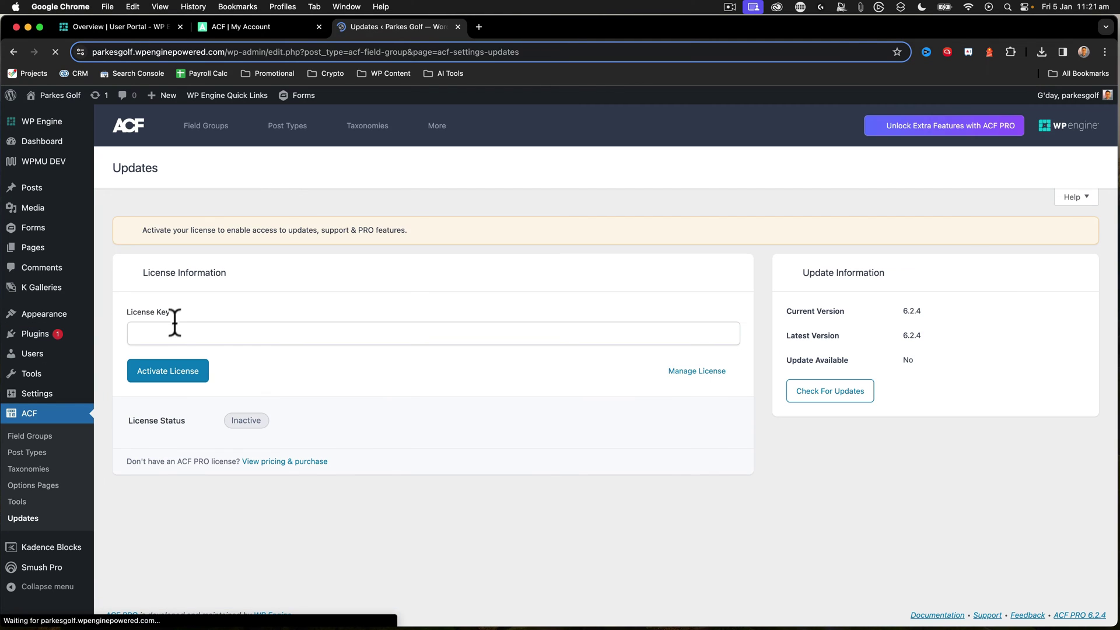
click(171, 331)
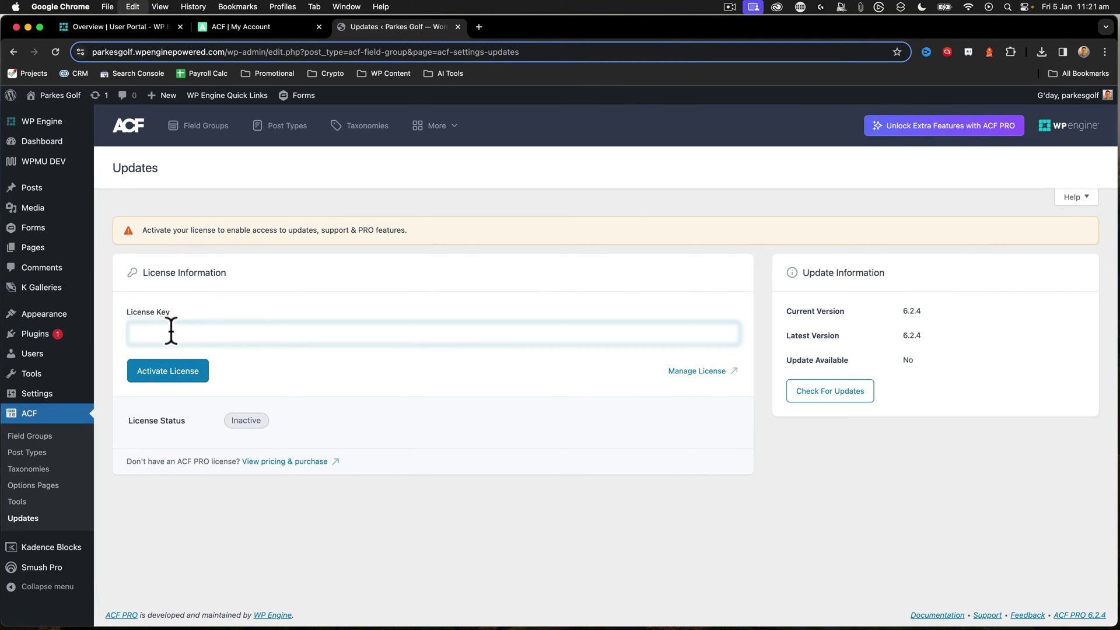
key(super+v)
click(170, 376)
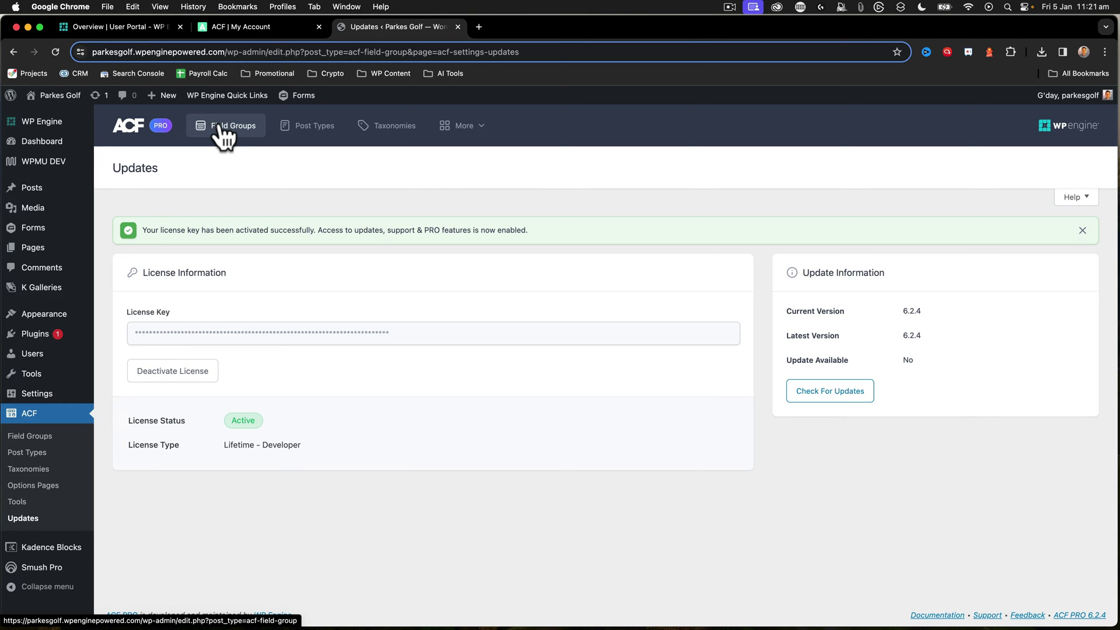
mouse_move(56, 97)
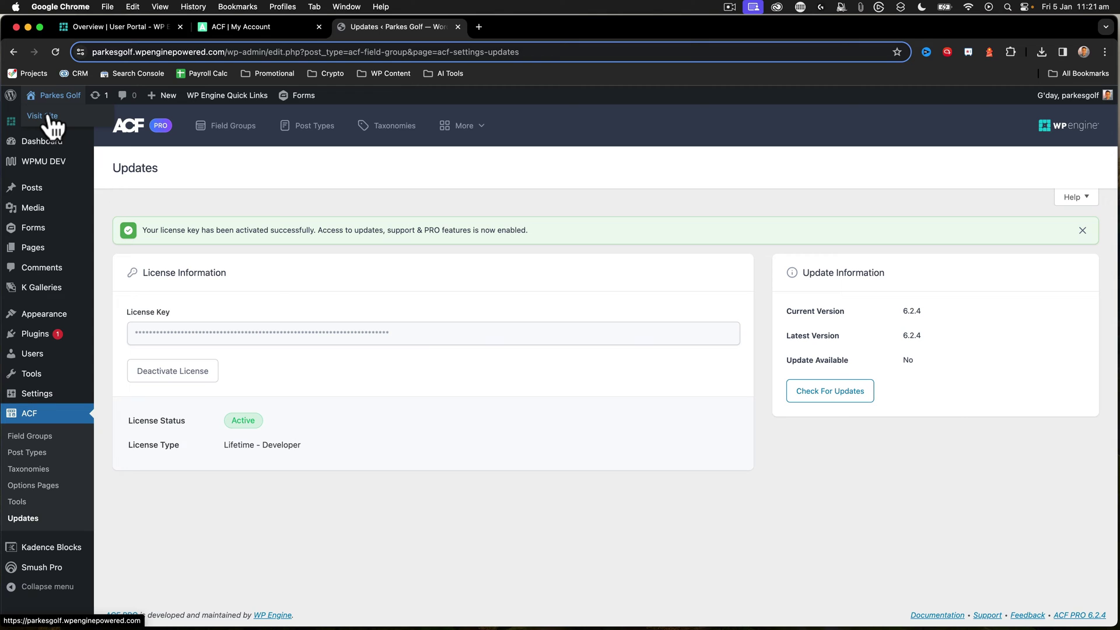
Open ACF's Post Types list, which shows All (0)
click(305, 131)
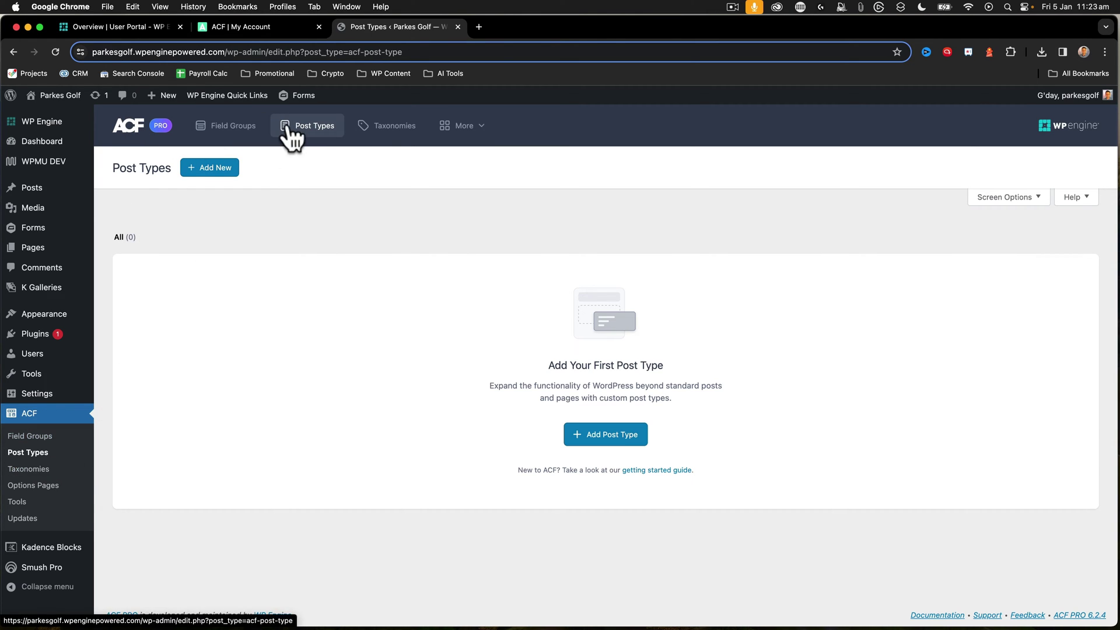
Start a new post type with plural label Course and singular label Hole
click(610, 443)
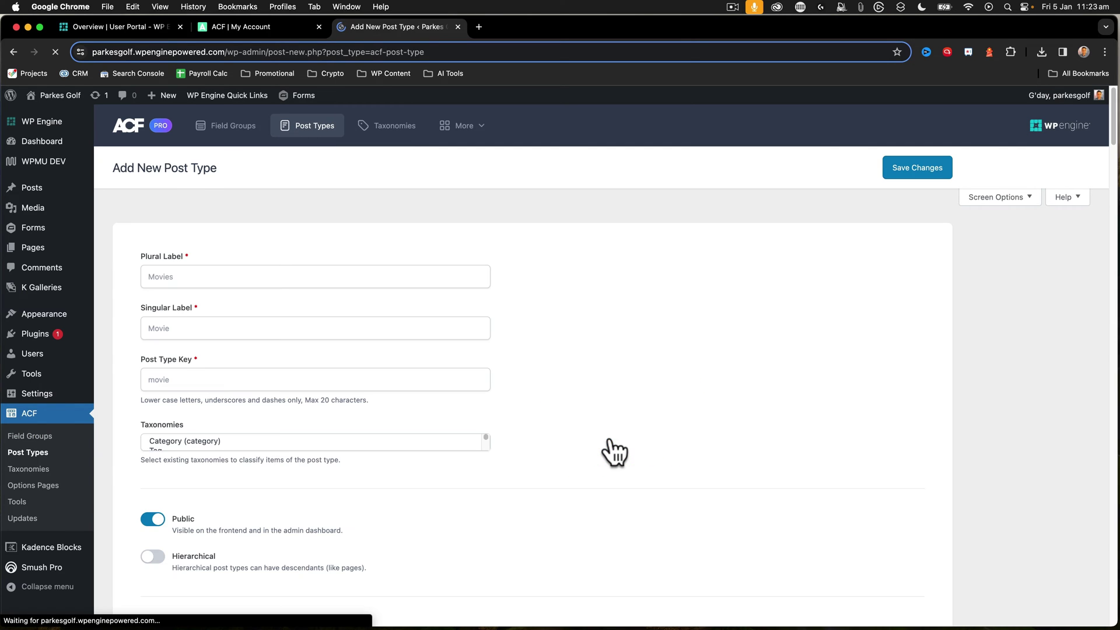
click(168, 279)
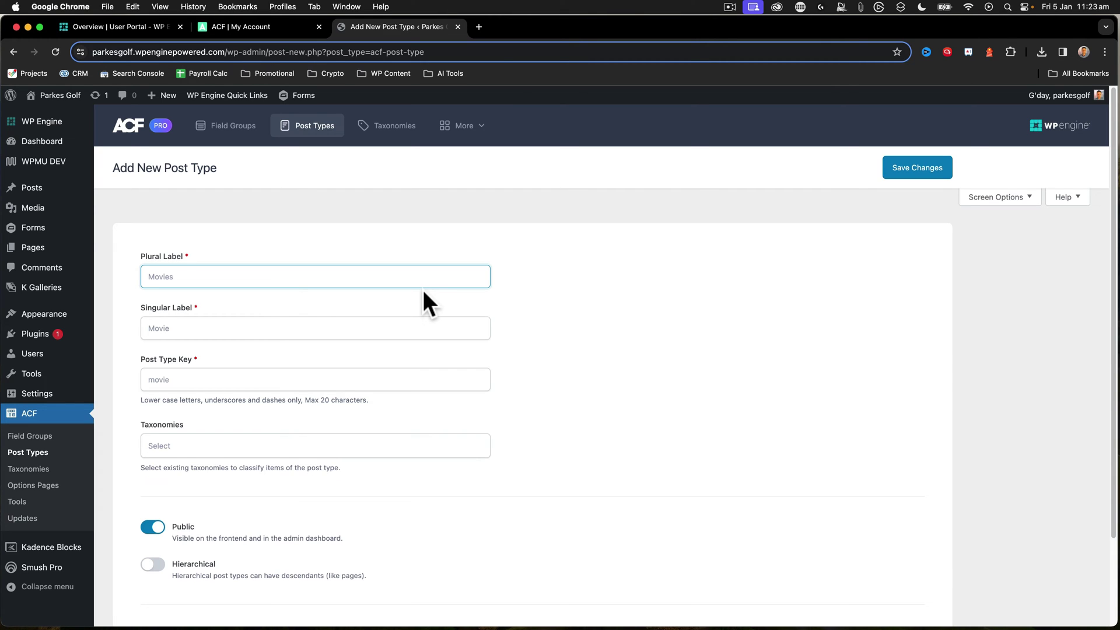
text(Course)
key(Tab)
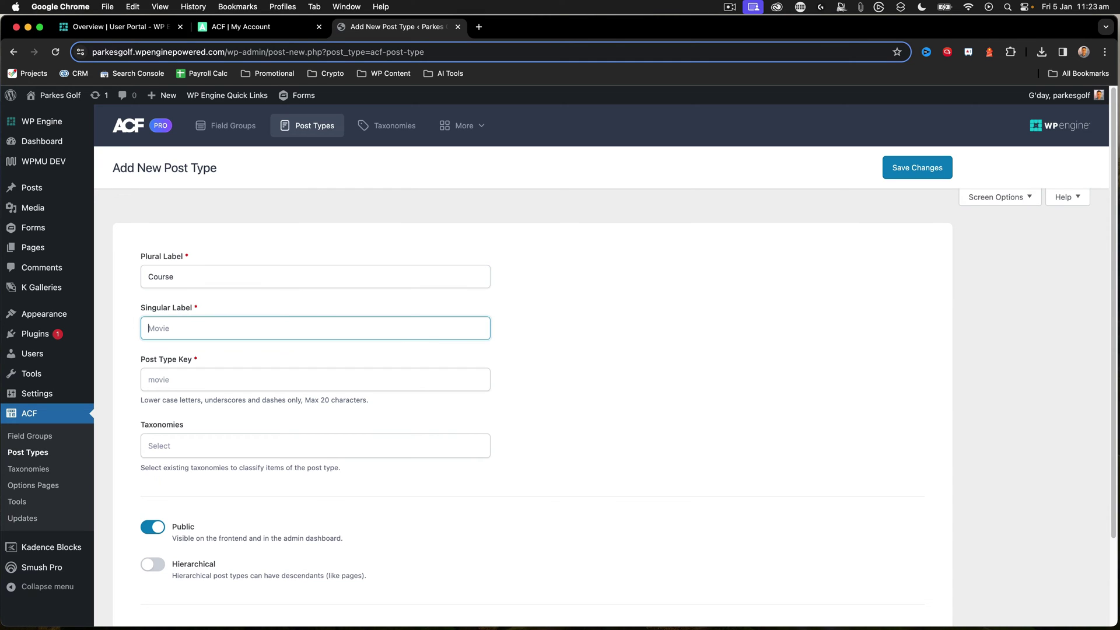
text(Hole)
key(Tab)
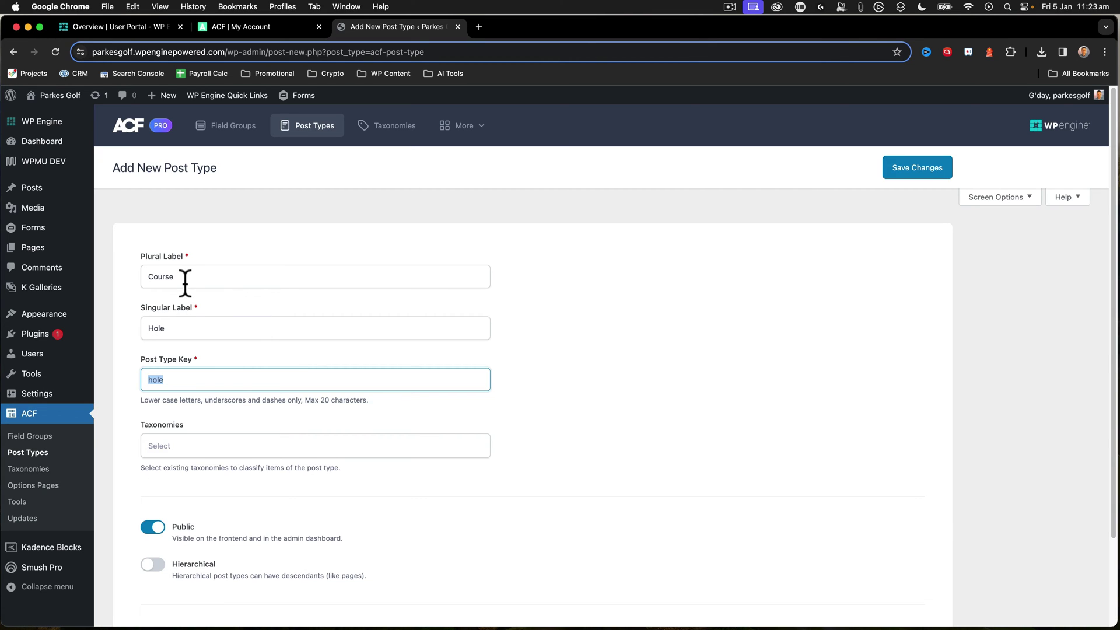
Change the plural label to Holes, keep key hole, and leave Taxonomies unselected
drag(183, 280, 132, 278)
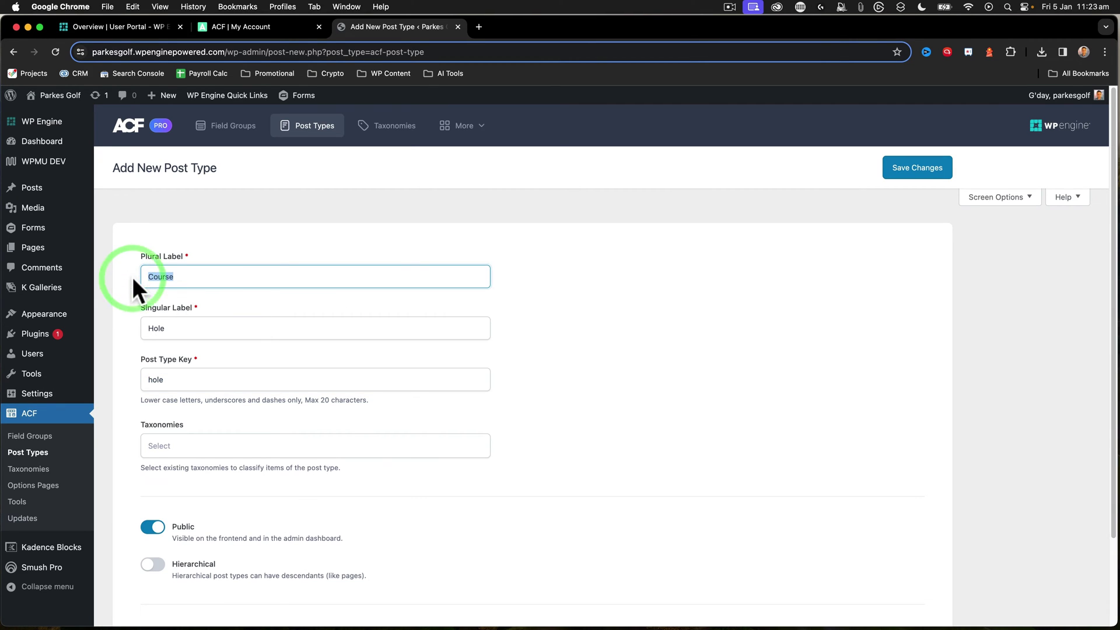
text(Holes)
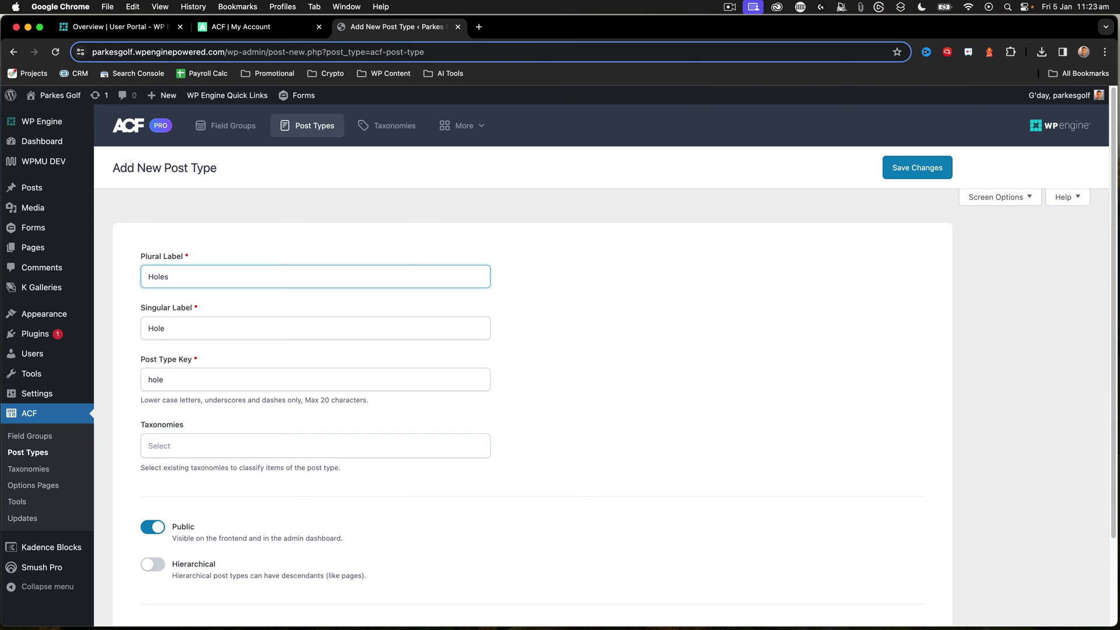
click(187, 325)
click(175, 382)
click(179, 446)
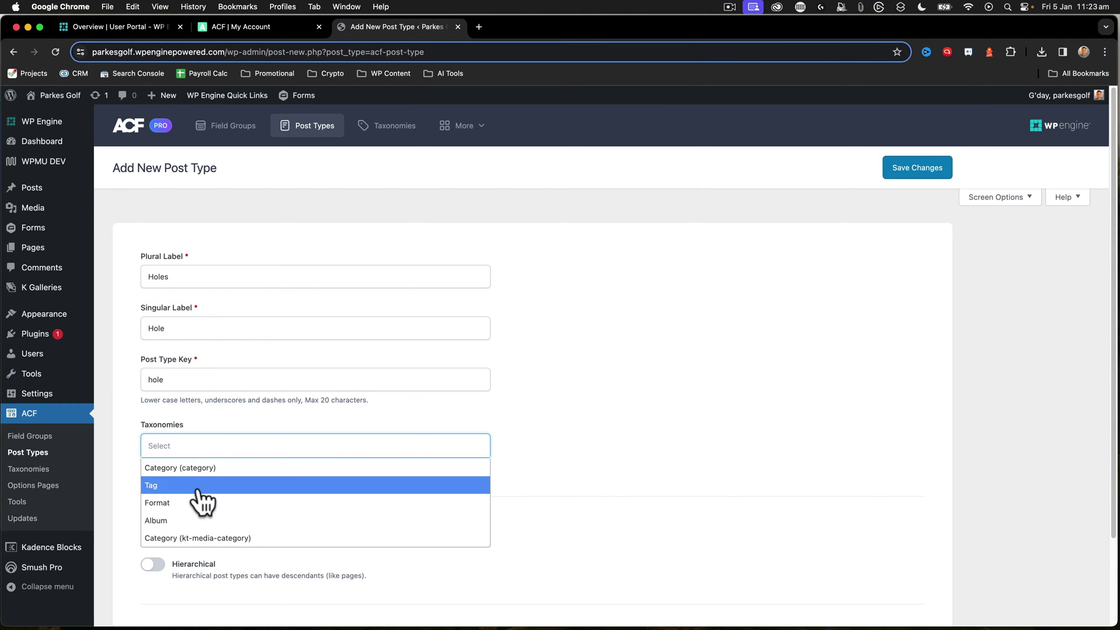
click(550, 394)
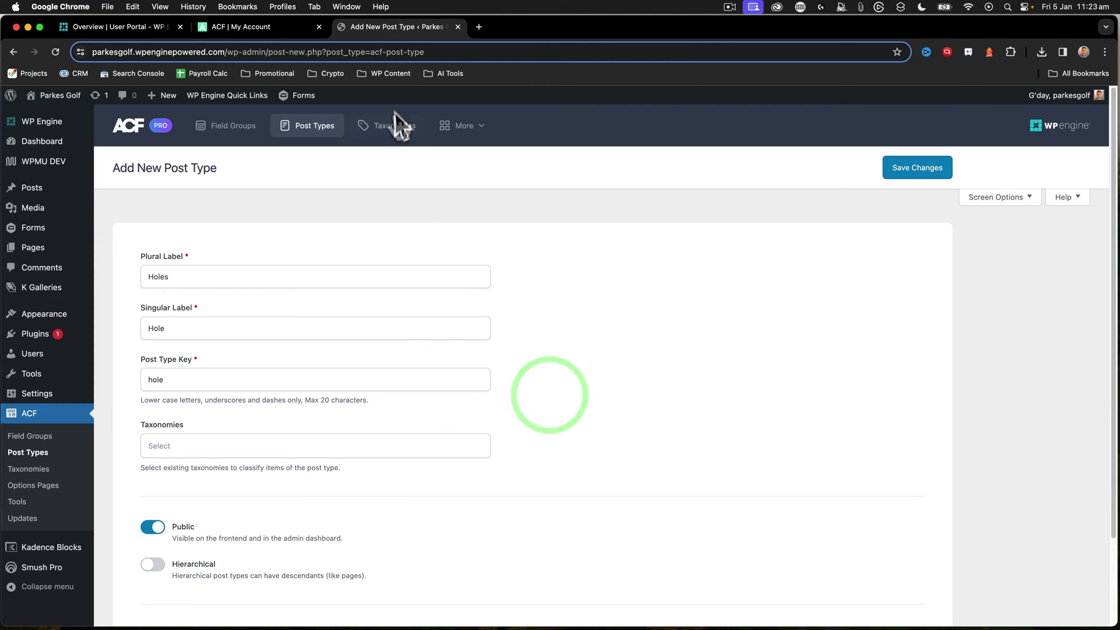
Switch on Advanced Configuration for the Hole post type
scroll(260, 465, down, 3)
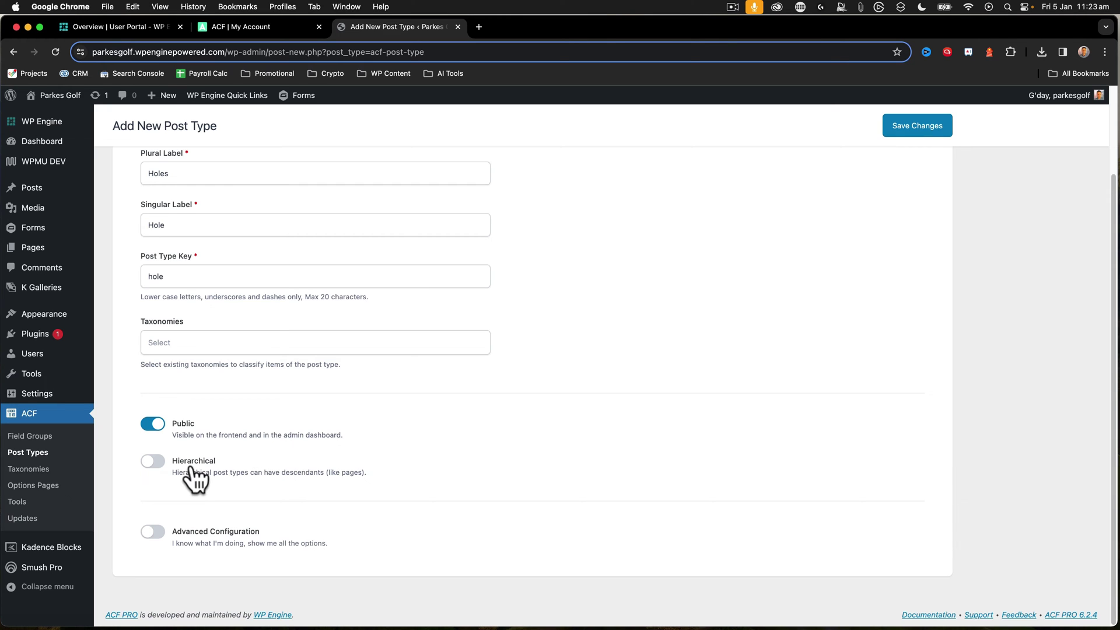
click(195, 533)
scroll(324, 439, down, 3)
scroll(324, 438, down, 3)
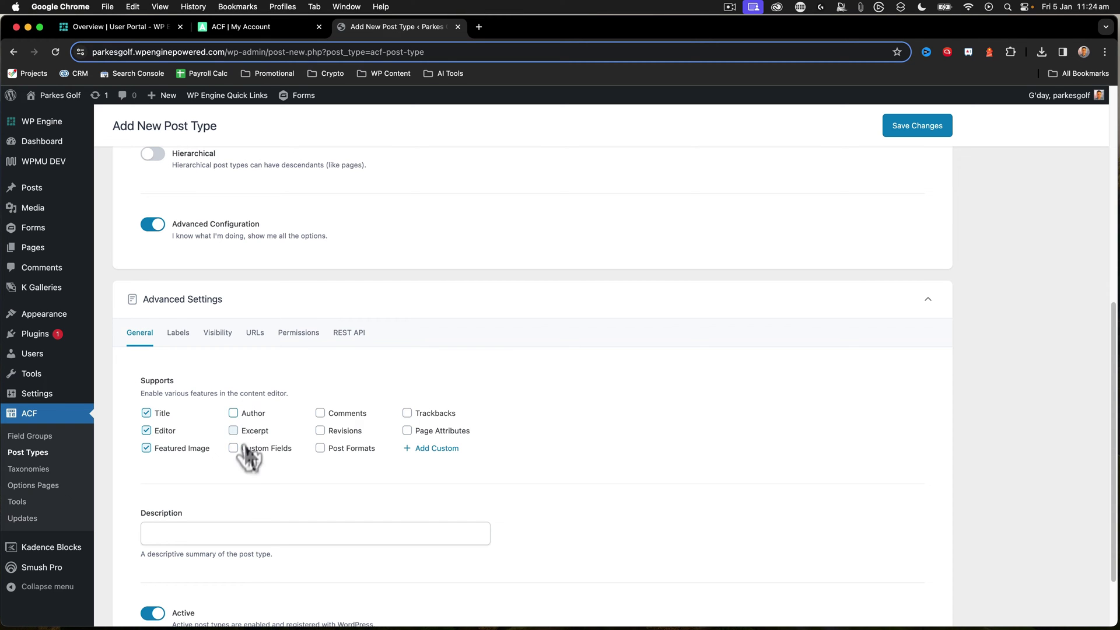
Review the auto-generated labels in the Labels settings
click(179, 333)
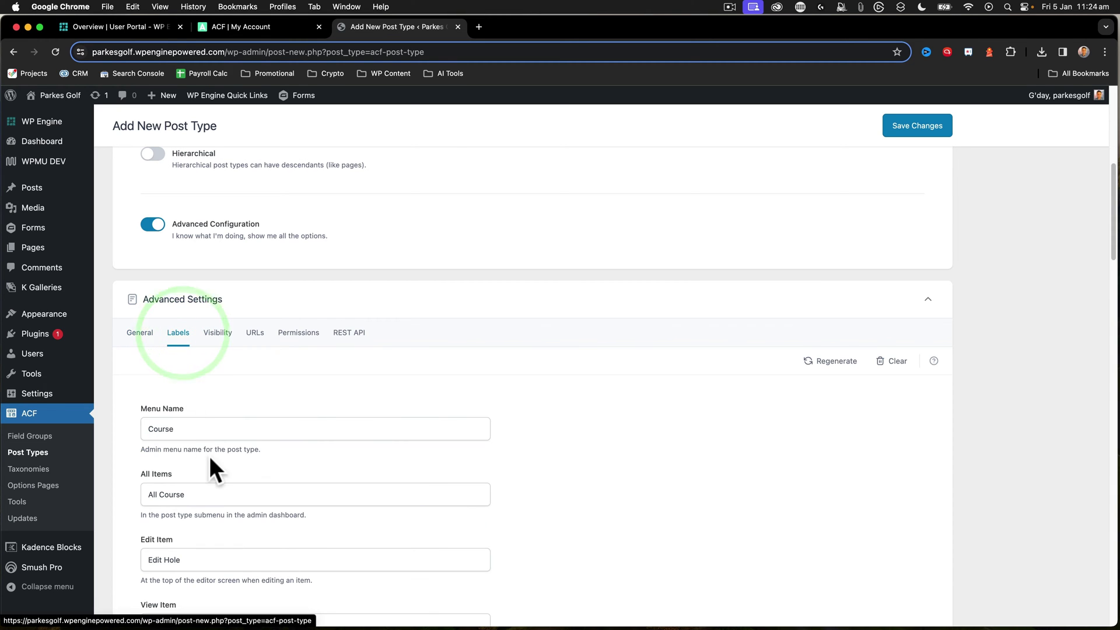
scroll(209, 456, down, 10)
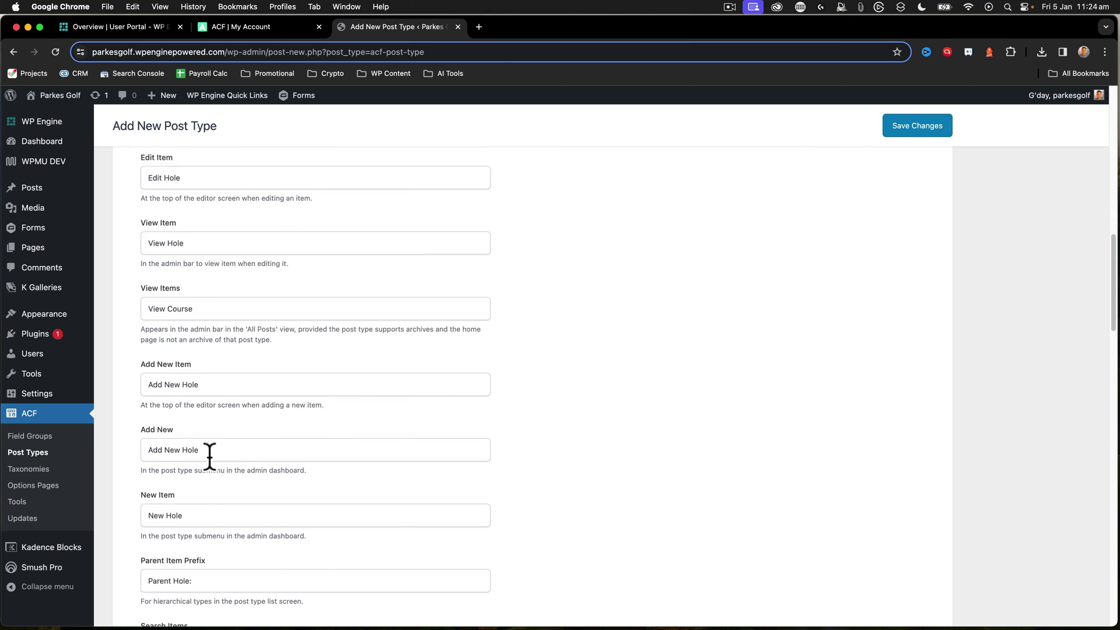
scroll(209, 456, down, 10)
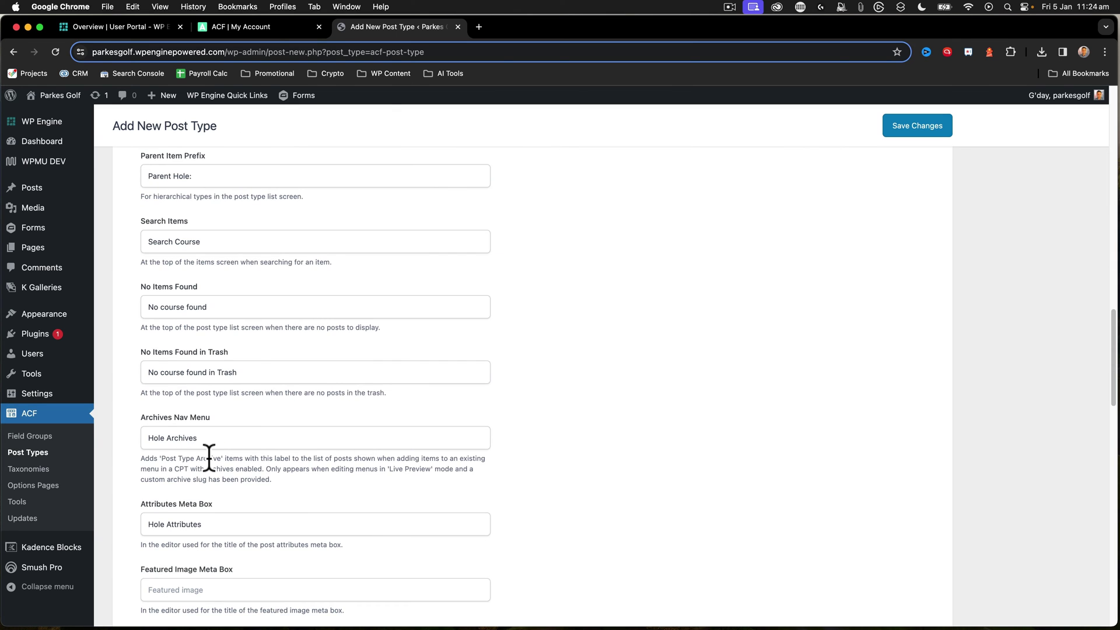
scroll(209, 456, down, 4)
scroll(209, 456, up, 20)
scroll(208, 457, down, 7)
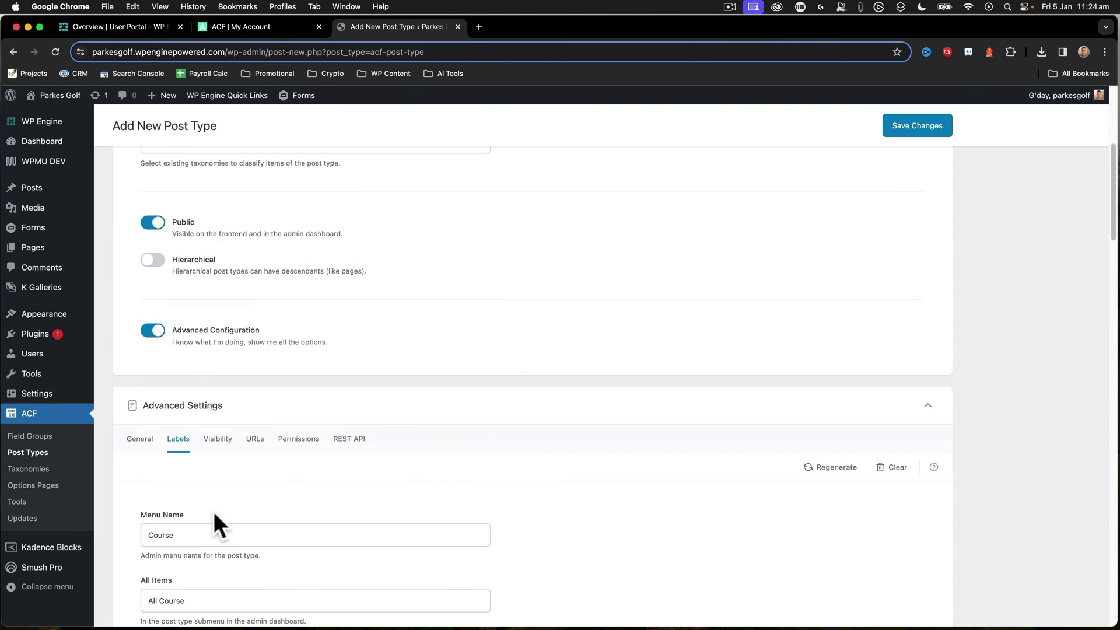
scroll(214, 511, down, 3)
Browse the Visibility settings, then move to the URLs settings
click(217, 309)
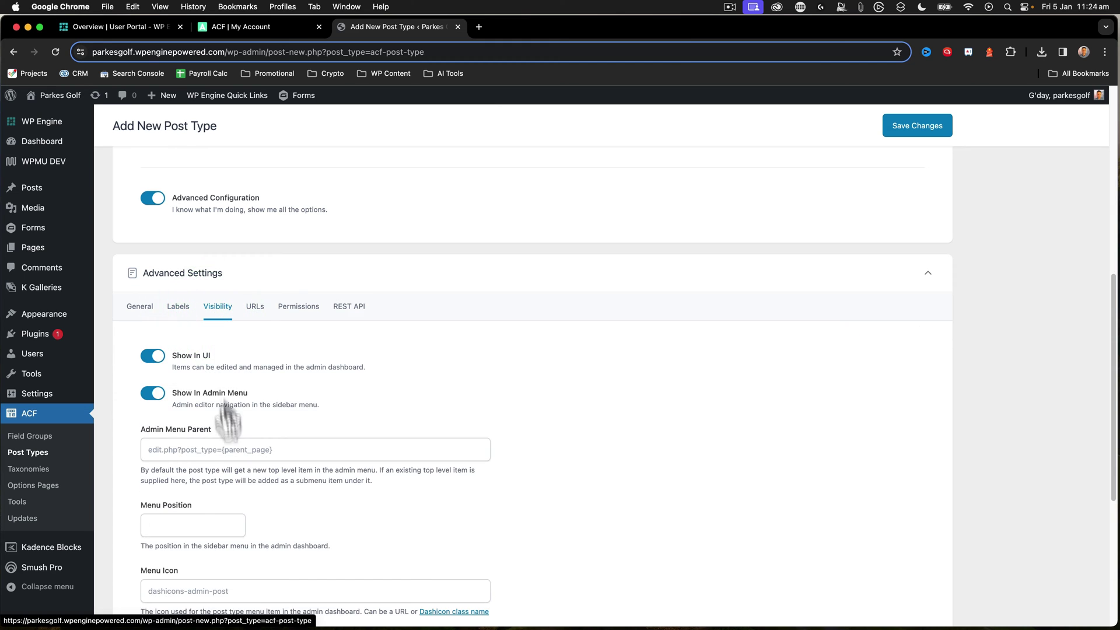
scroll(226, 432, down, 5)
scroll(227, 436, down, 2)
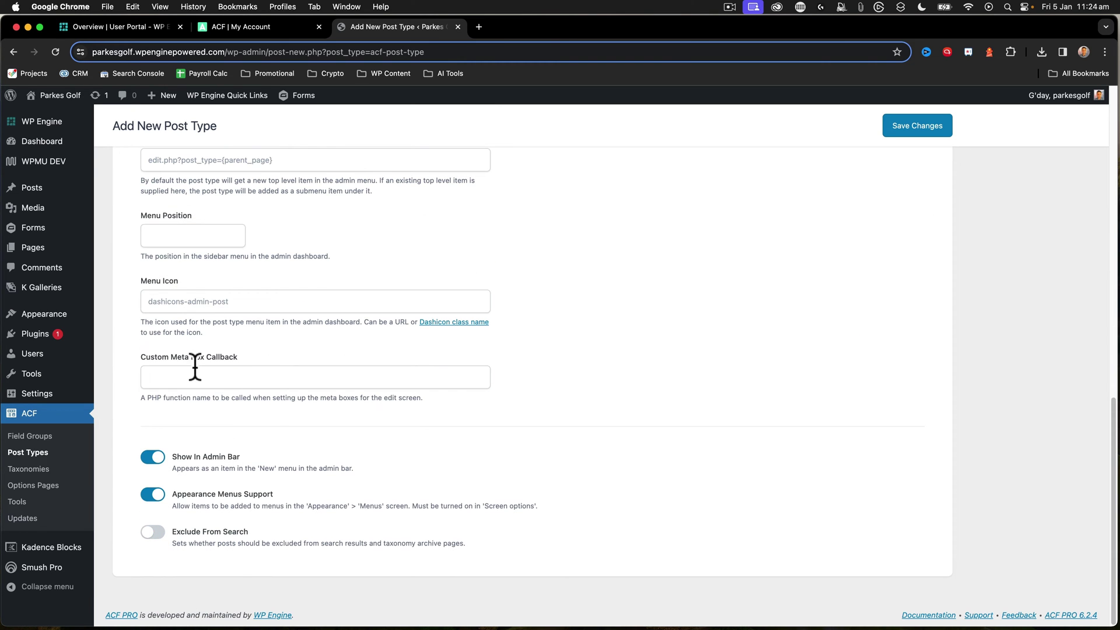
scroll(195, 367, up, 7)
click(254, 362)
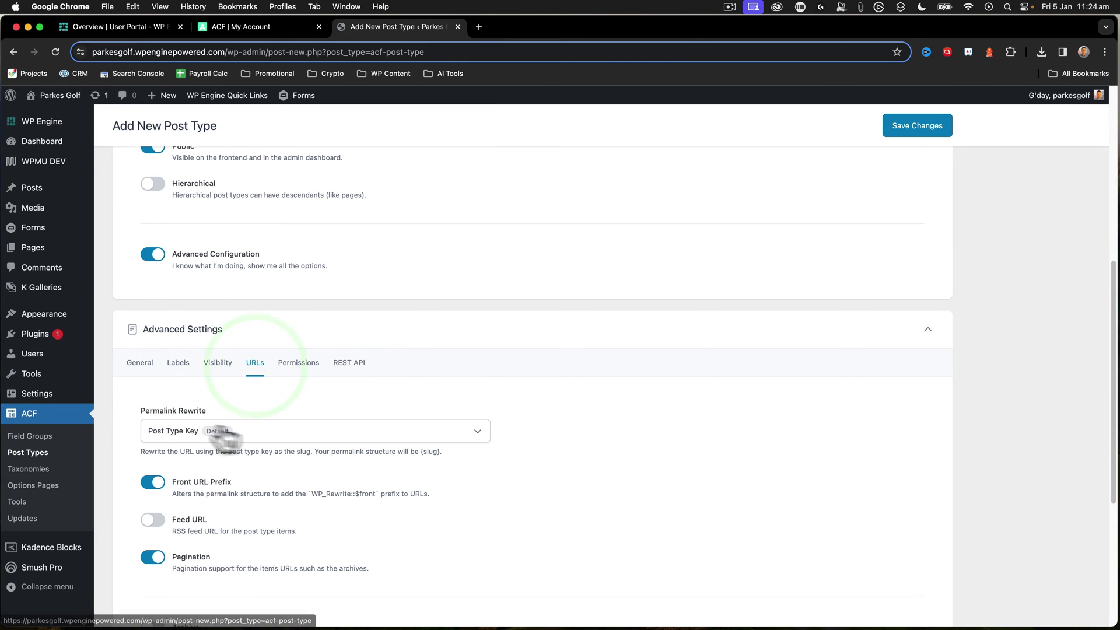
Set Permalink Rewrite to Custom Permalink and begin the URL slug
click(306, 437)
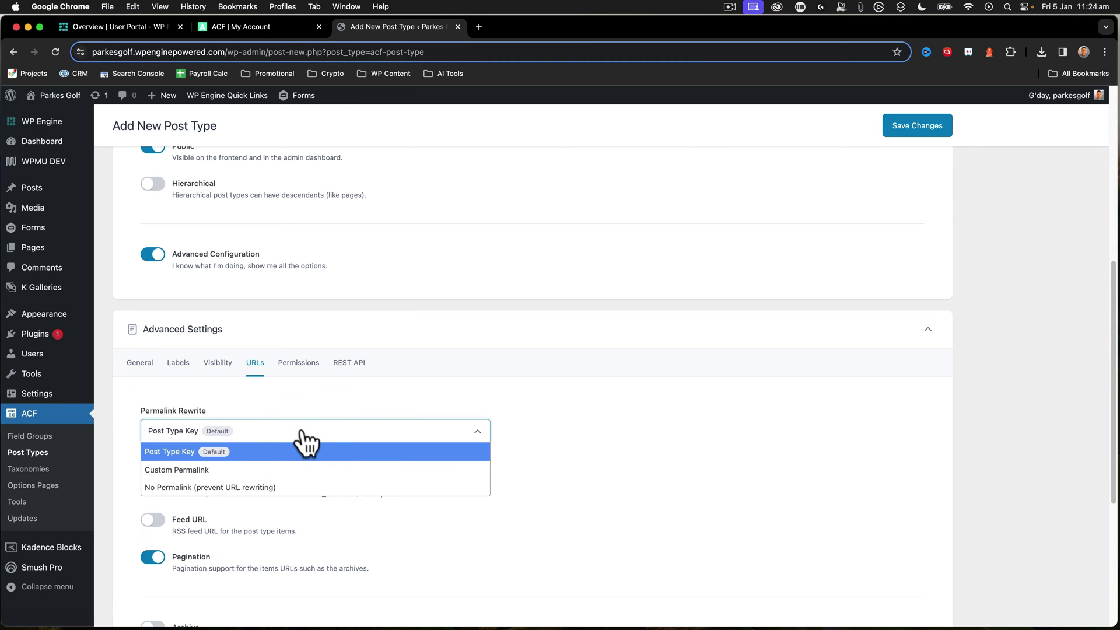
click(245, 467)
scroll(159, 484, down, 5)
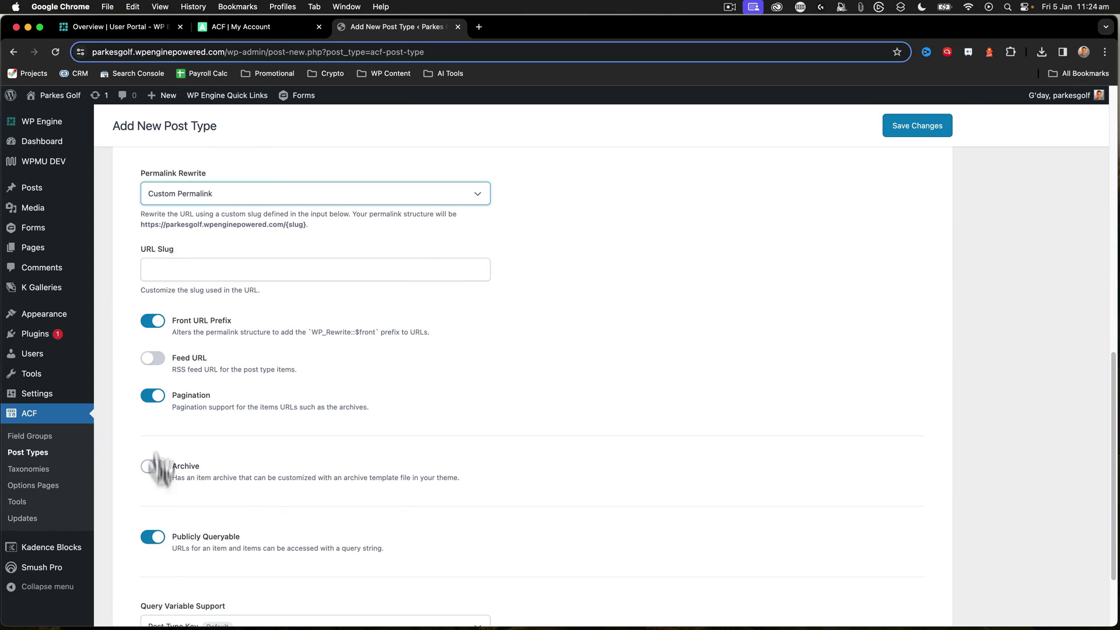
click(208, 198)
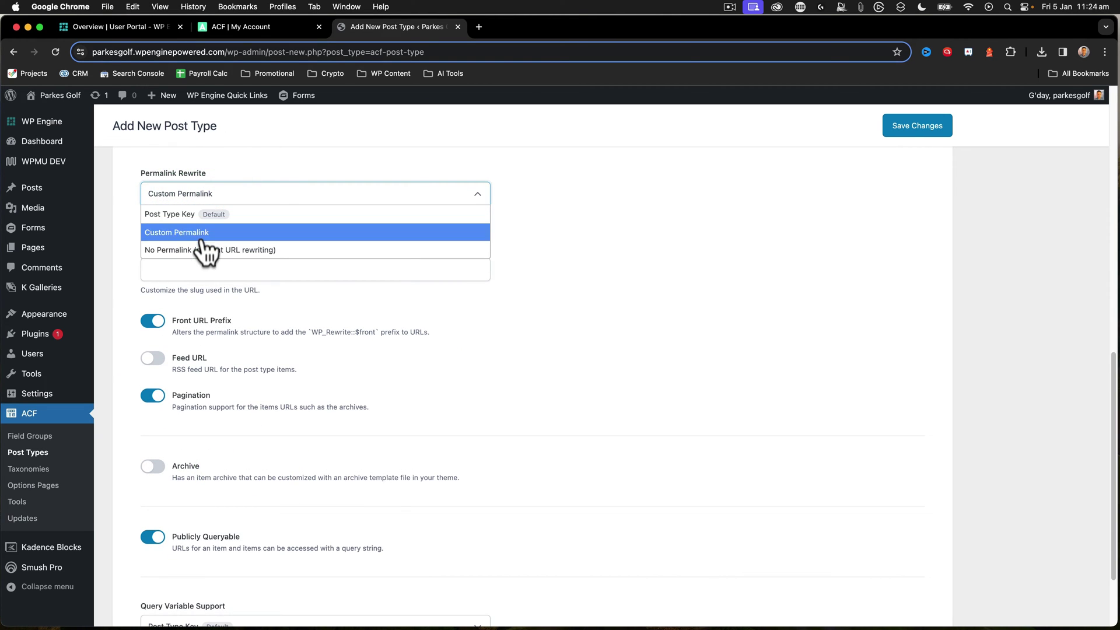
click(166, 214)
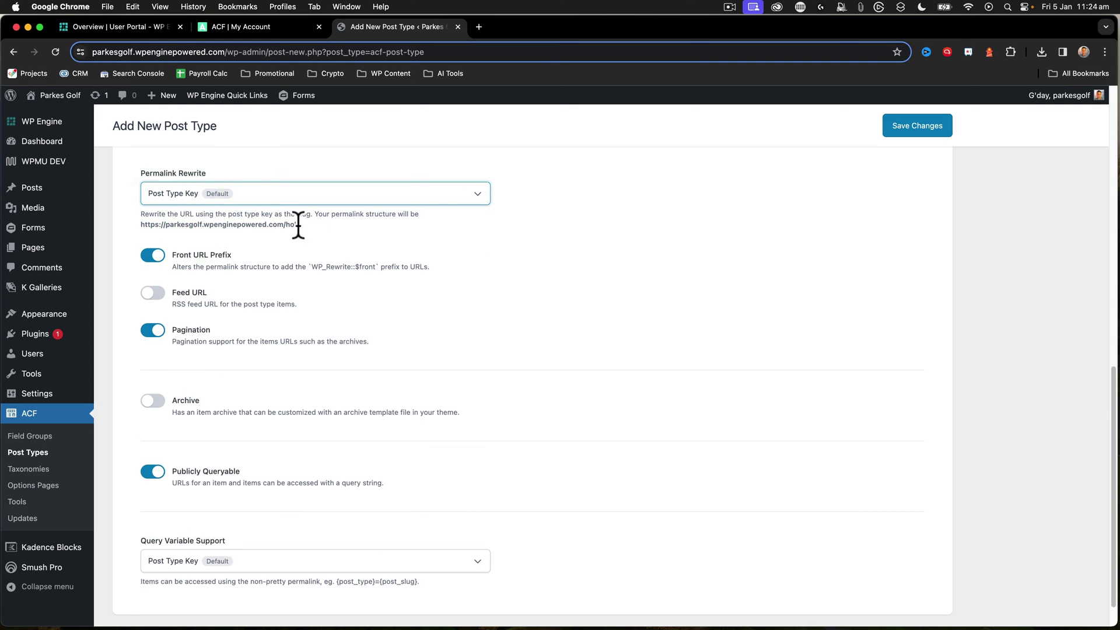
click(193, 198)
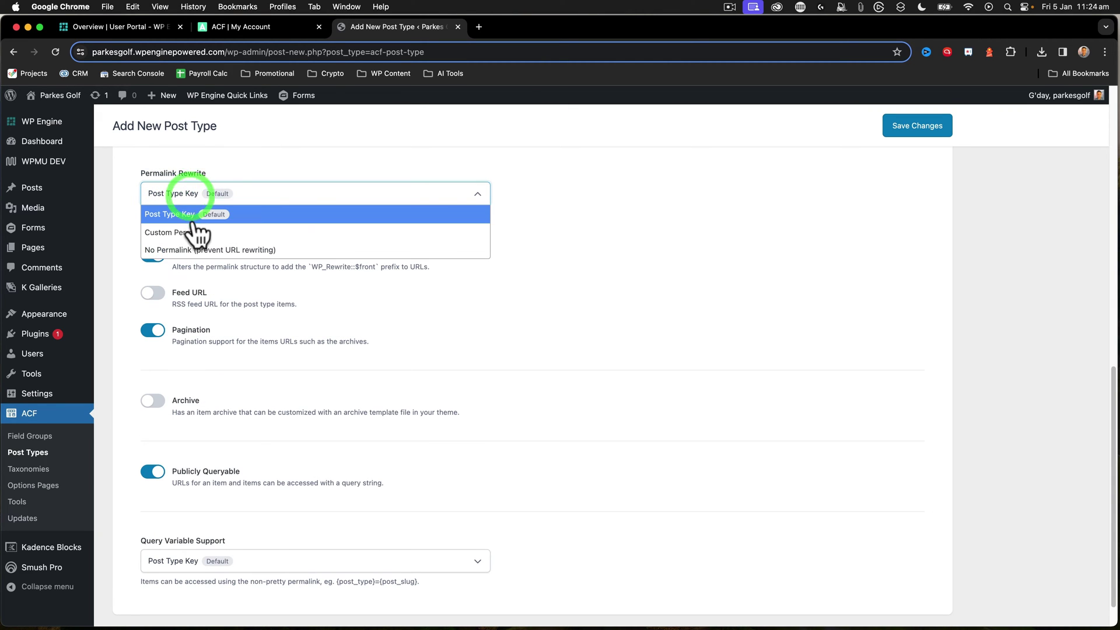
click(192, 233)
click(177, 273)
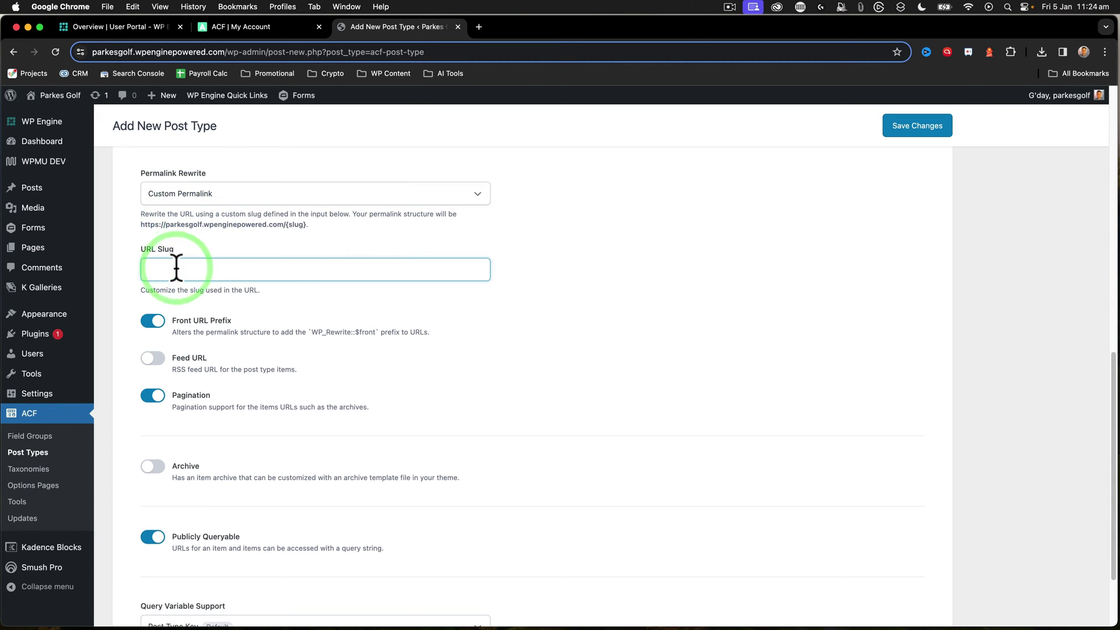
text(course)
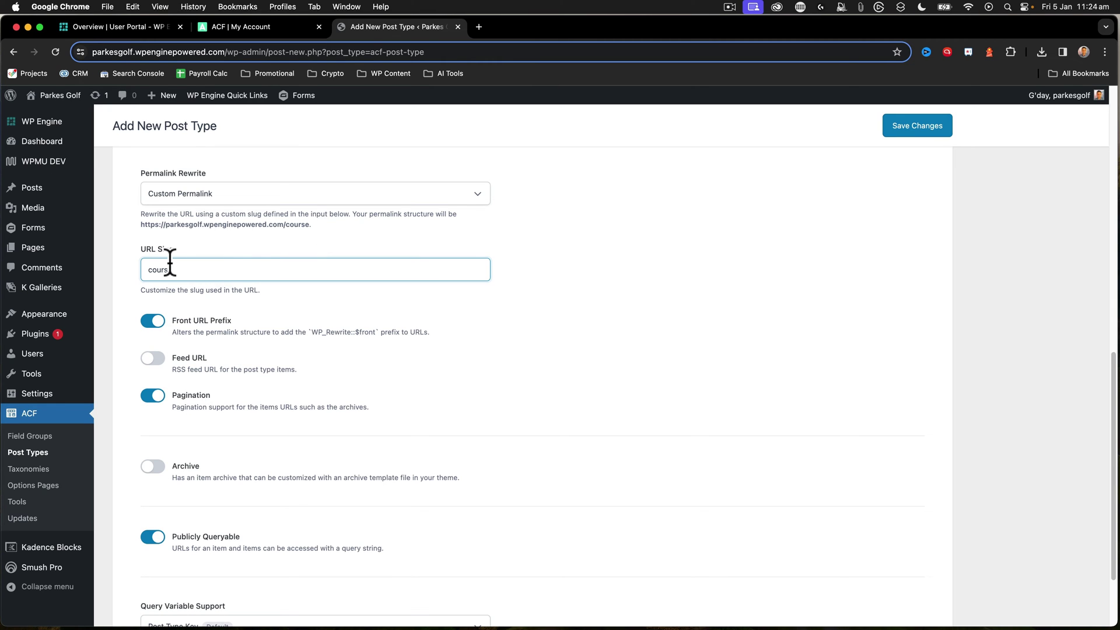
Turn on the archive and set the URL slug to hole
click(155, 467)
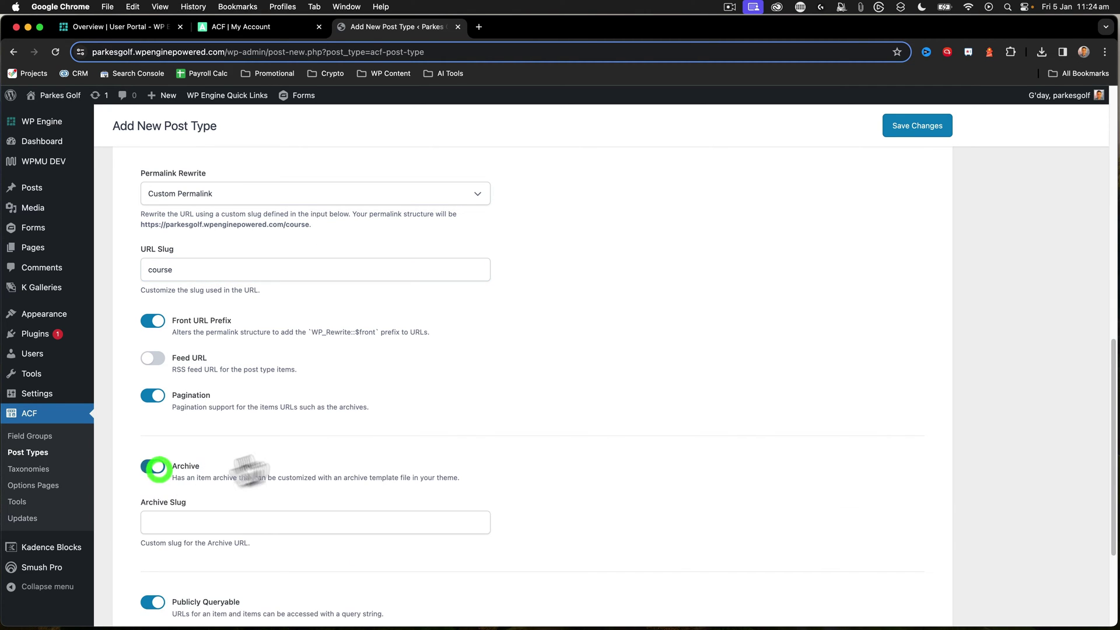
scroll(225, 320, down, 1)
scroll(224, 315, up, 3)
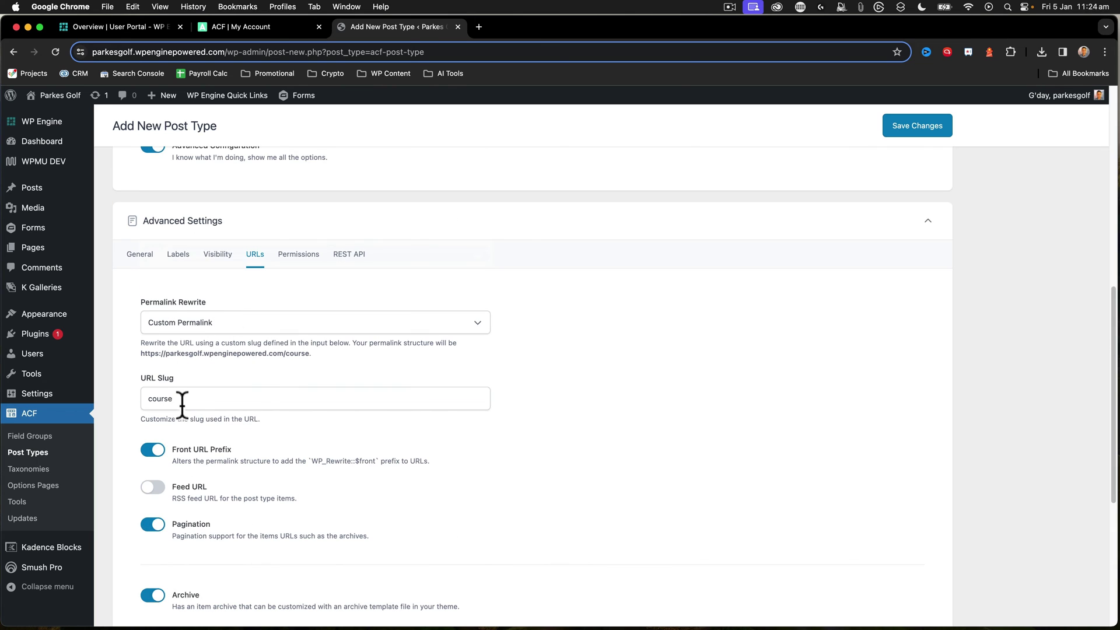
drag(183, 400, 113, 389)
text(hole)
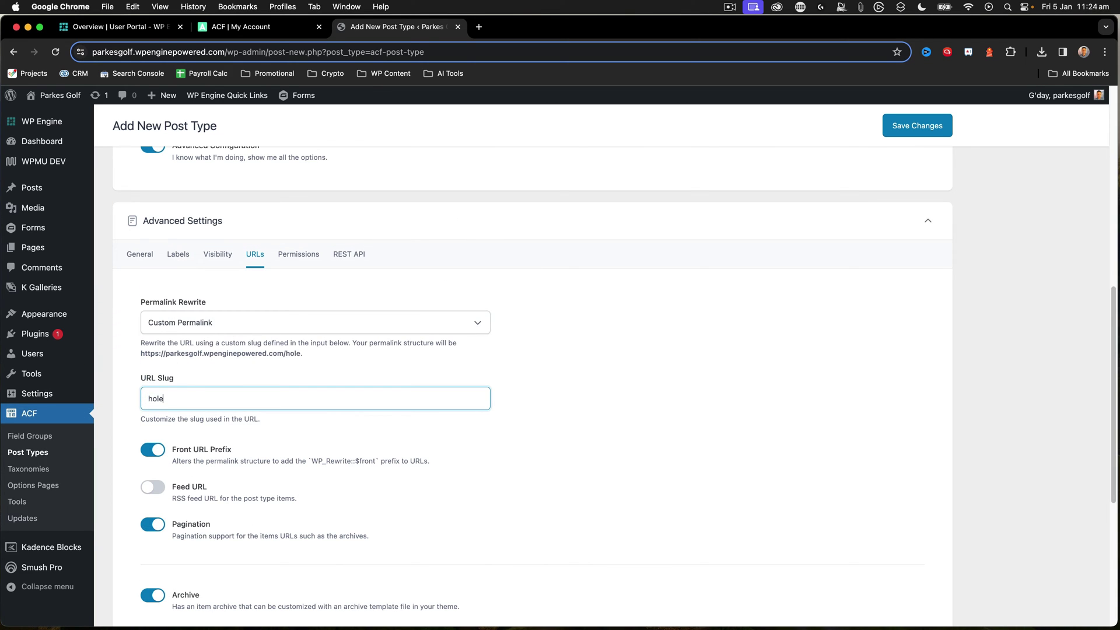
Set the archive slug to course and save the Holes post type
scroll(227, 411, down, 2)
click(179, 554)
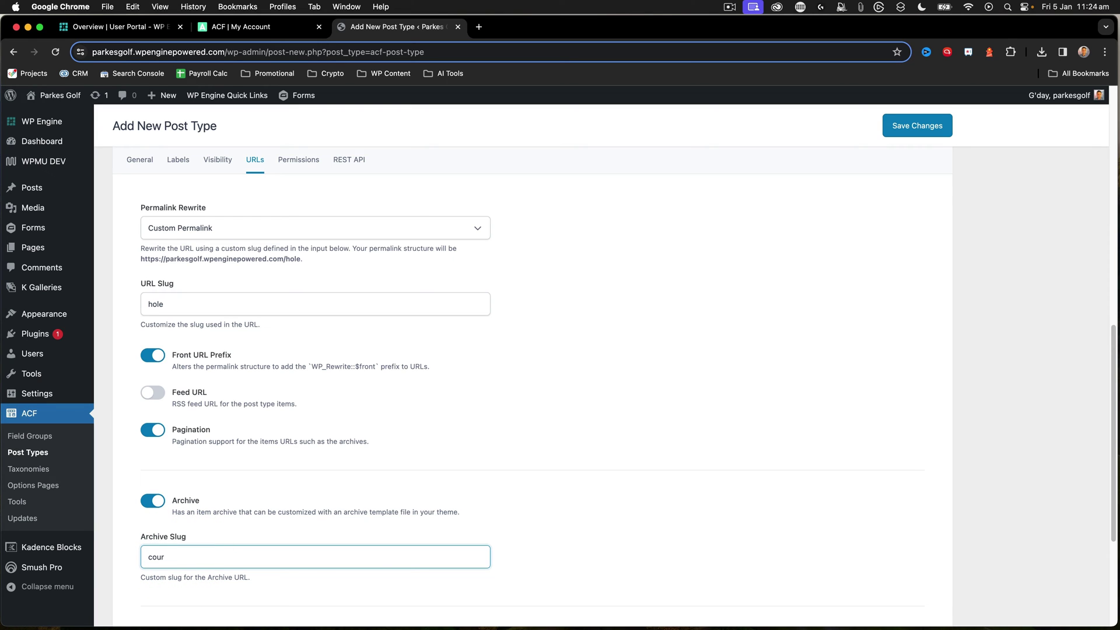
scroll(274, 474, down, 2)
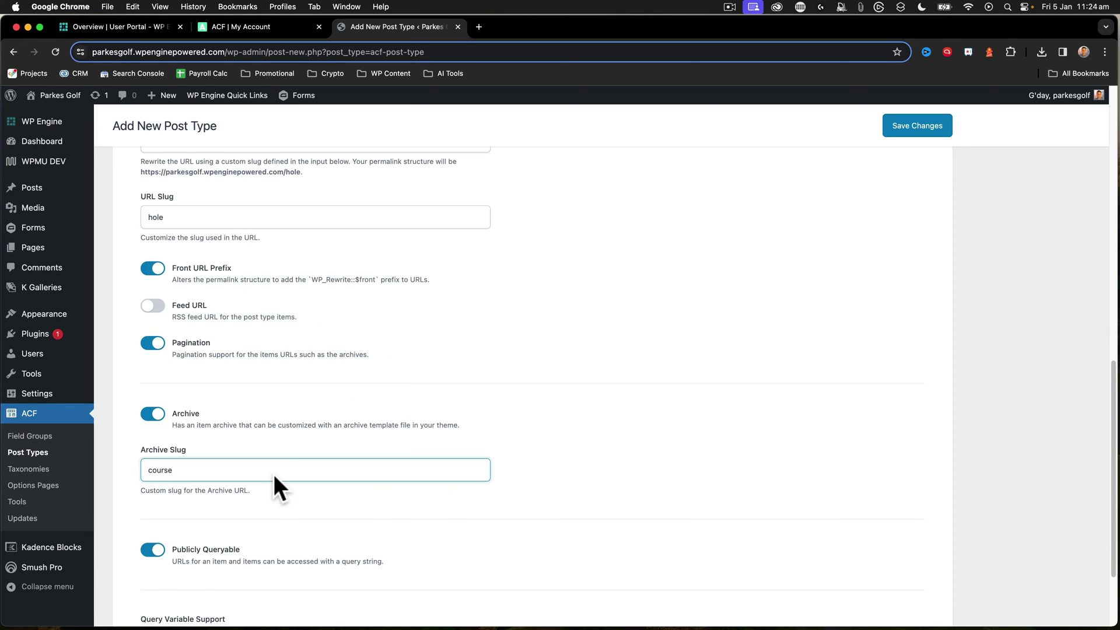
key(BackSpace)
text(e)
scroll(189, 469, up, 2)
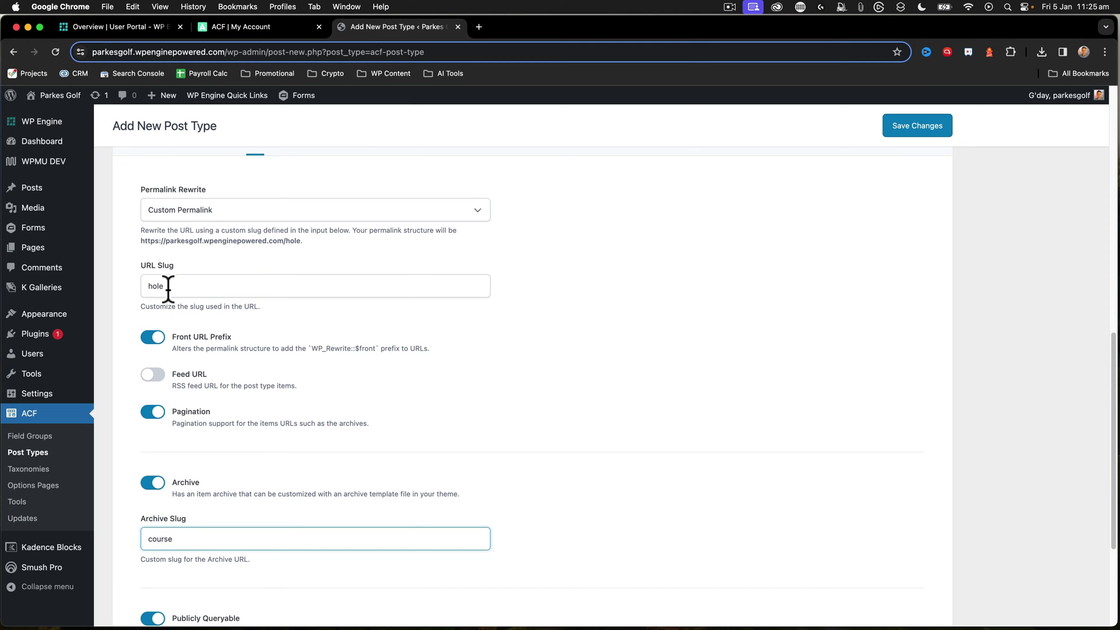
scroll(193, 467, down, 5)
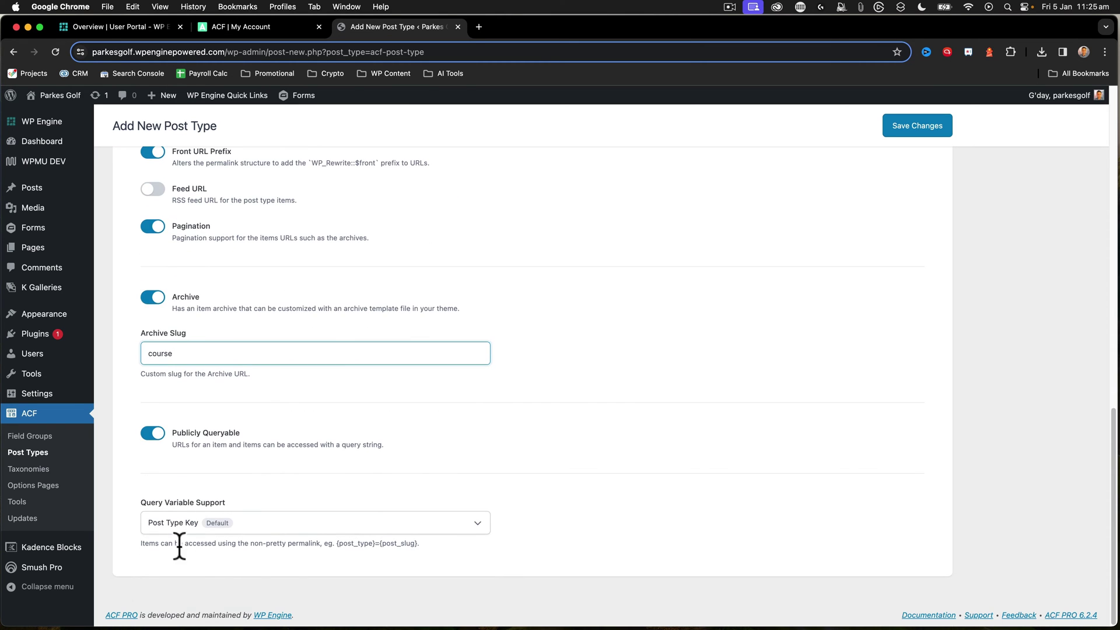
scroll(758, 205, up, 8)
click(904, 128)
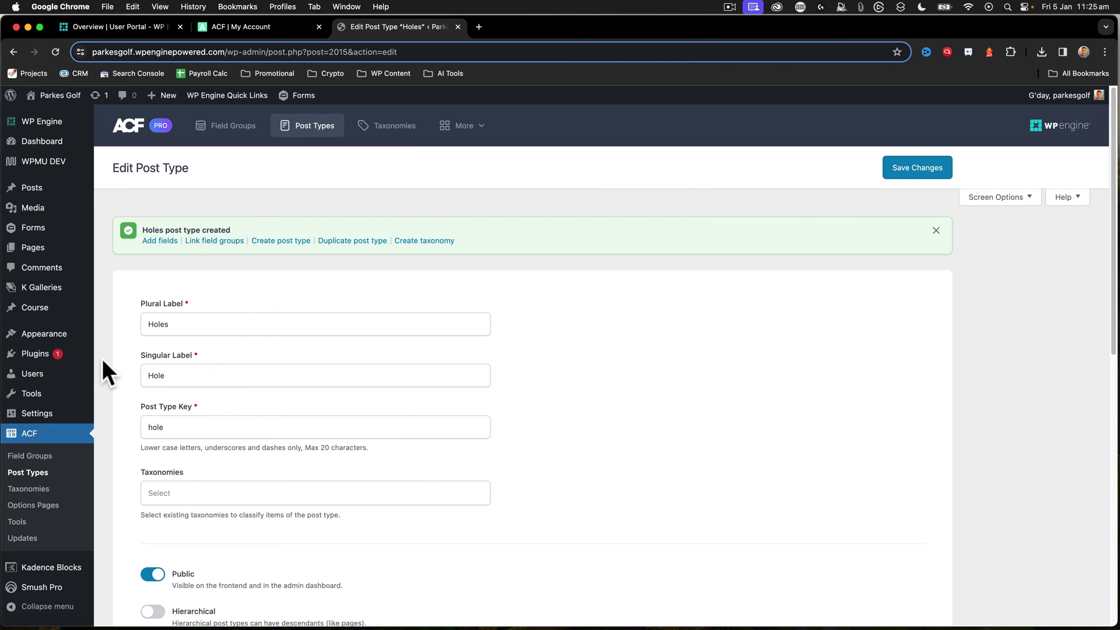
Review the saved Holes post type's settings on the Edit Post Type page
scroll(197, 334, down, 10)
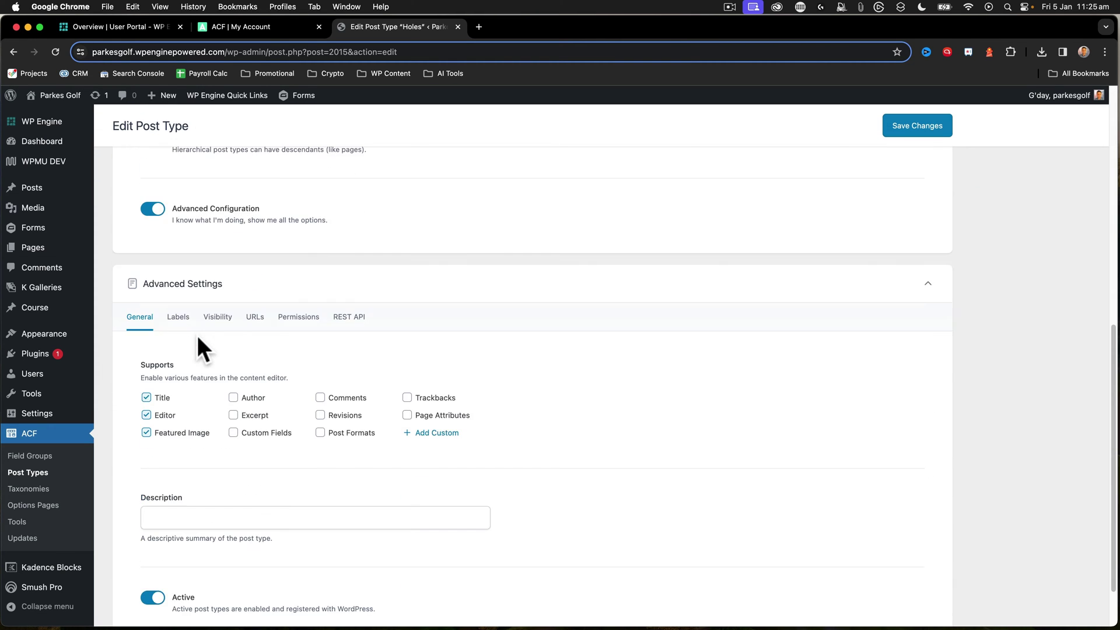
scroll(197, 335, up, 15)
Check the empty Holes list under Course, then reopen Holes from ACF Post Types
mouse_move(54, 104)
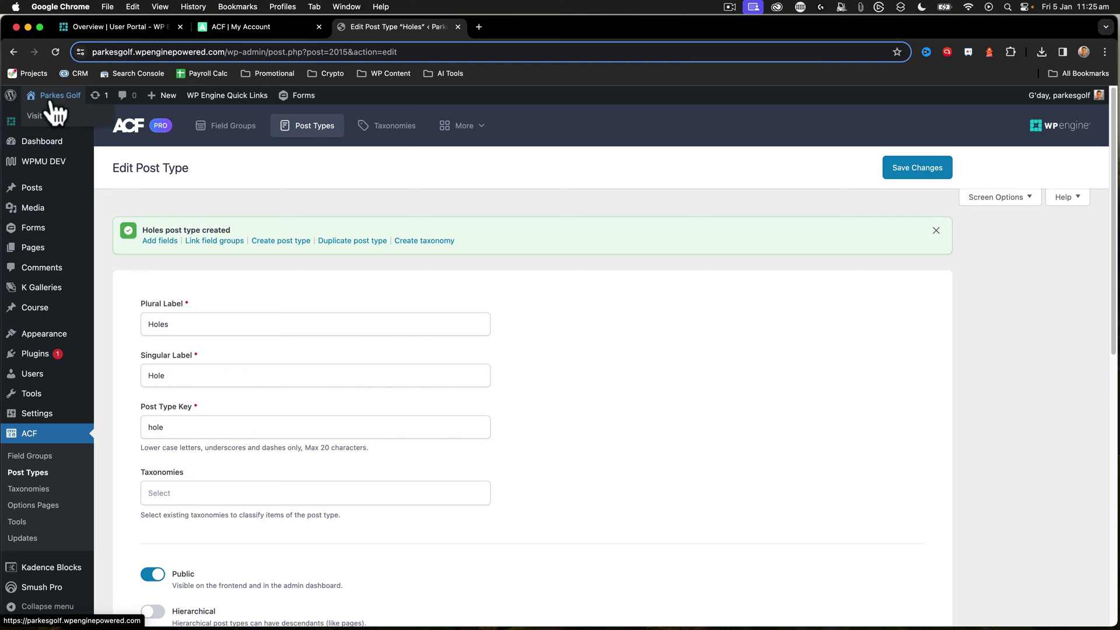
click(44, 143)
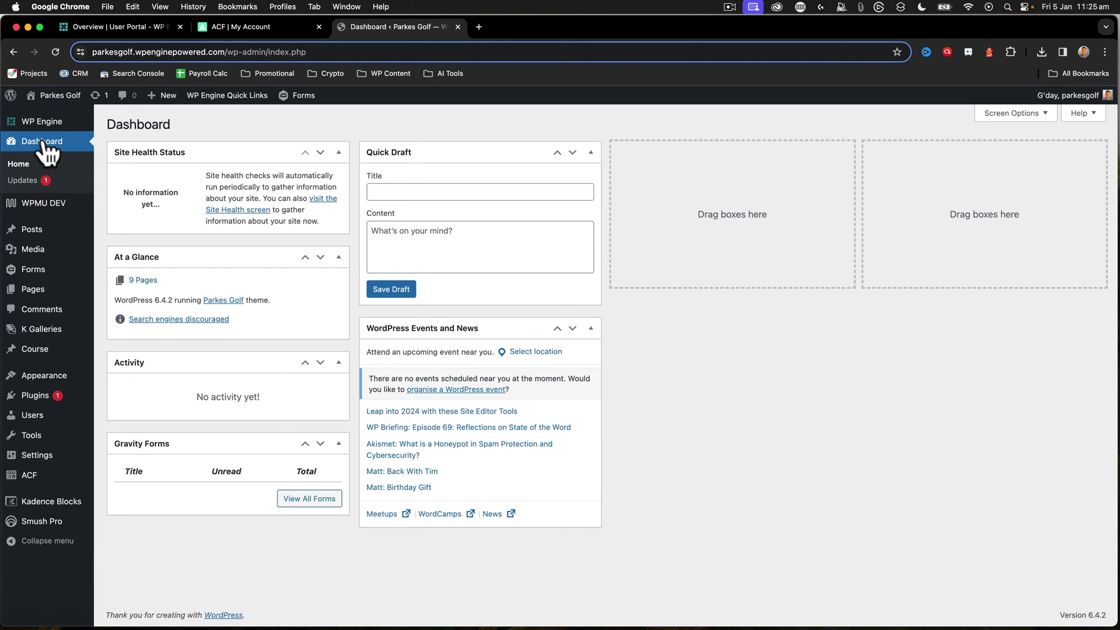
click(44, 355)
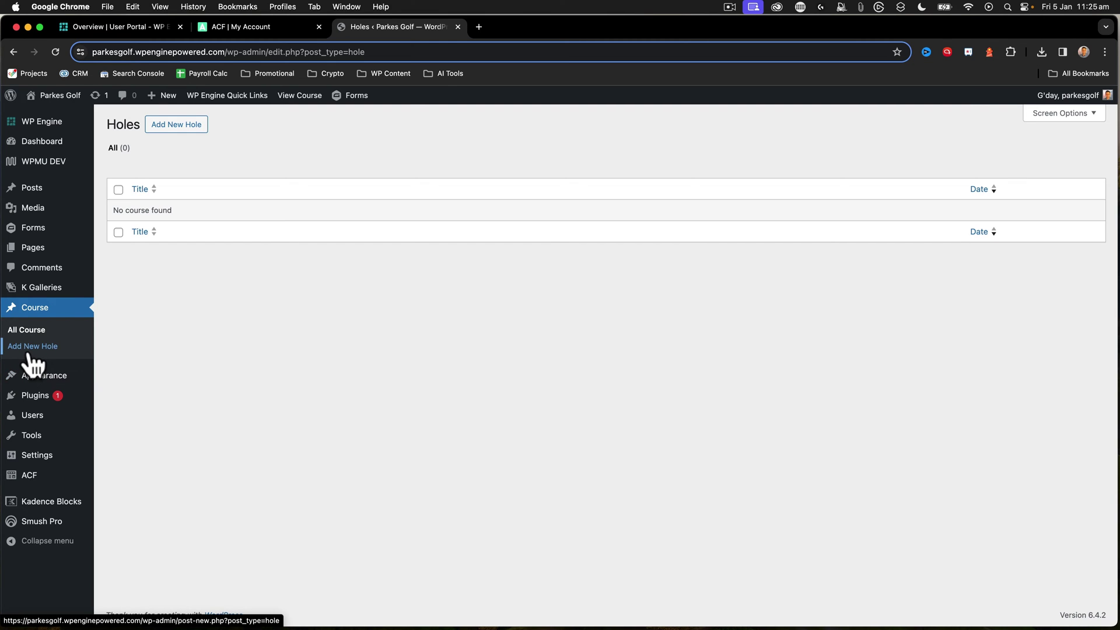
mouse_move(29, 480)
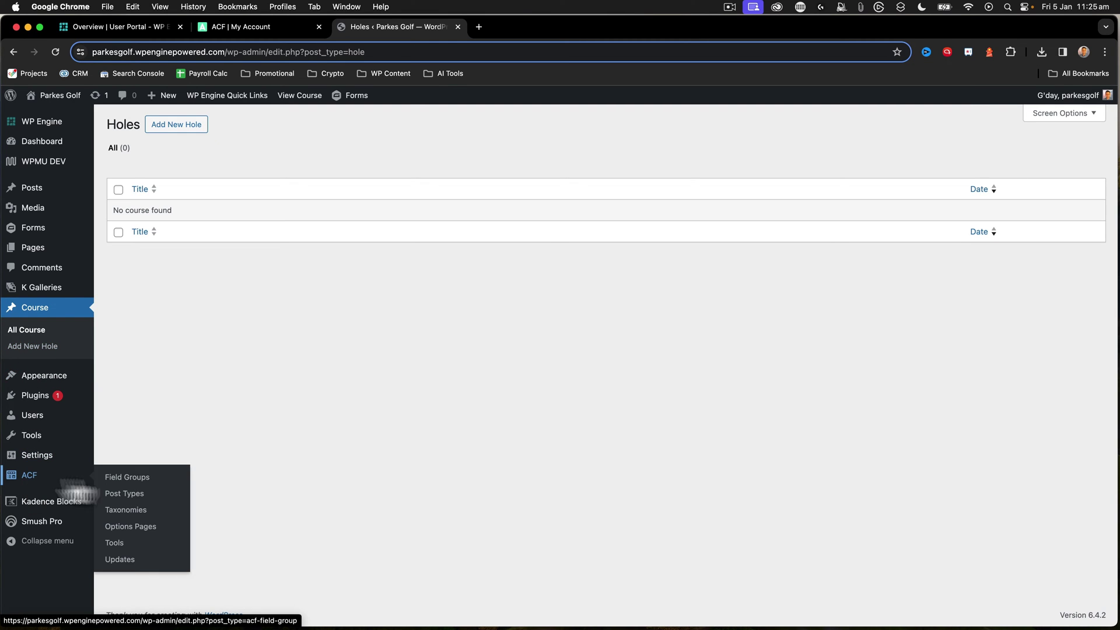
click(139, 493)
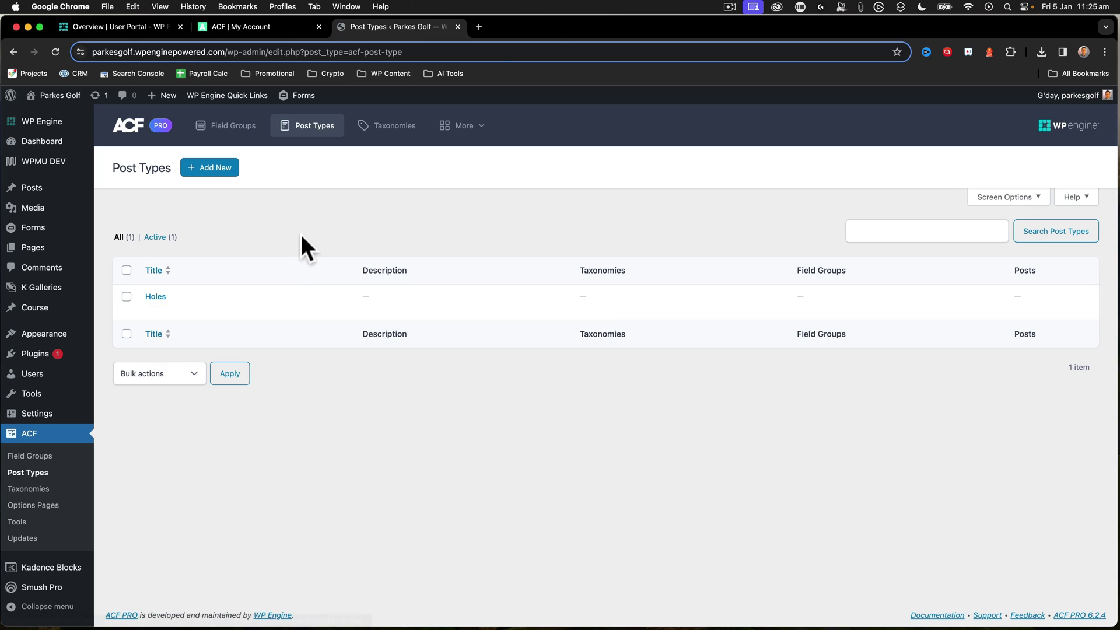
click(155, 297)
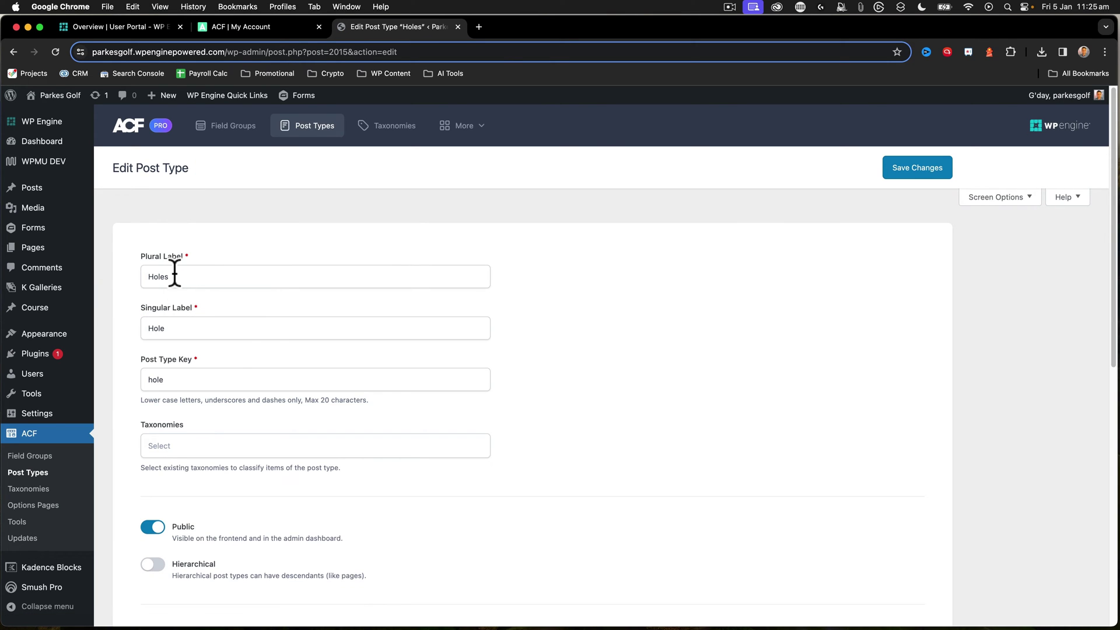
Show the Labels settings and retype Course in the Menu Name label
scroll(175, 273, down, 10)
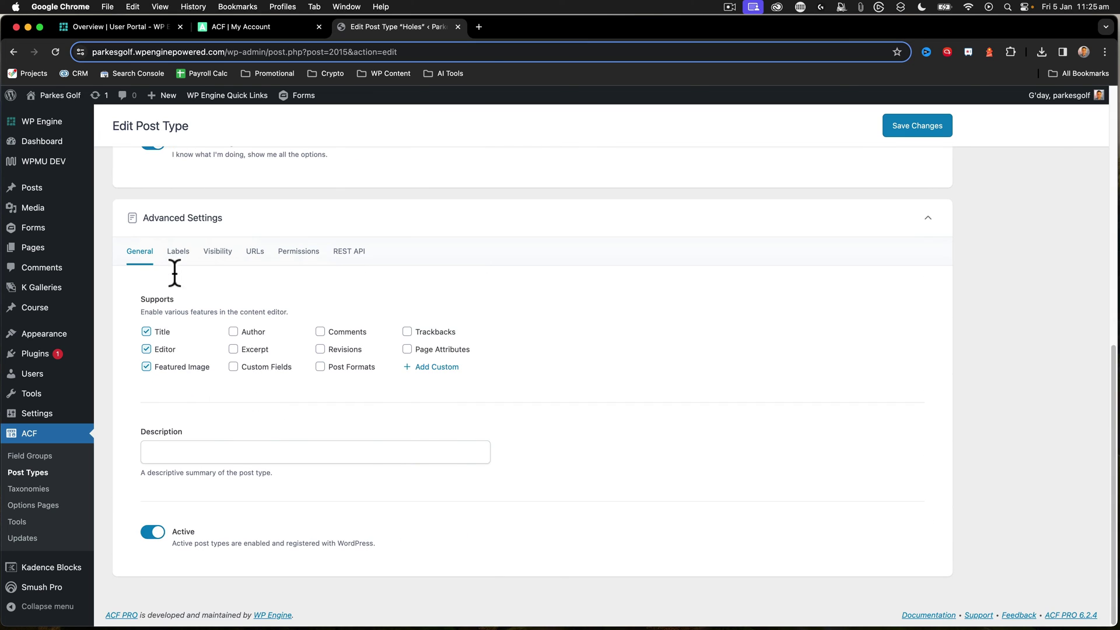
scroll(175, 273, up, 10)
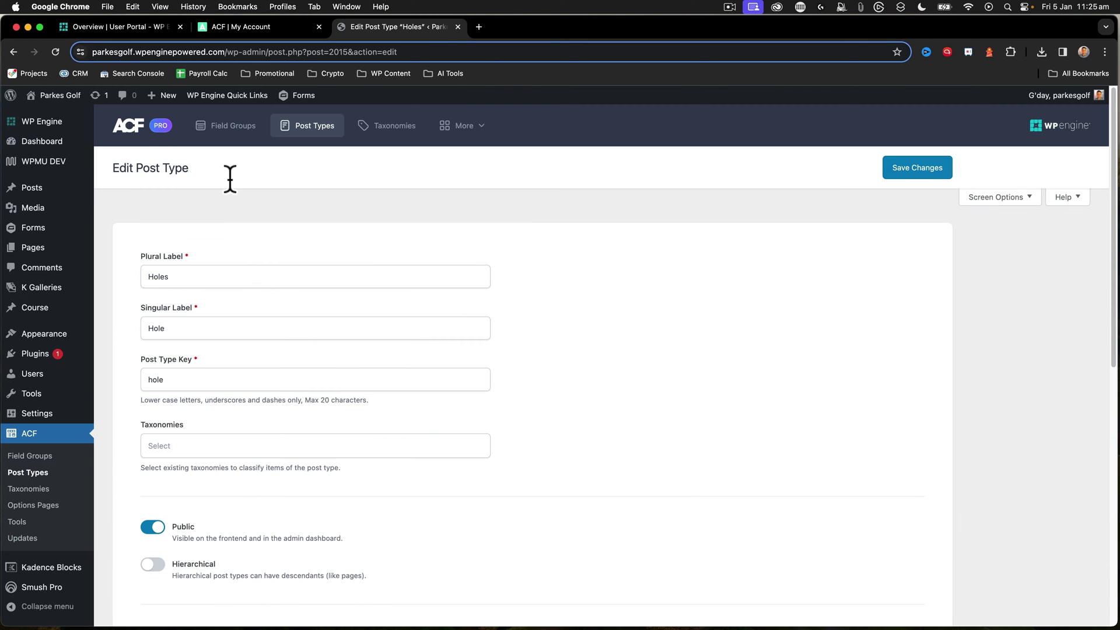
scroll(204, 274, down, 10)
click(179, 251)
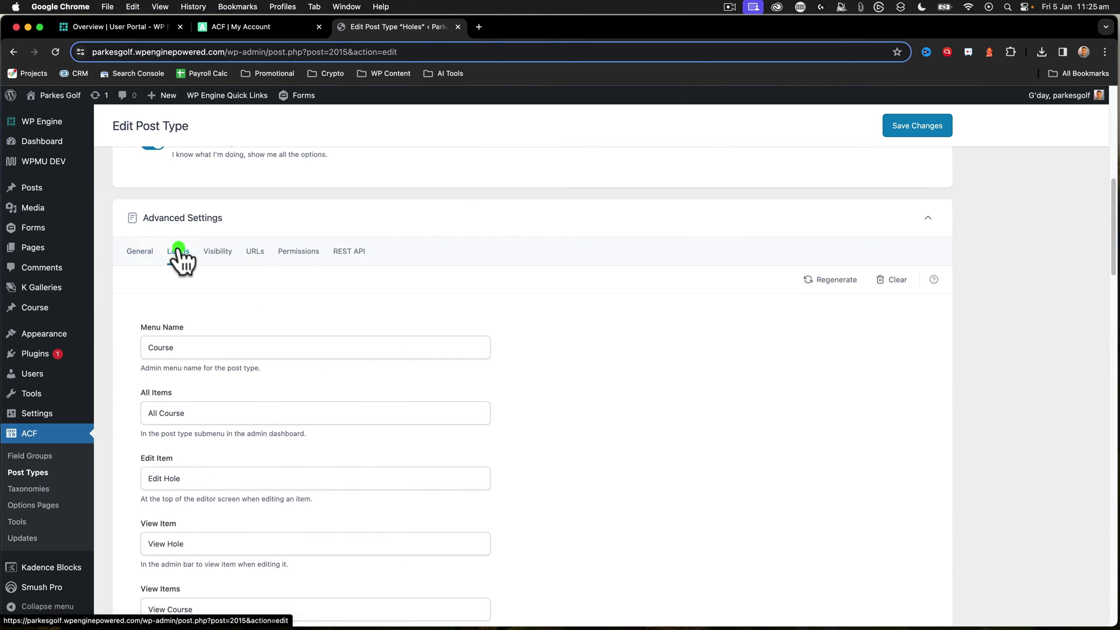
drag(181, 344, 112, 350)
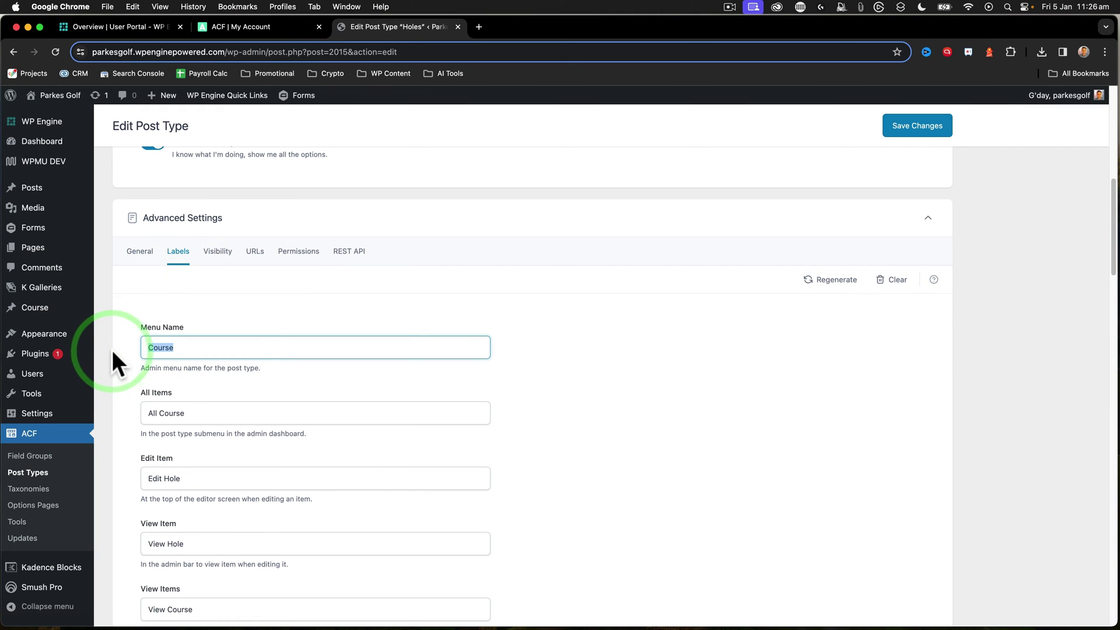
text(Course)
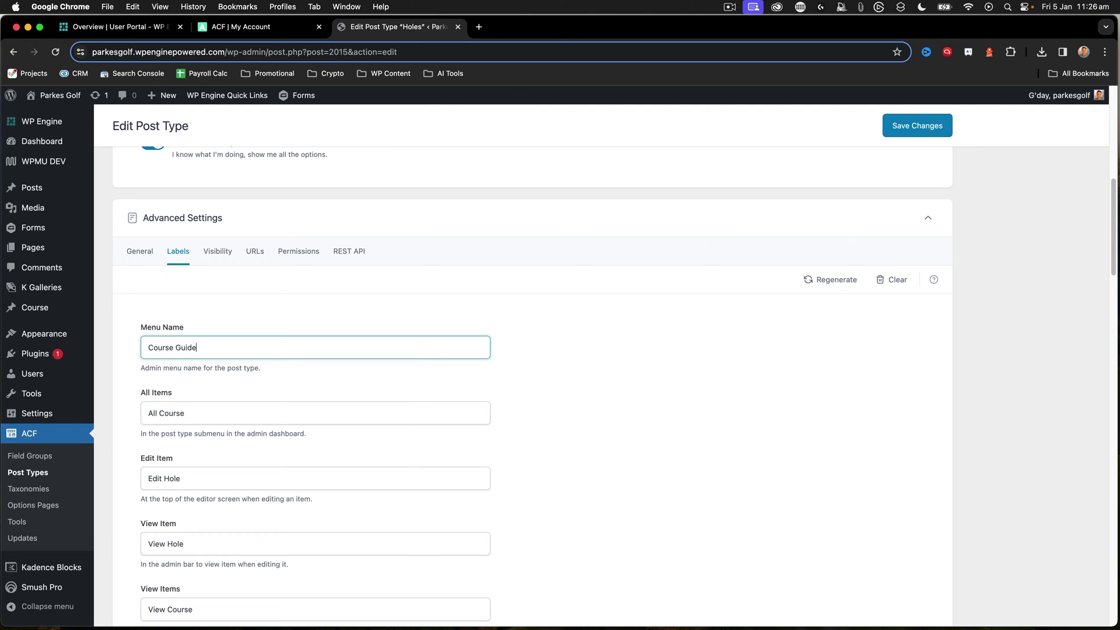
Make All Items 'All Holes', View Items 'View Hole', and Search Items 'Search Course Holes'
click(201, 413)
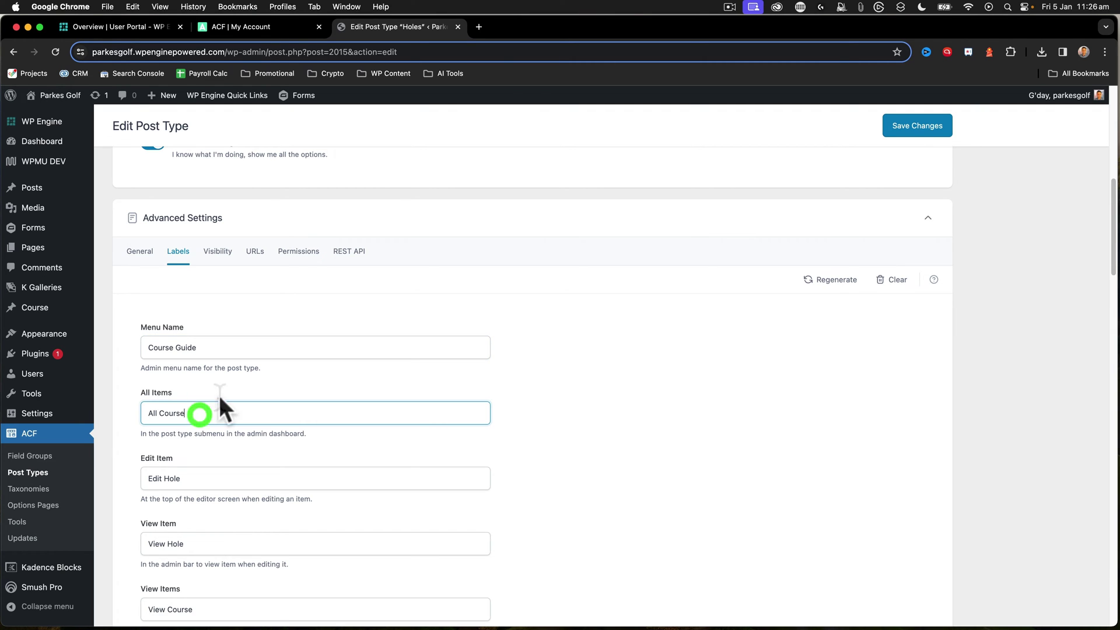
drag(216, 413, 158, 414)
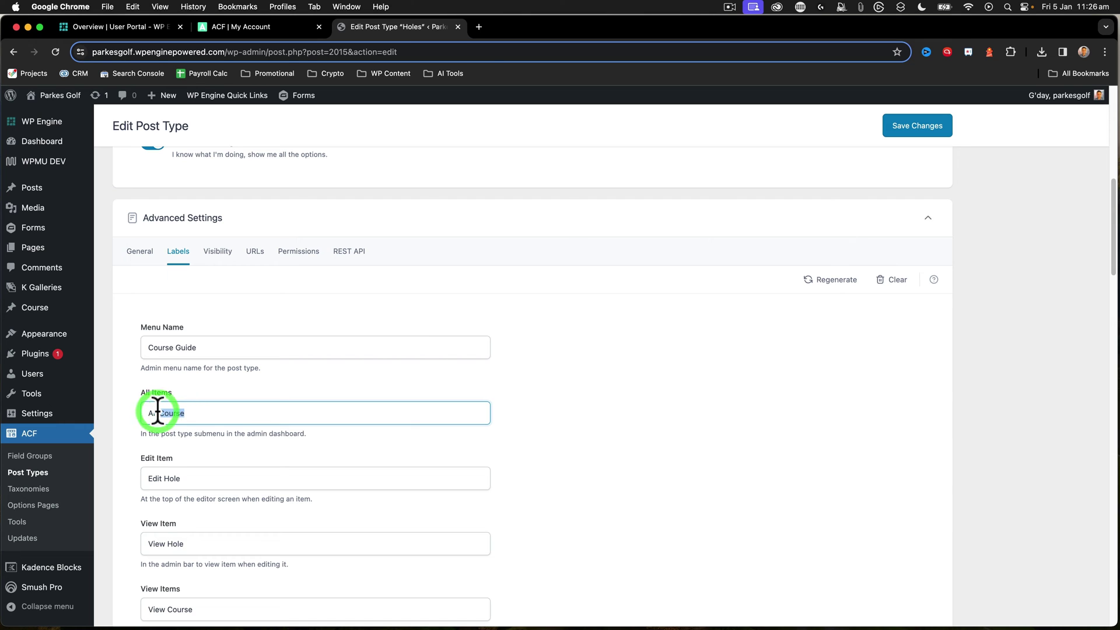
text(Hole)
scroll(183, 443, down, 4)
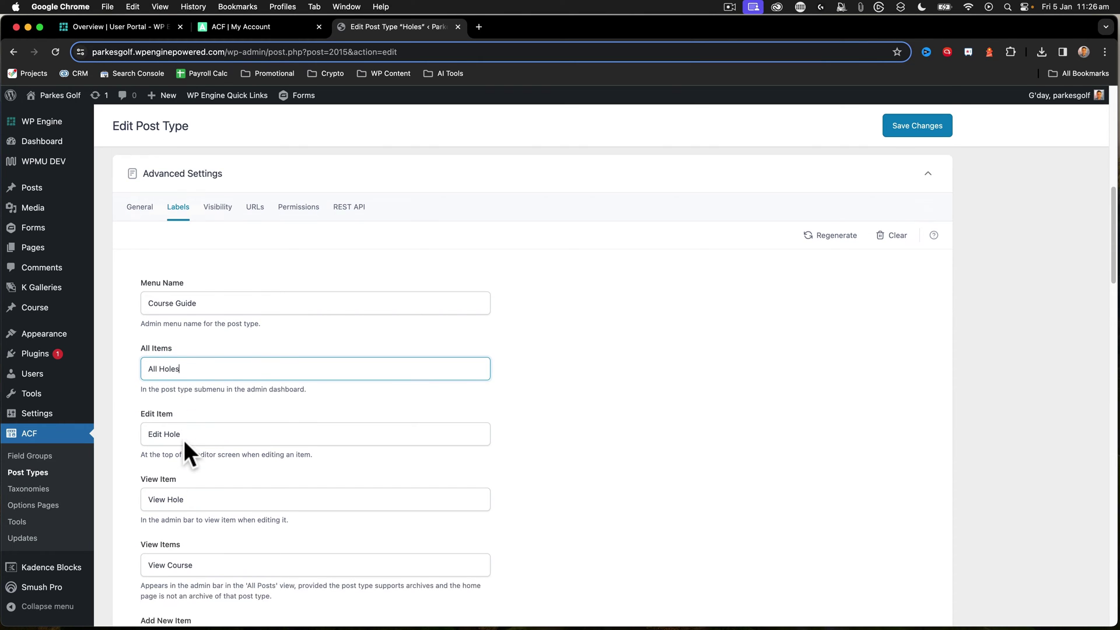
click(186, 500)
drag(186, 500, 168, 500)
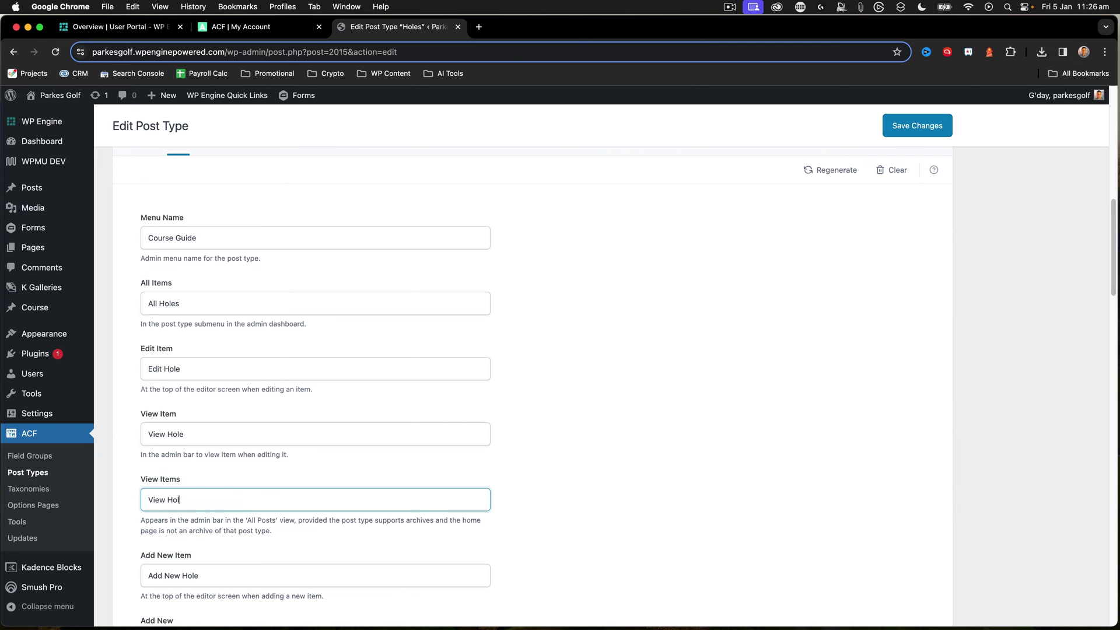
scroll(250, 503, down, 9)
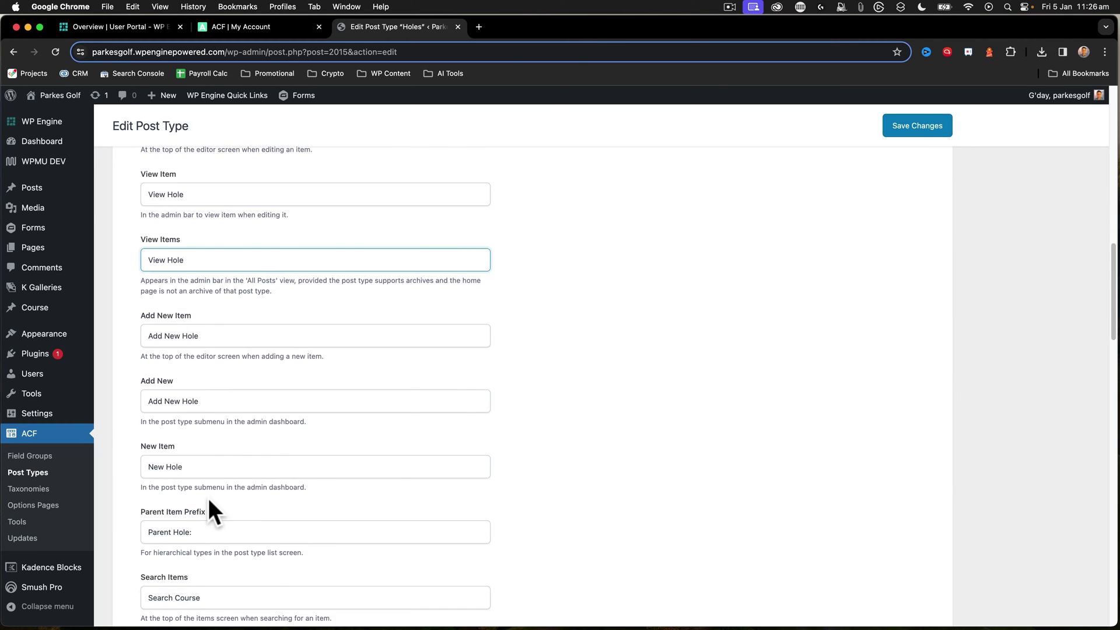
scroll(207, 498, down, 3)
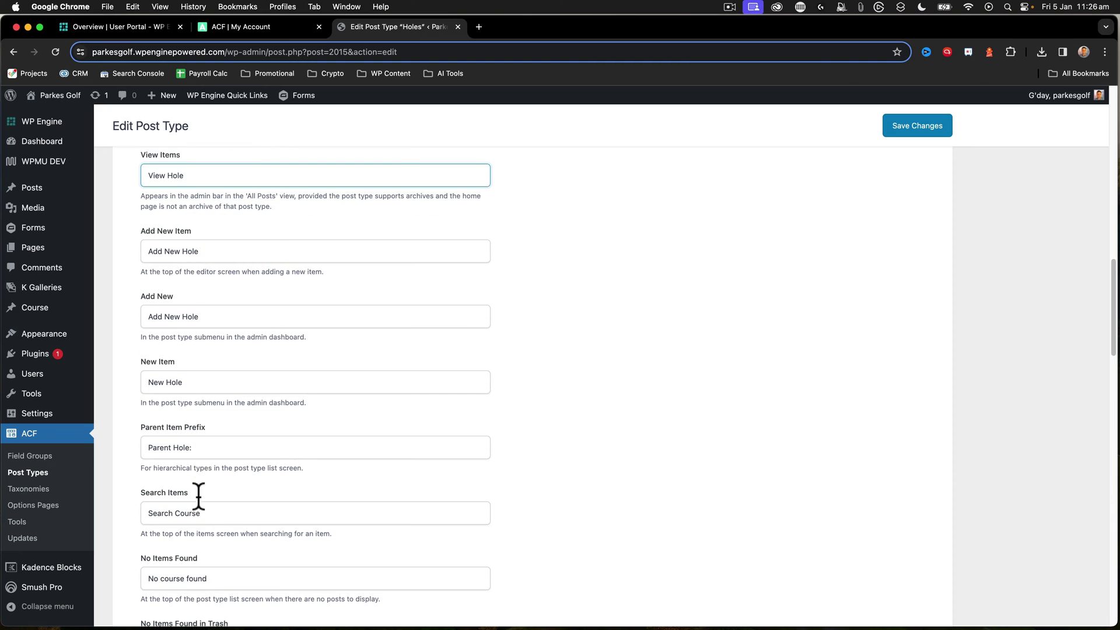
click(204, 513)
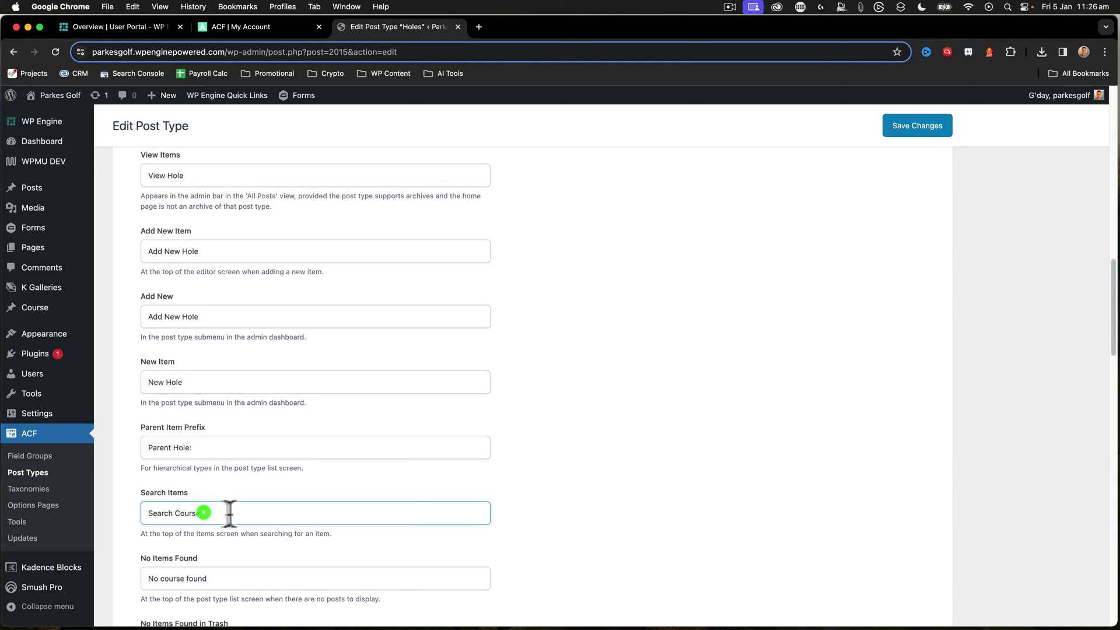
scroll(230, 512, down, 2)
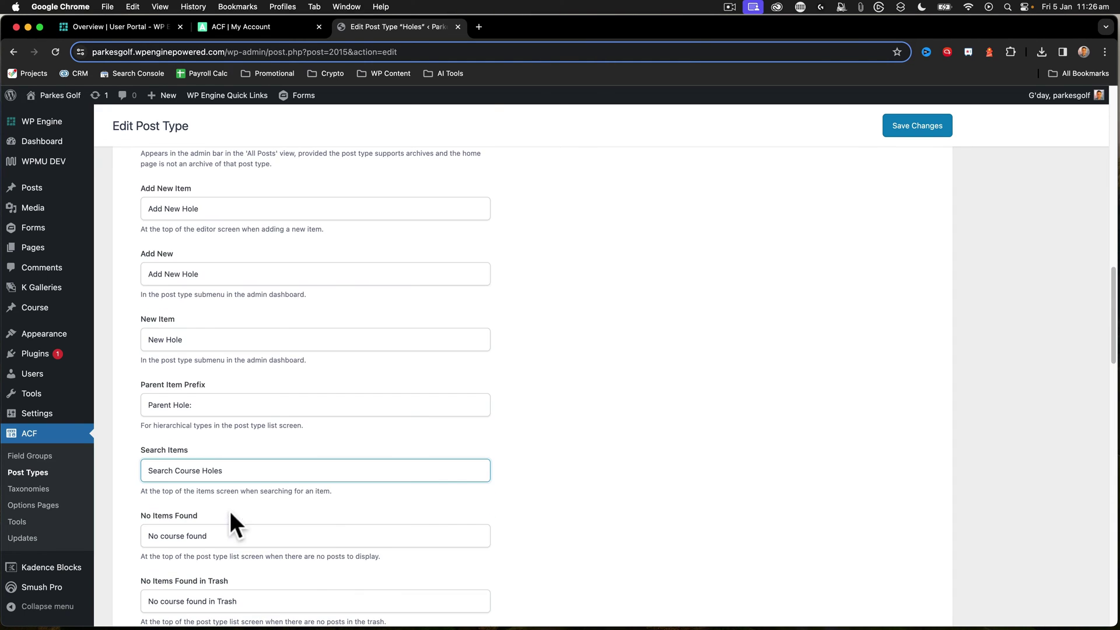
Reword No Items Found to refer to lowercase 'course holes'
double_click(183, 535)
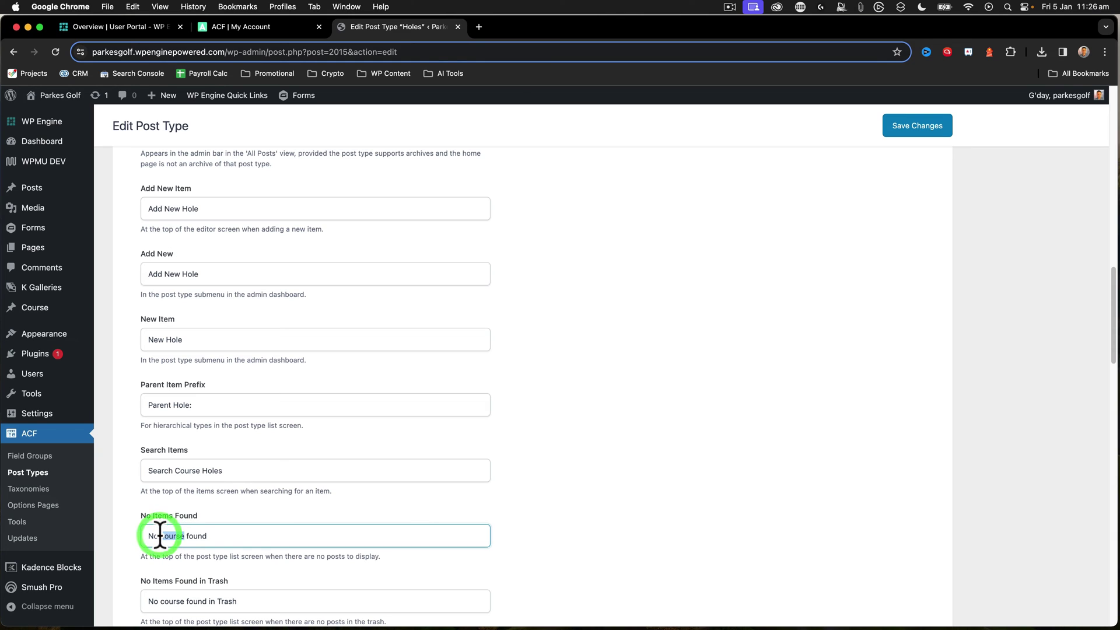
text(C)
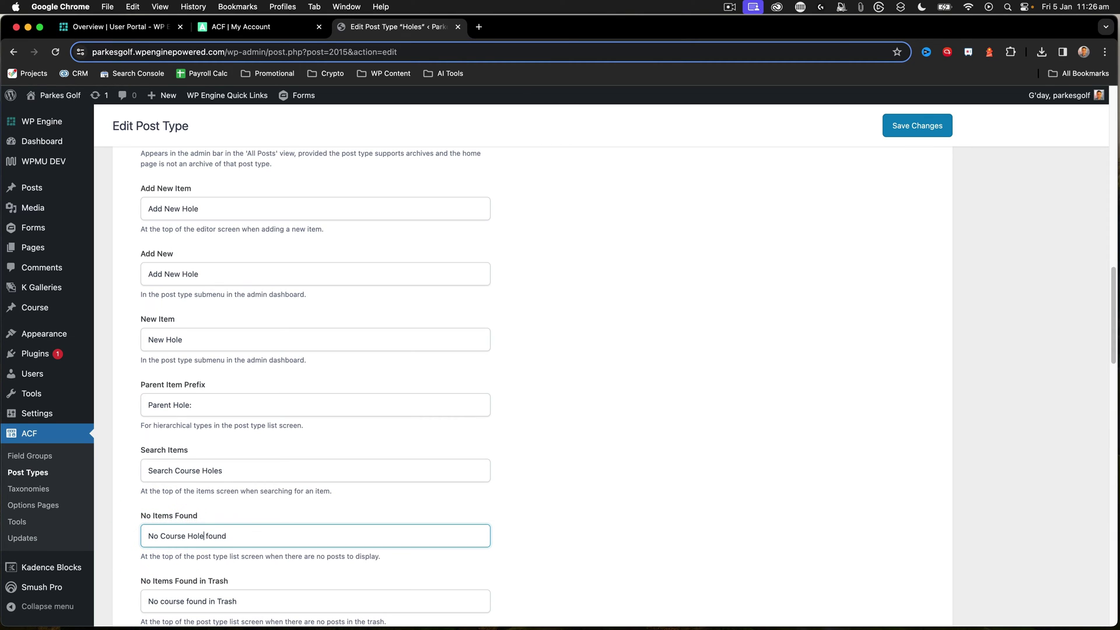
scroll(238, 517, down, 2)
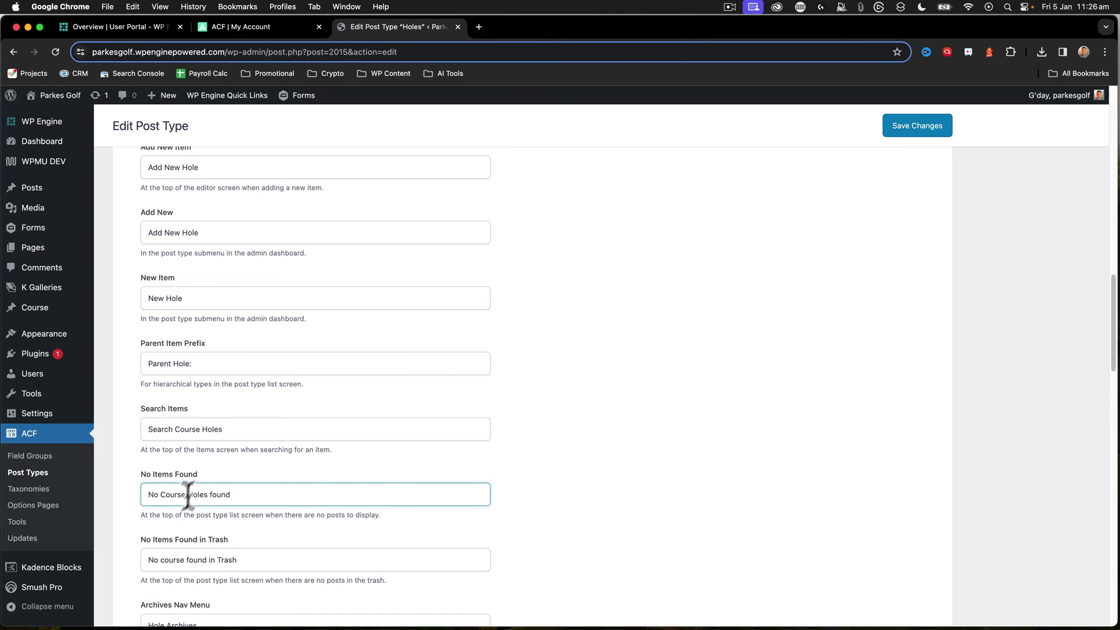
double_click(161, 494)
text(course)
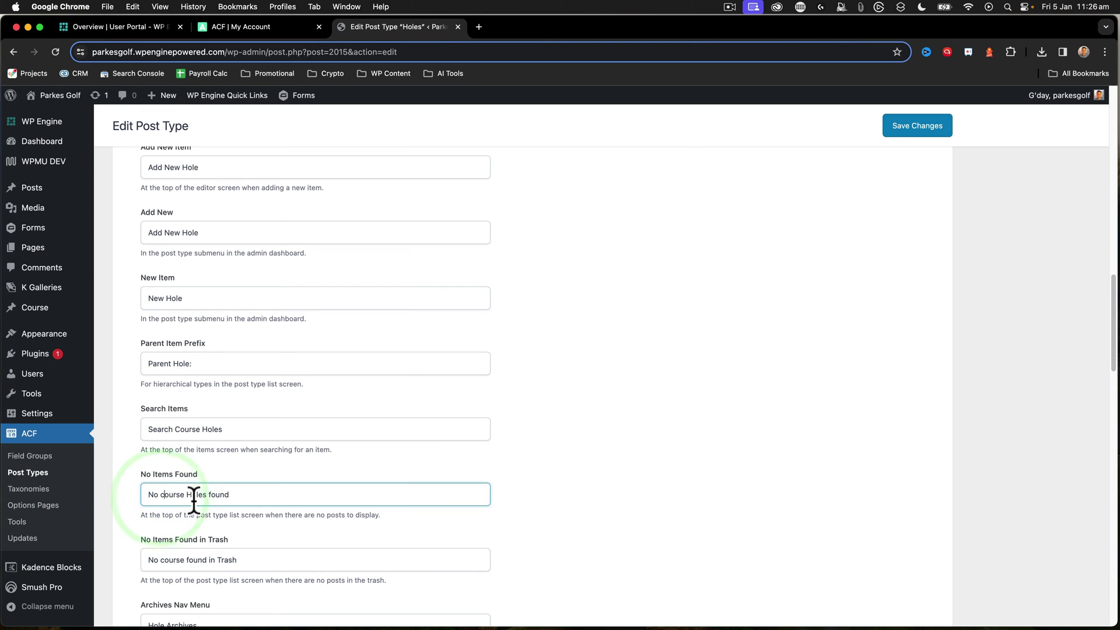
click(189, 495)
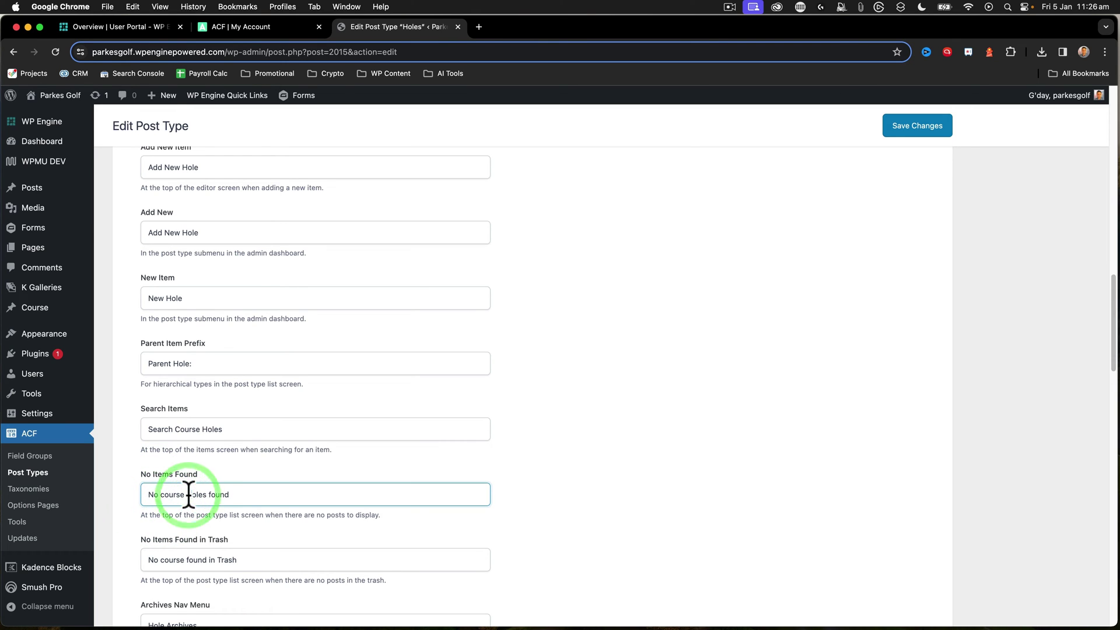
key(Delete)
text(h)
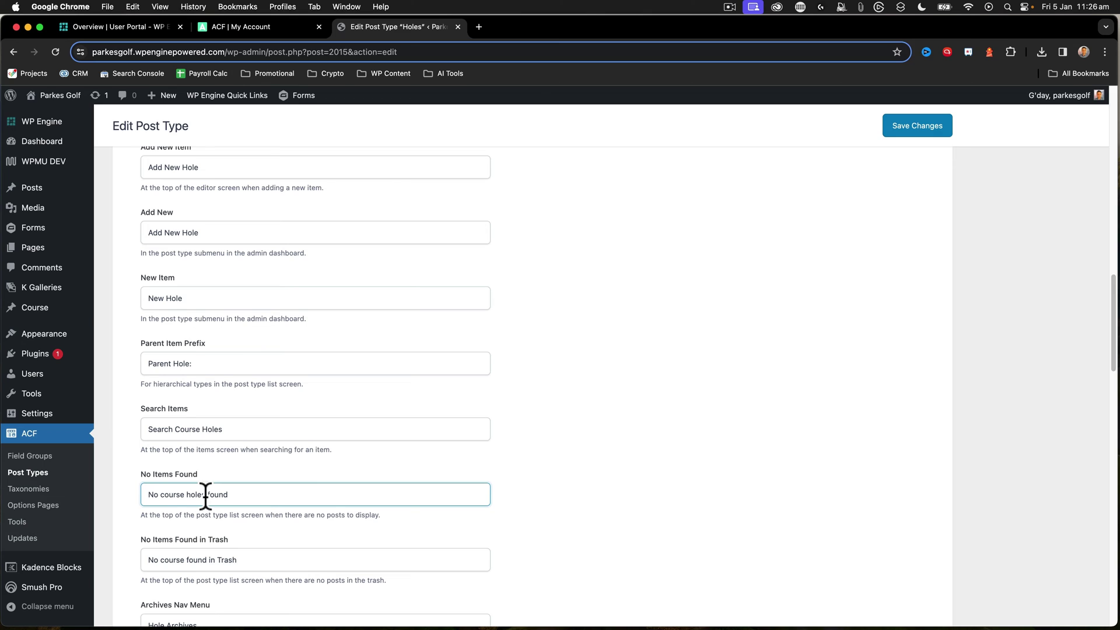
drag(205, 496, 162, 499)
key(super+c)
Use 'course holes' in the No Items Found in Trash and Archives Nav Menu labels
click(181, 560)
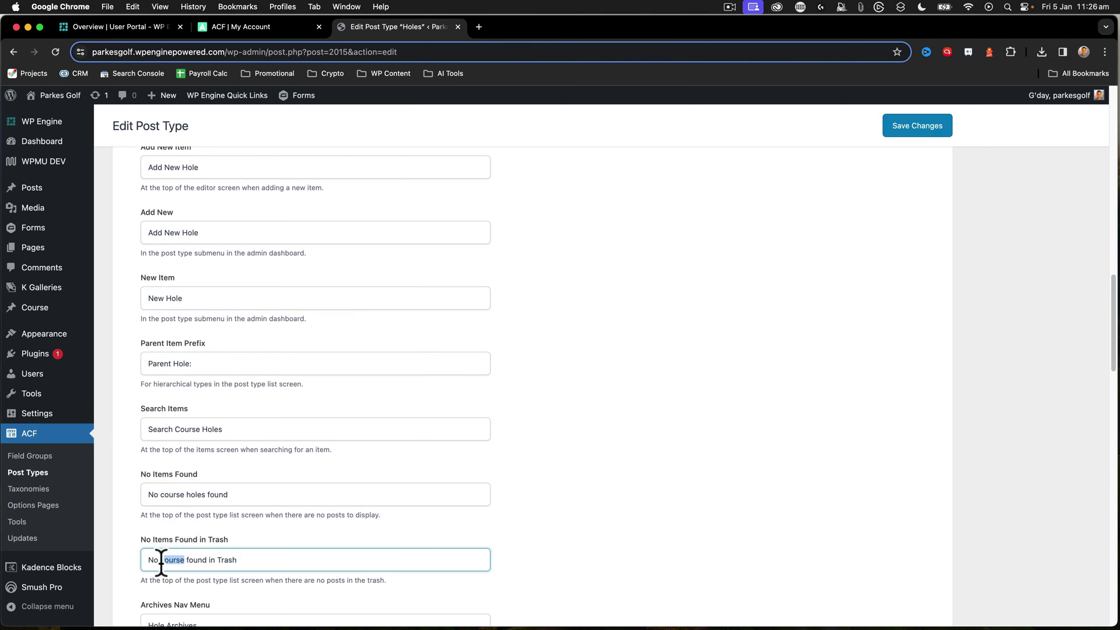
key(super+v)
drag(161, 563, 153, 542)
scroll(227, 543, down, 3)
key(super+v)
text(C)
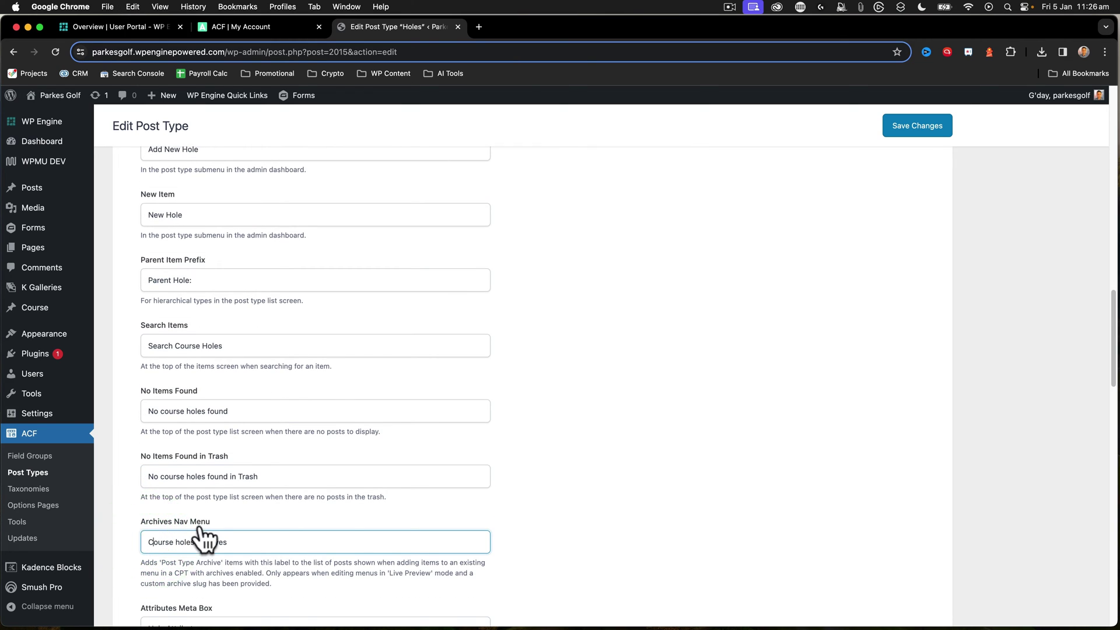
Make the Filter Items List and Filter Items By Date labels mention course holes
scroll(175, 525, down, 4)
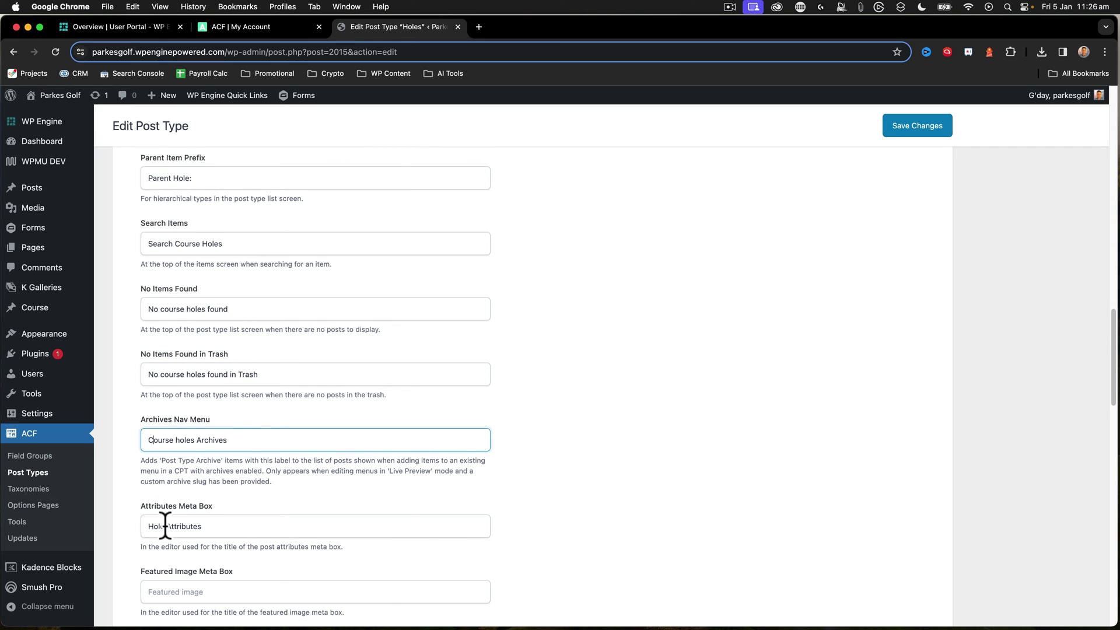
scroll(166, 526, down, 5)
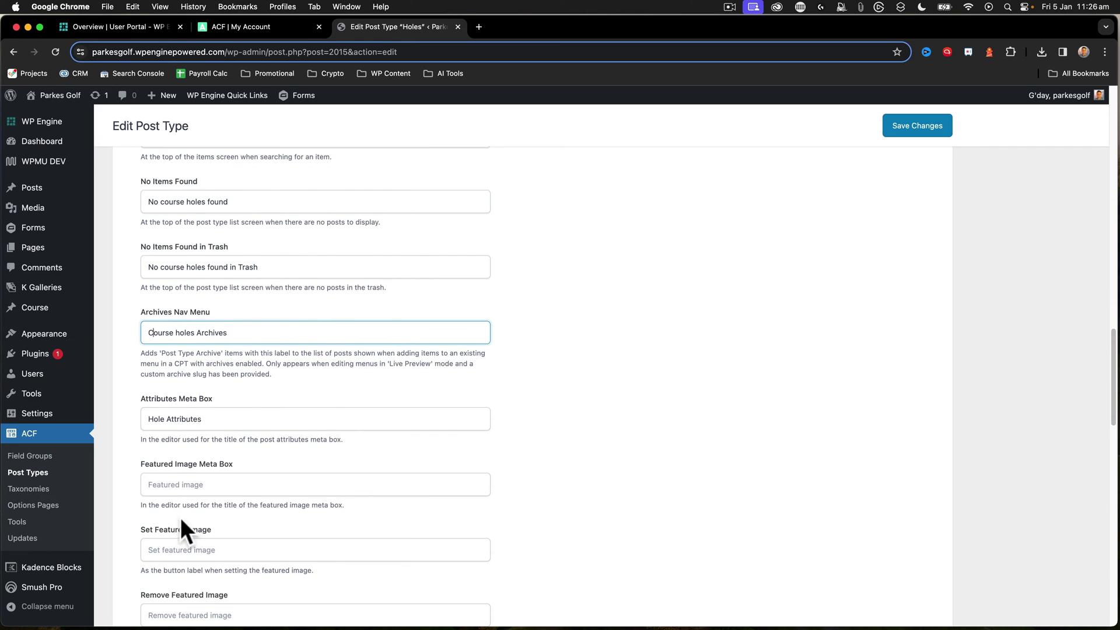
scroll(180, 516, down, 9)
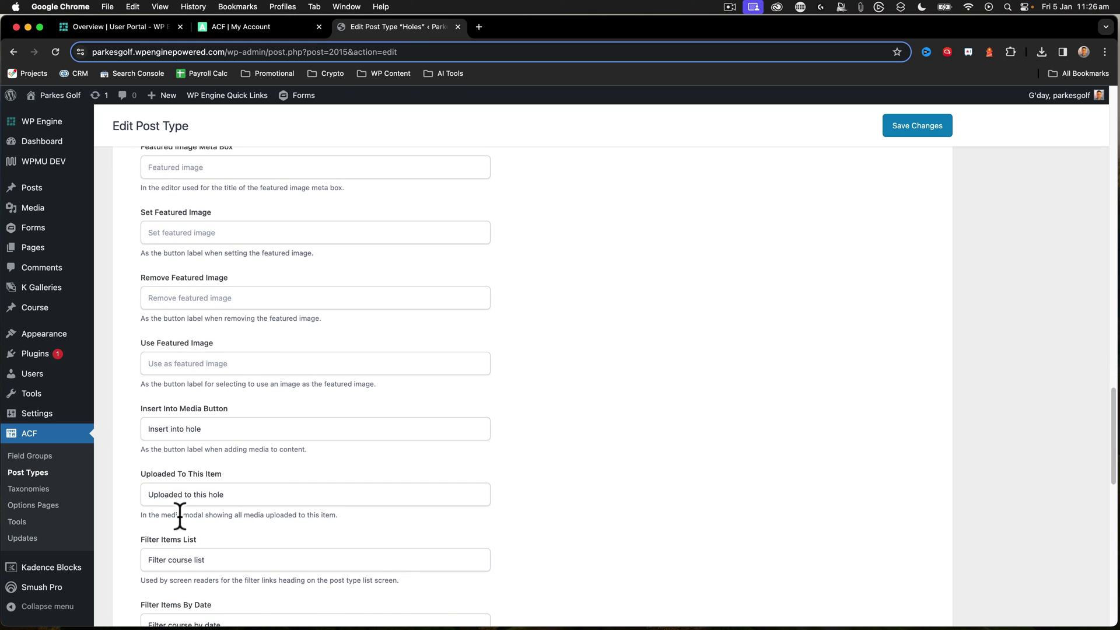
scroll(179, 516, down, 2)
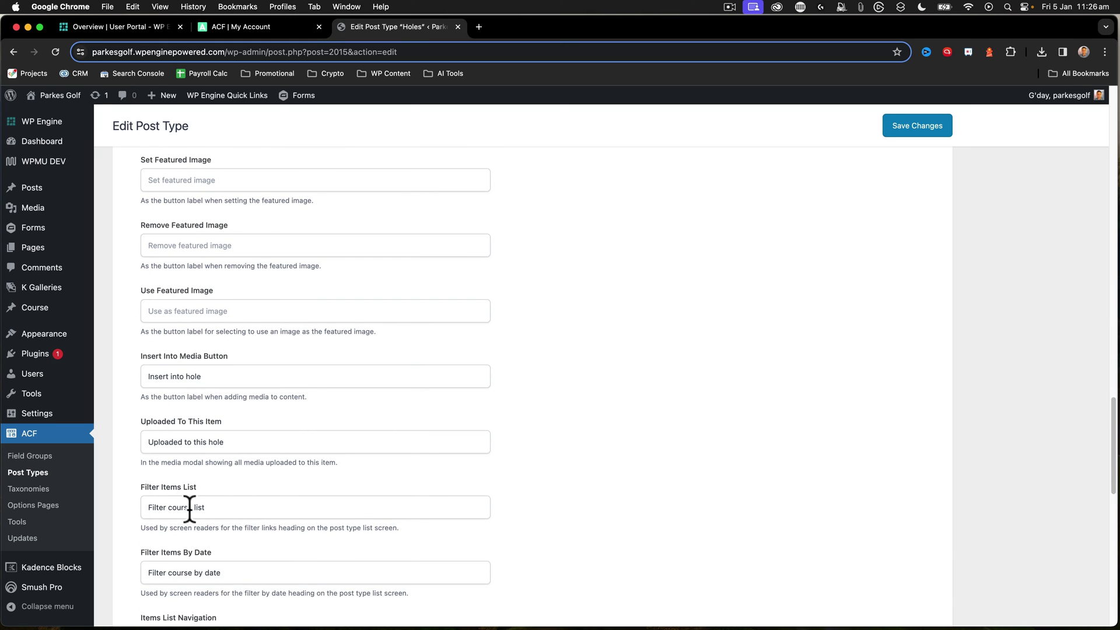
click(193, 507)
text(hole)
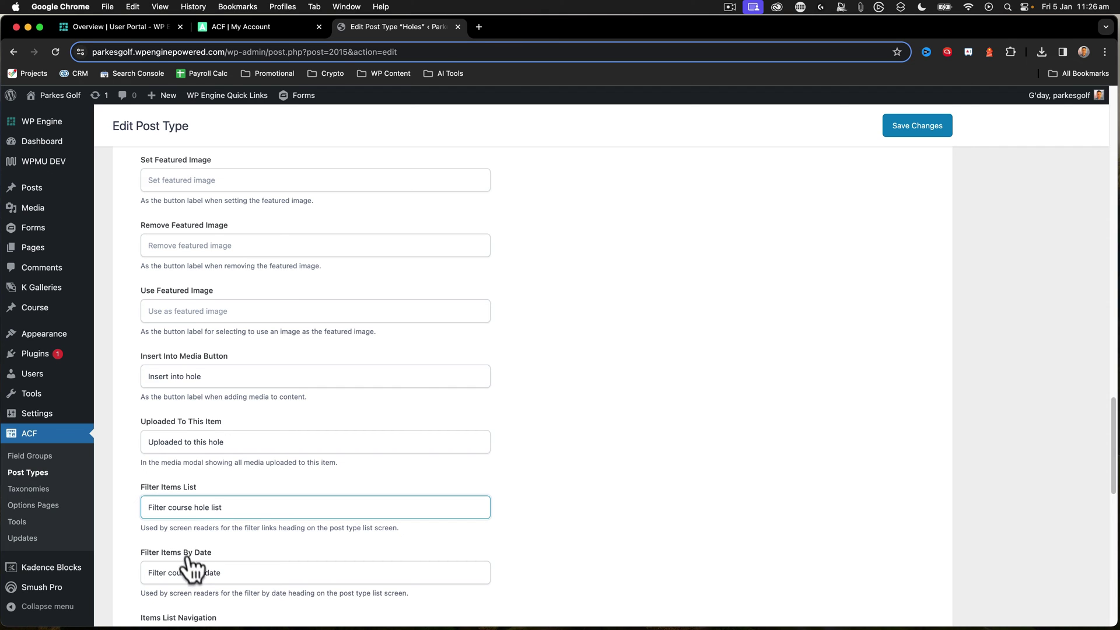
drag(191, 573, 176, 572)
key(Right)
text(holes)
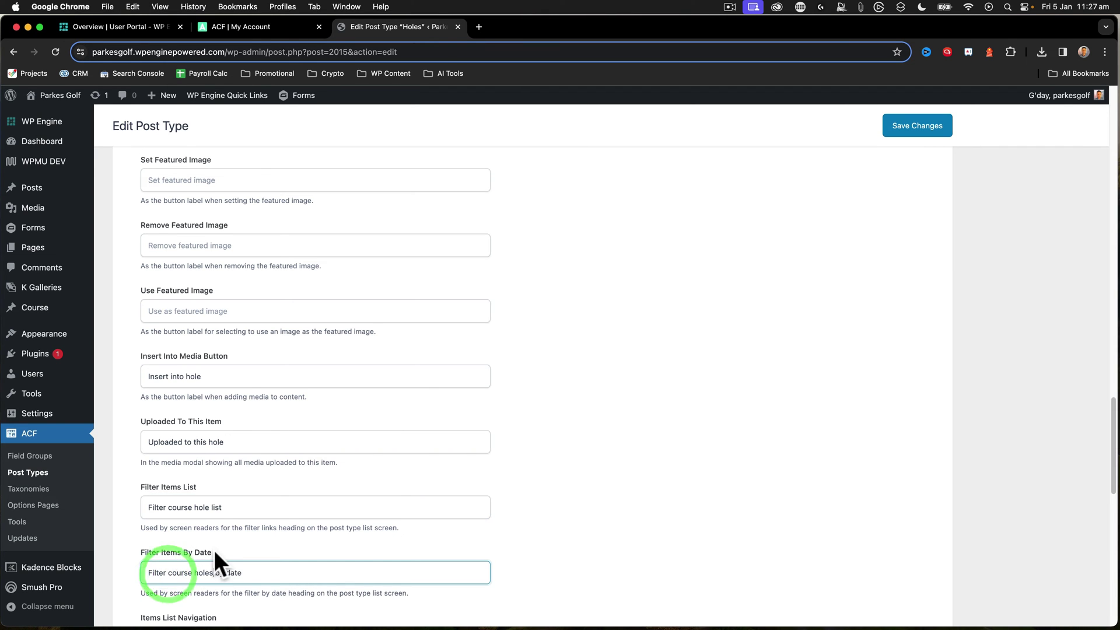
scroll(215, 548, down, 5)
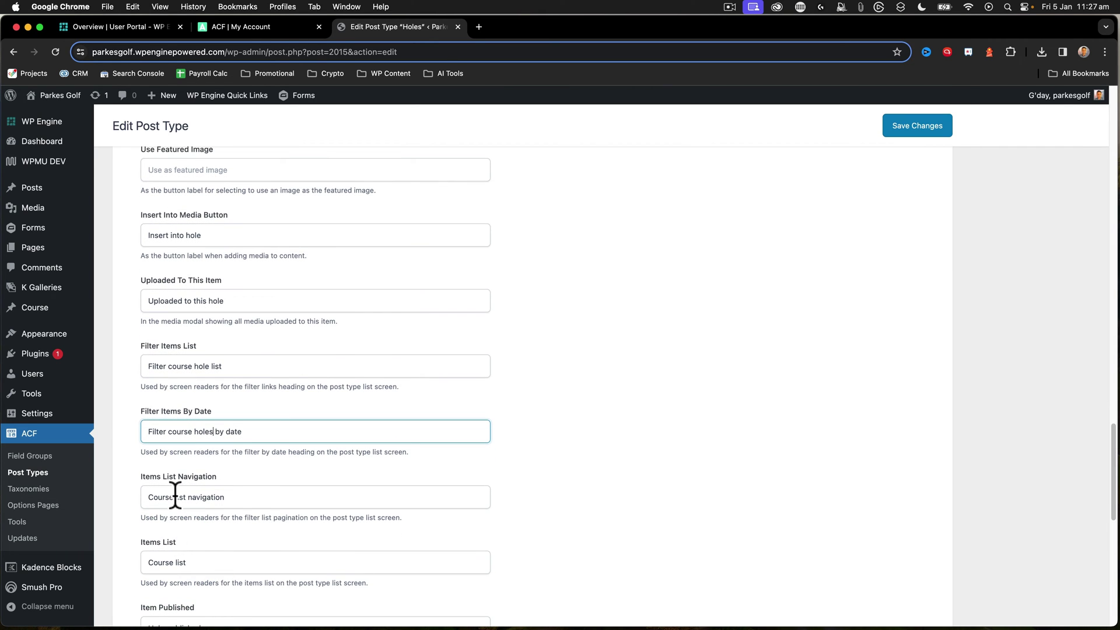
Set Items List Navigation to 'Course holes list navigation' and Items List to 'Course holes list'
drag(175, 495, 149, 496)
text(course holes)
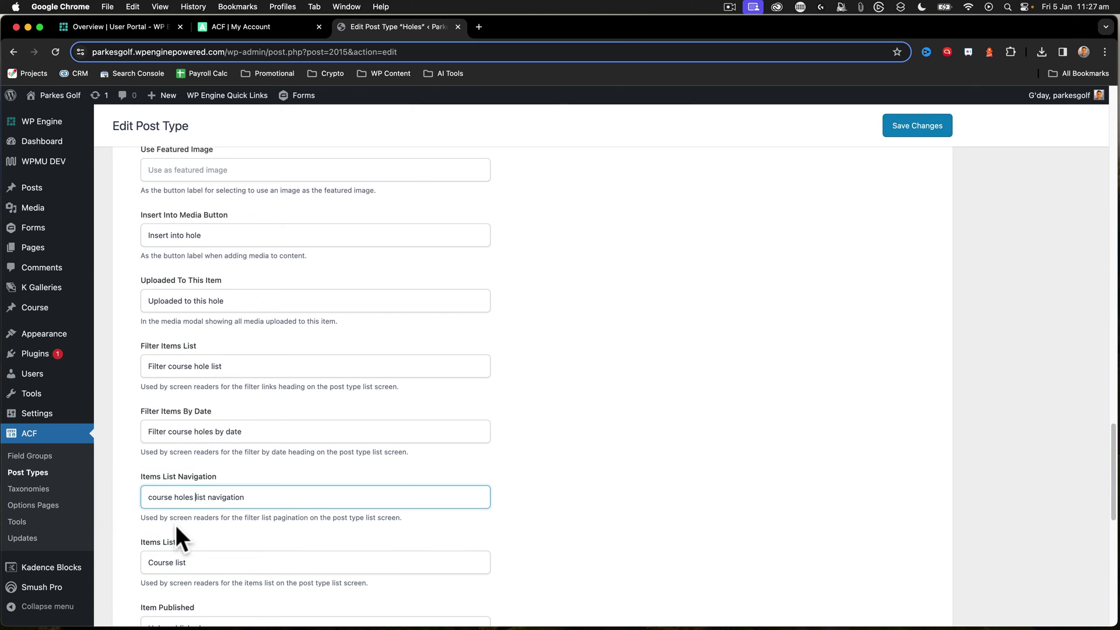
drag(175, 562, 146, 562)
text(course holes )
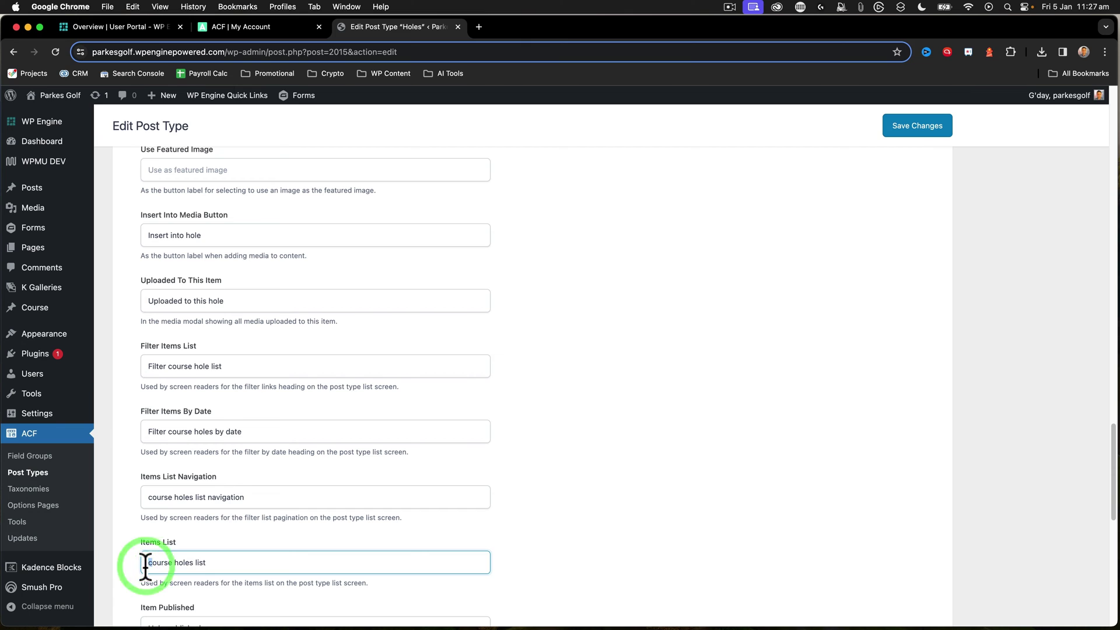
text(C)
click(150, 501)
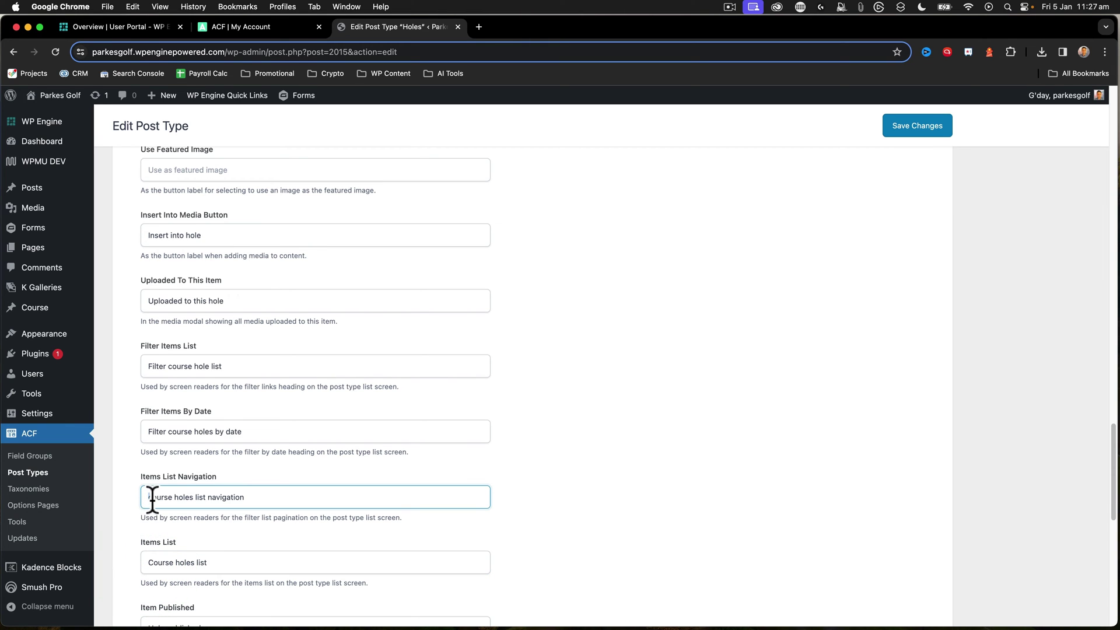
drag(152, 497, 148, 497)
text(C)
scroll(207, 498, down, 4)
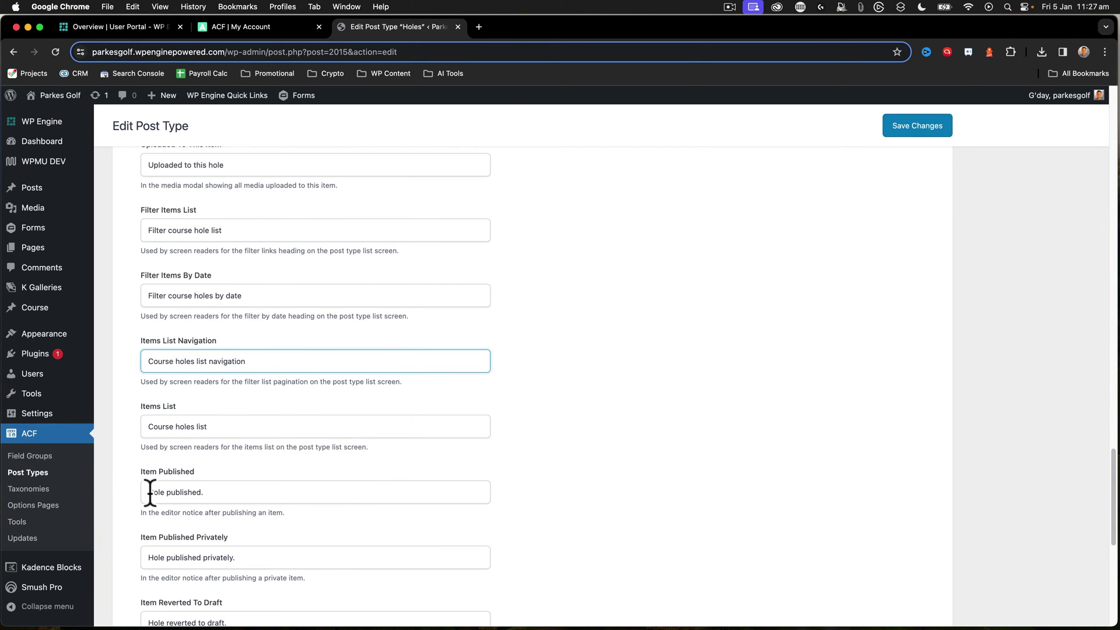
scroll(148, 492, down, 8)
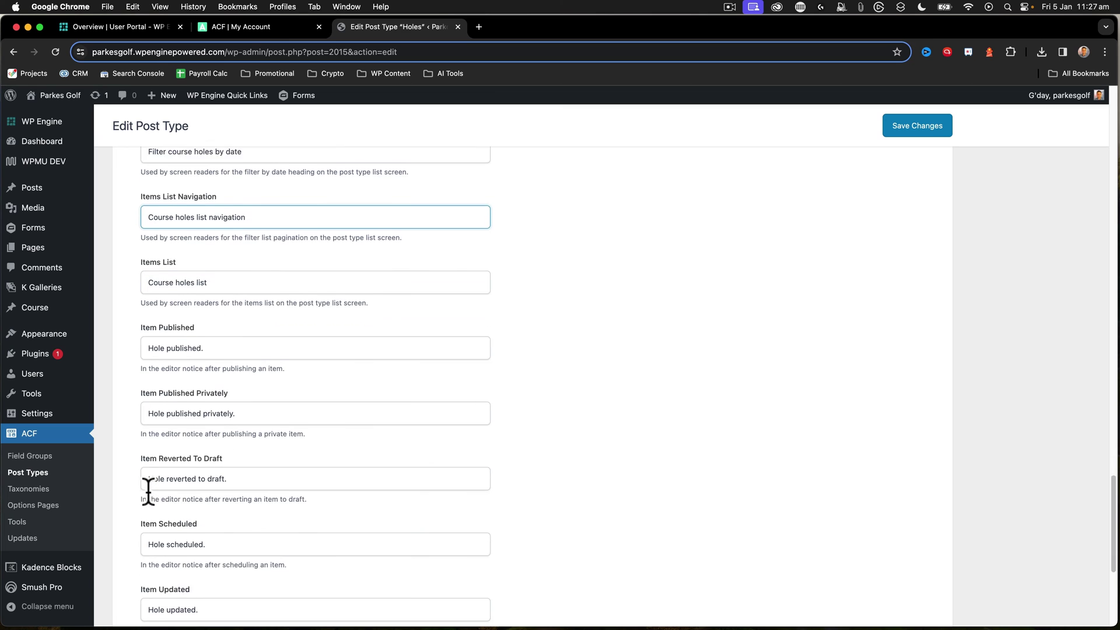
scroll(149, 492, down, 5)
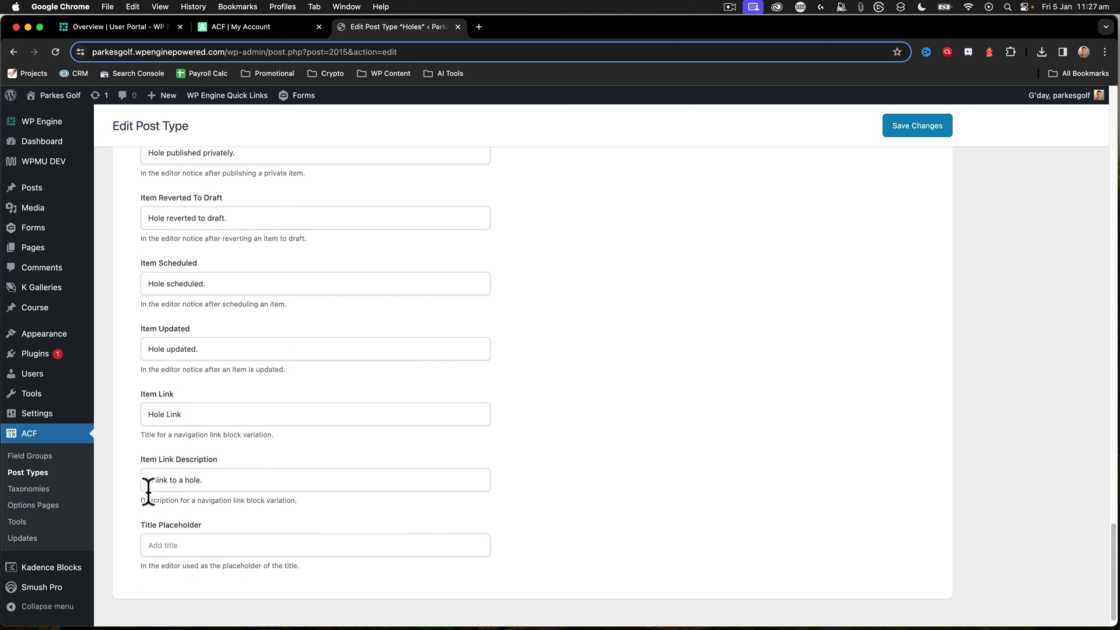
scroll(148, 492, up, 20)
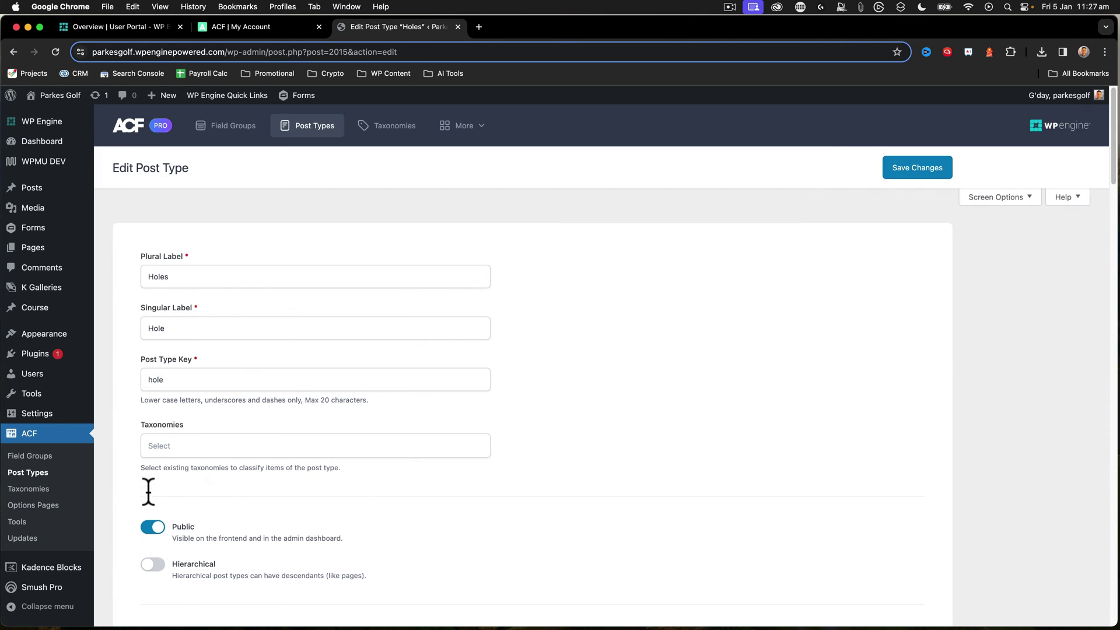
Save the Holes post type, then open its Visibility settings and focus the Menu Icon field
click(898, 166)
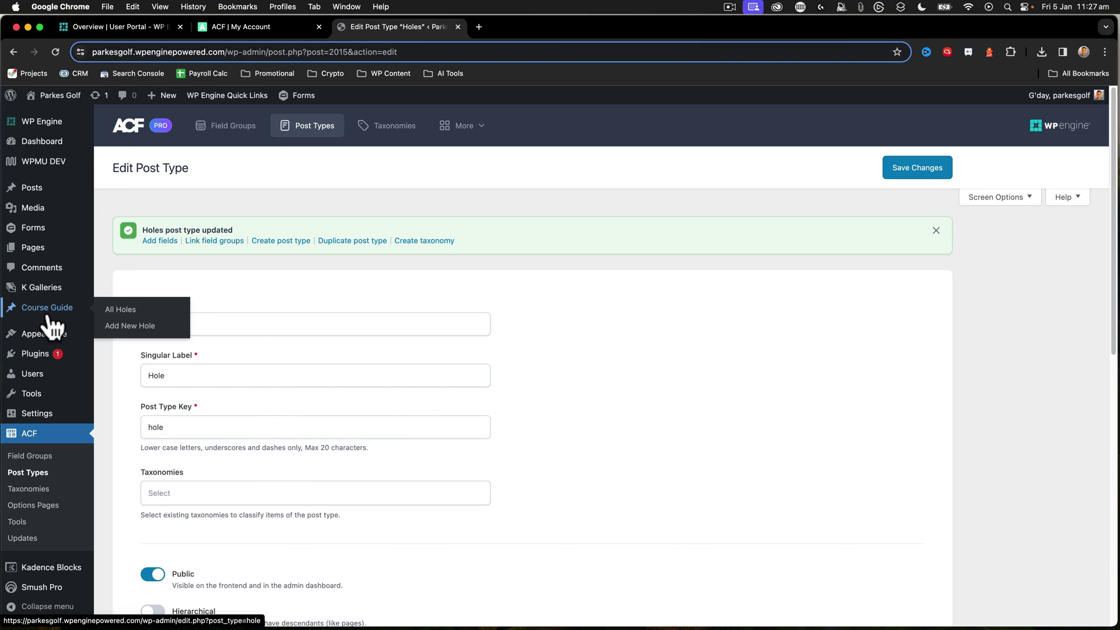
scroll(260, 387, down, 10)
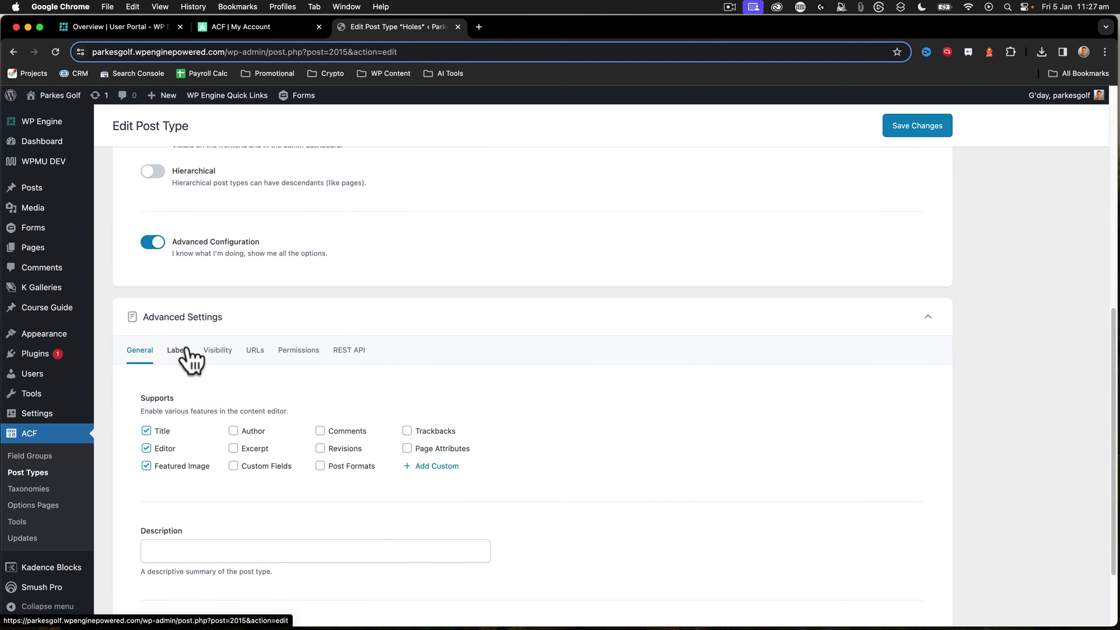
click(180, 351)
click(219, 353)
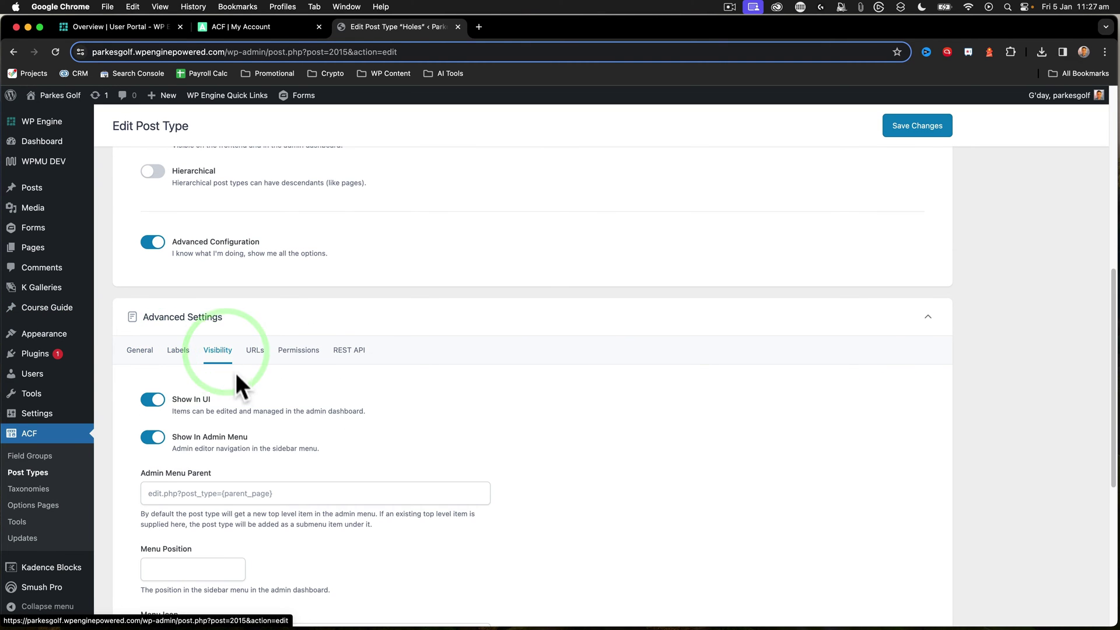
scroll(237, 385, down, 5)
click(170, 374)
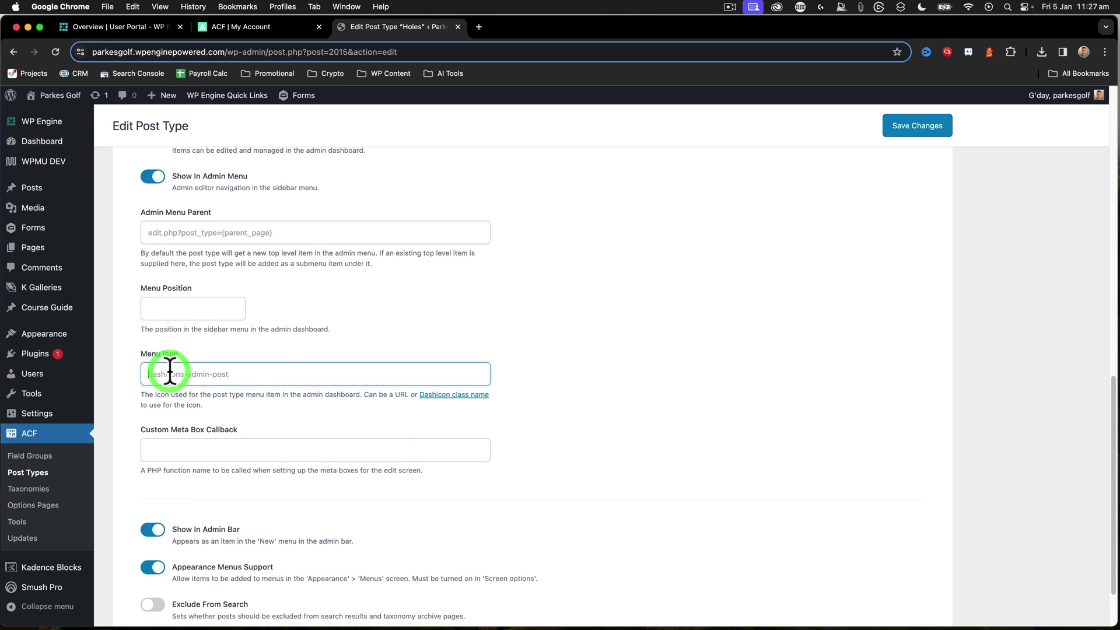
Open the Dashicons reference page in a new tab alongside the Holes editor
click(459, 394)
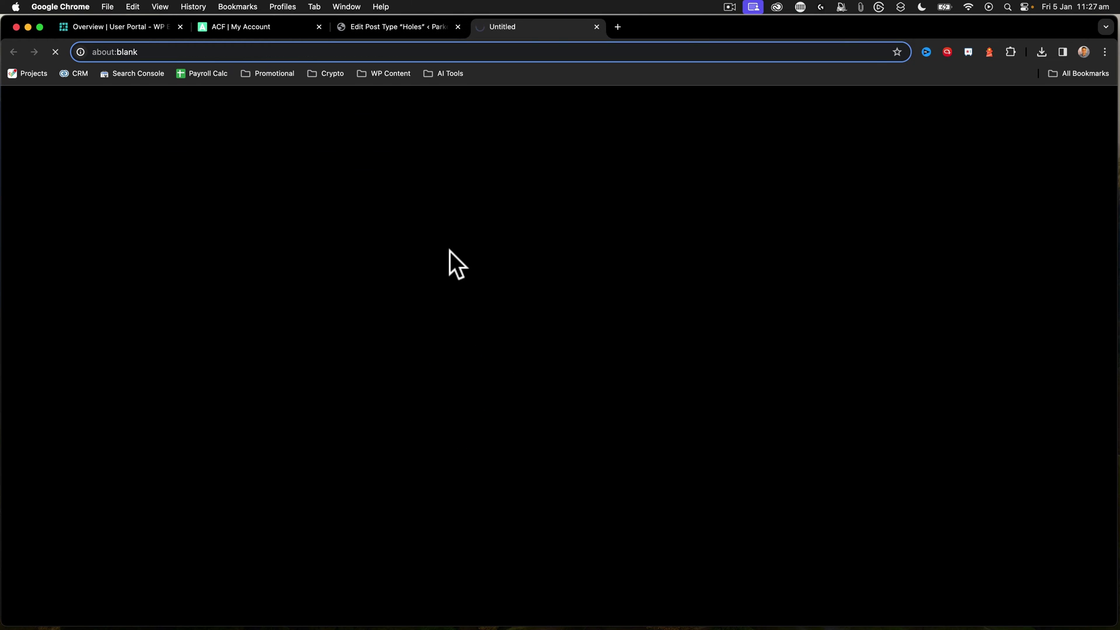
click(373, 27)
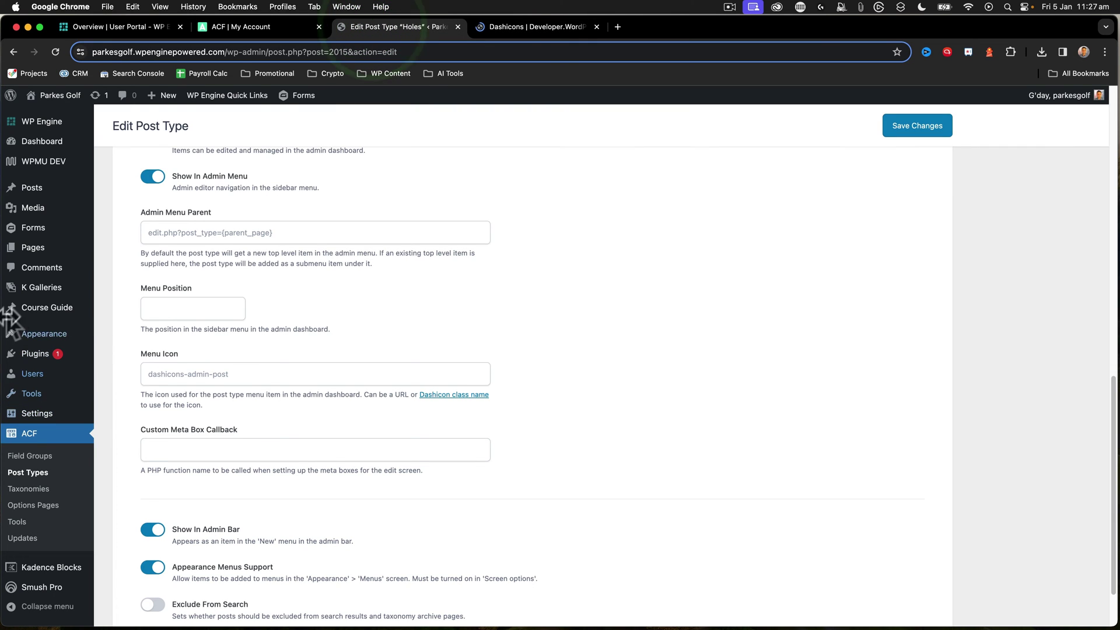
mouse_move(12, 315)
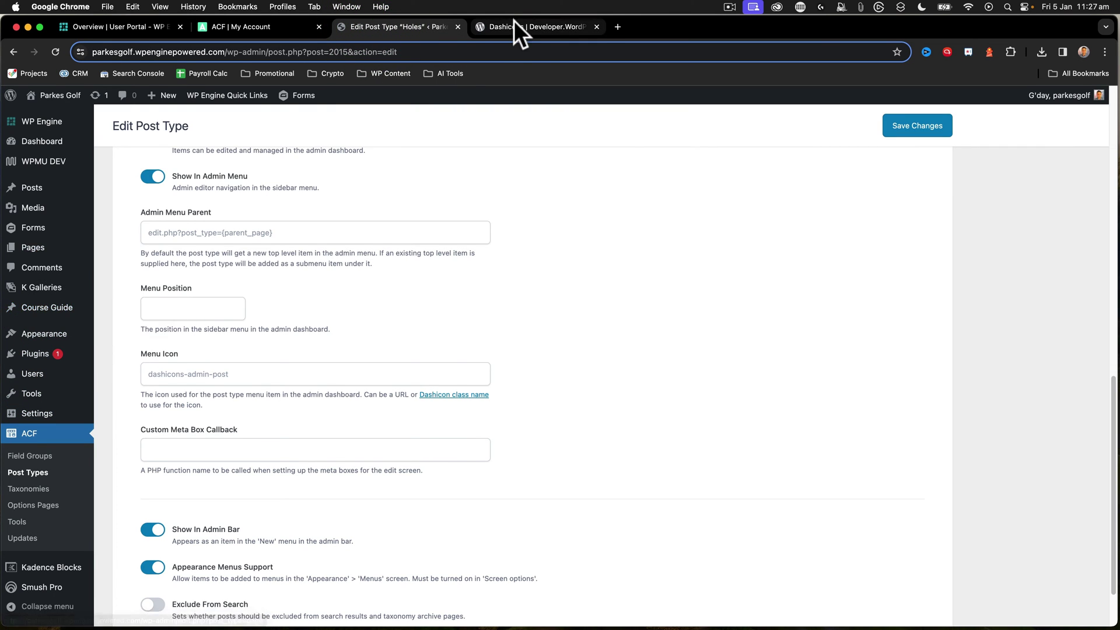
click(513, 26)
scroll(424, 350, down, 5)
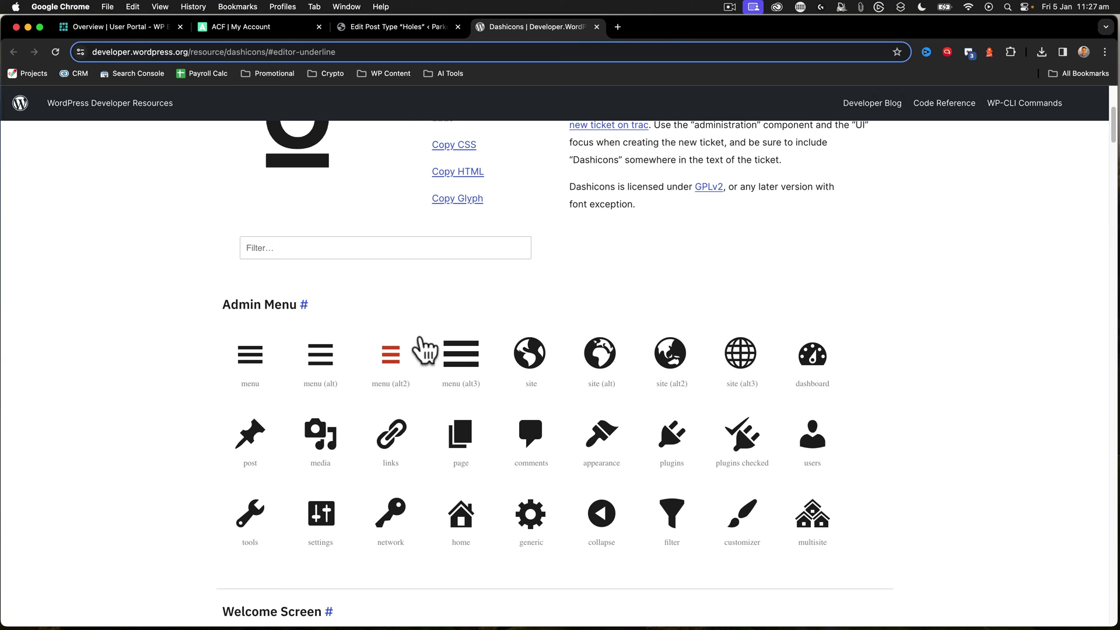
scroll(425, 350, down, 2)
scroll(424, 350, down, 2)
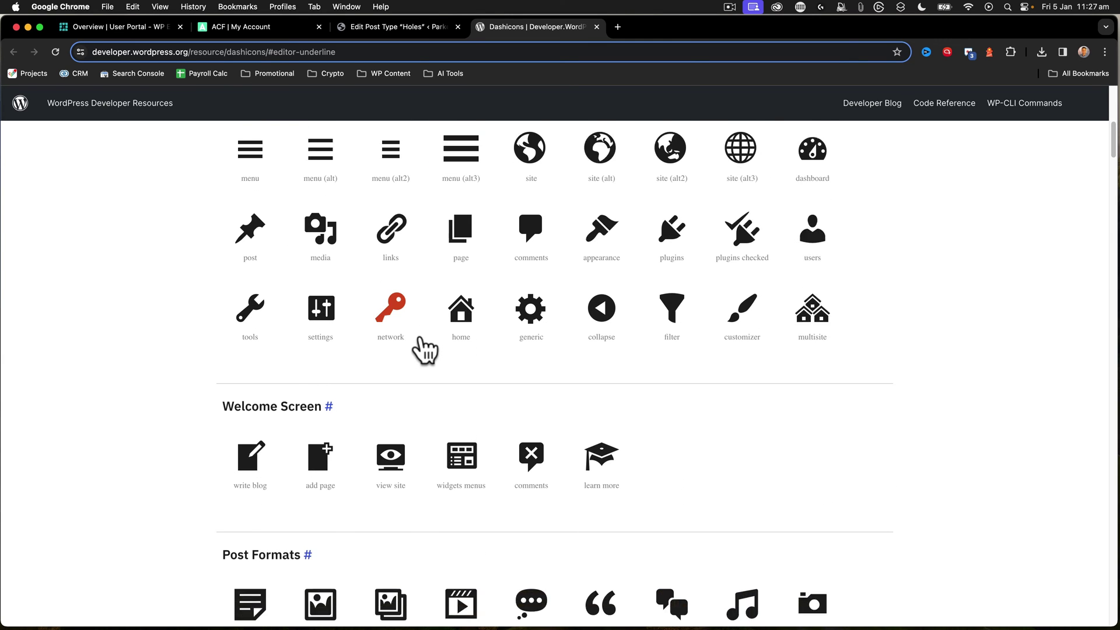
scroll(424, 349, up, 1)
scroll(393, 333, up, 5)
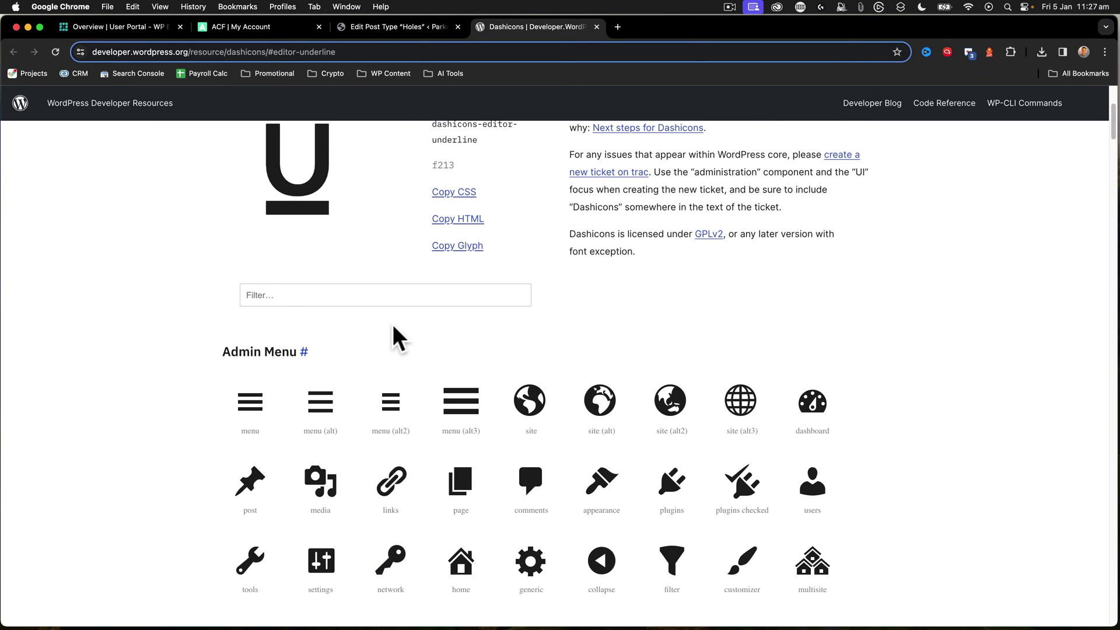
Filter the Dashicons for 'fla' and select the flag icon's class name, dashicons-flag
text(flag)
click(248, 378)
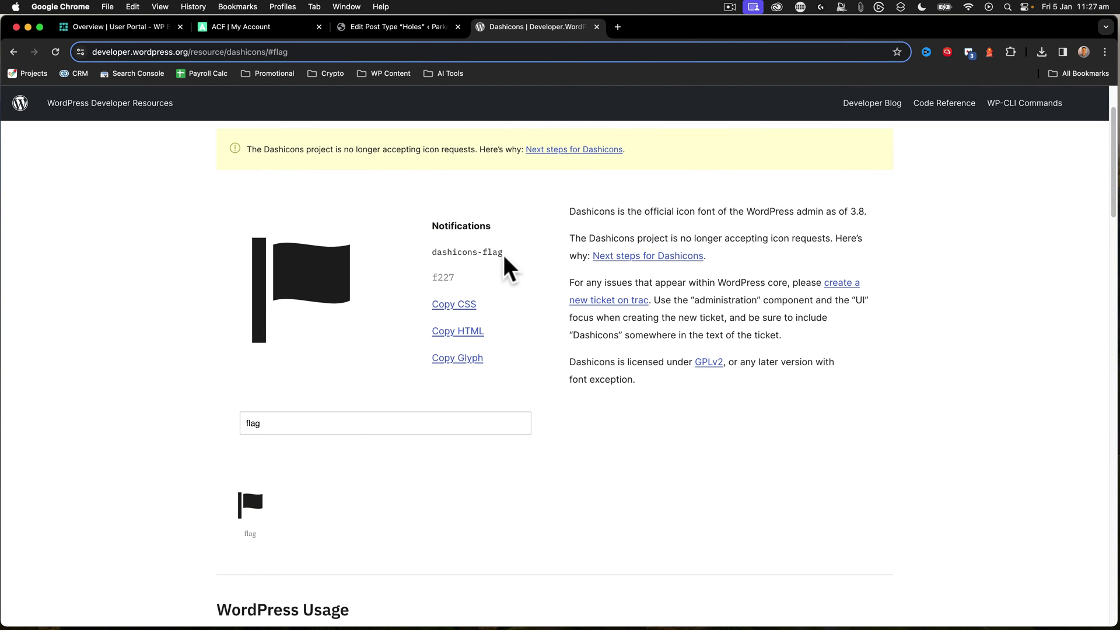
drag(505, 262, 437, 250)
click(374, 27)
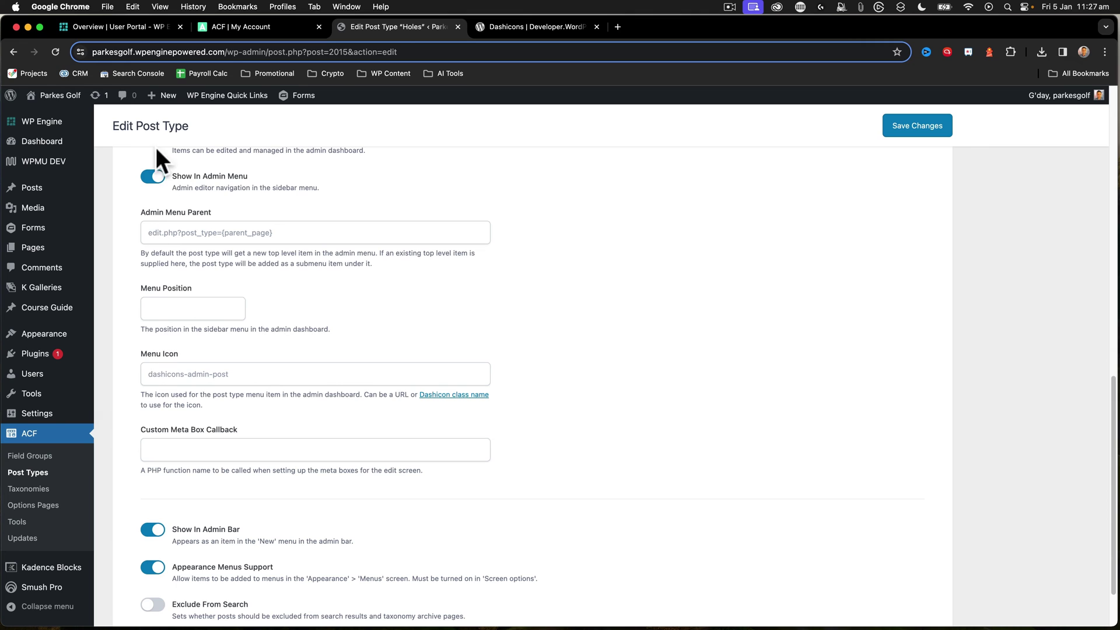
Paste dashicons-flag into the Holes Menu Icon field and save the post type
scroll(200, 370, up, 5)
scroll(220, 405, down, 4)
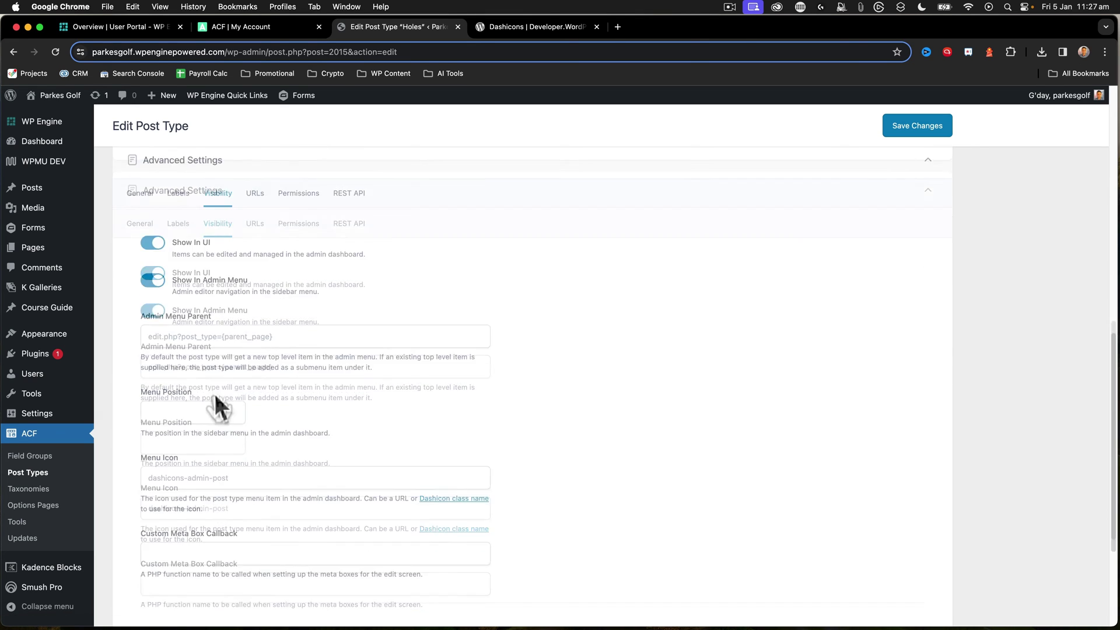
scroll(214, 394, down, 3)
click(168, 345)
text(dashicons-flag)
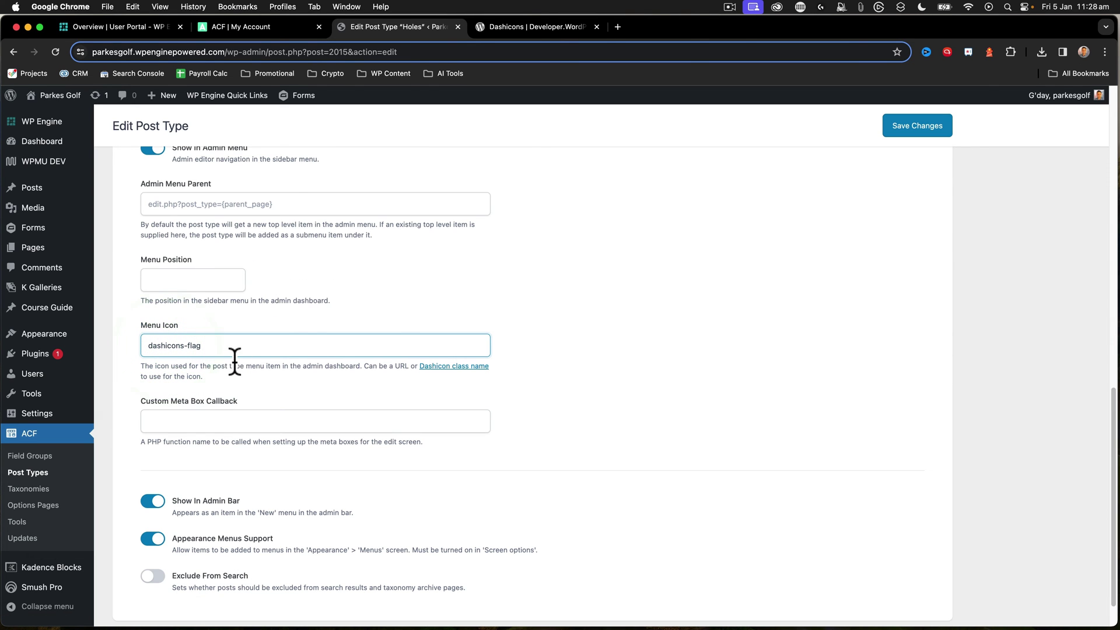
scroll(240, 403, down, 2)
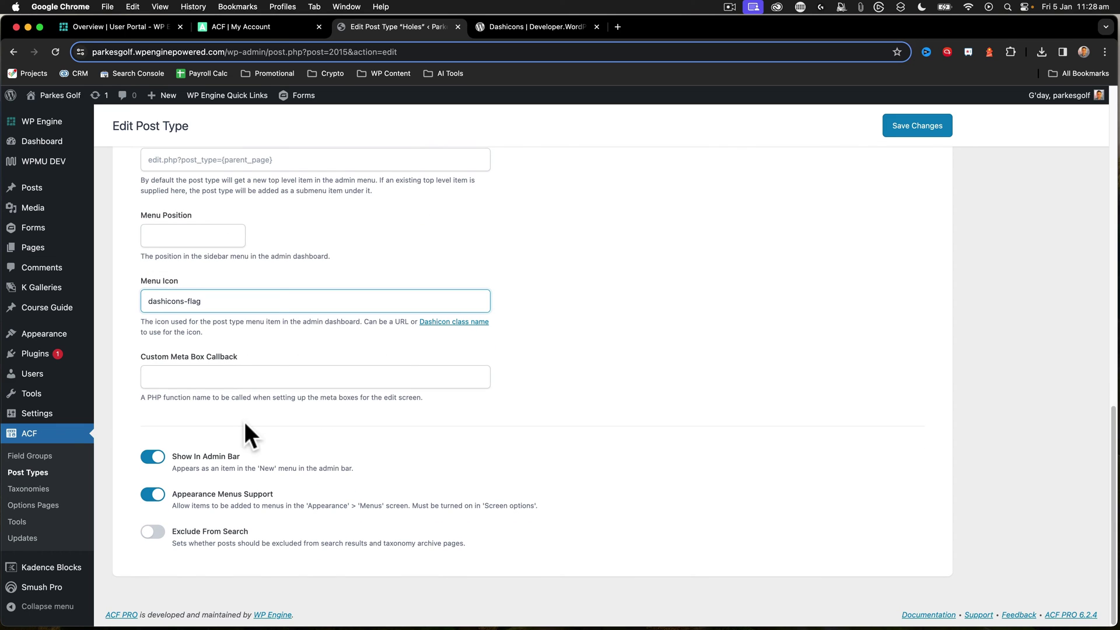
click(913, 134)
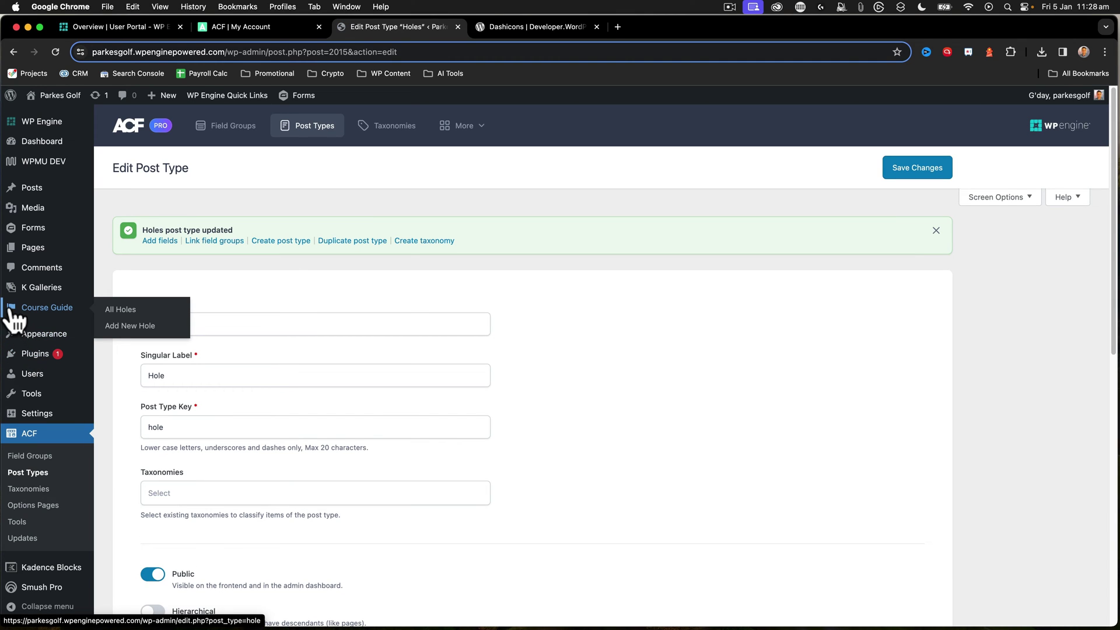
click(539, 26)
drag(274, 422, 193, 420)
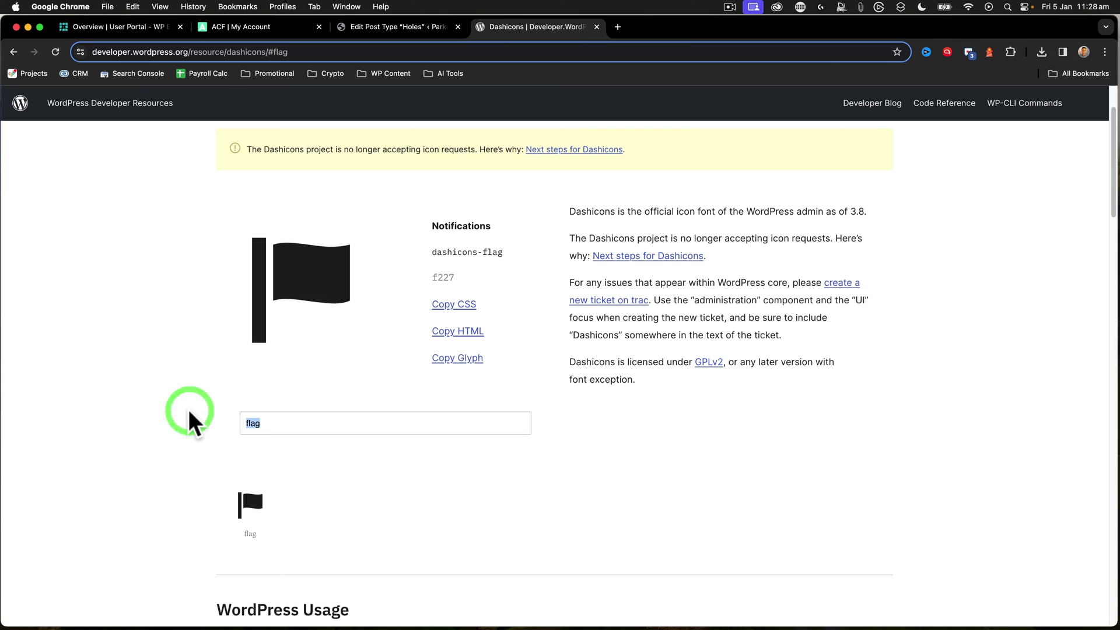
text(map)
key(BackSpace)
key(BackSpace)
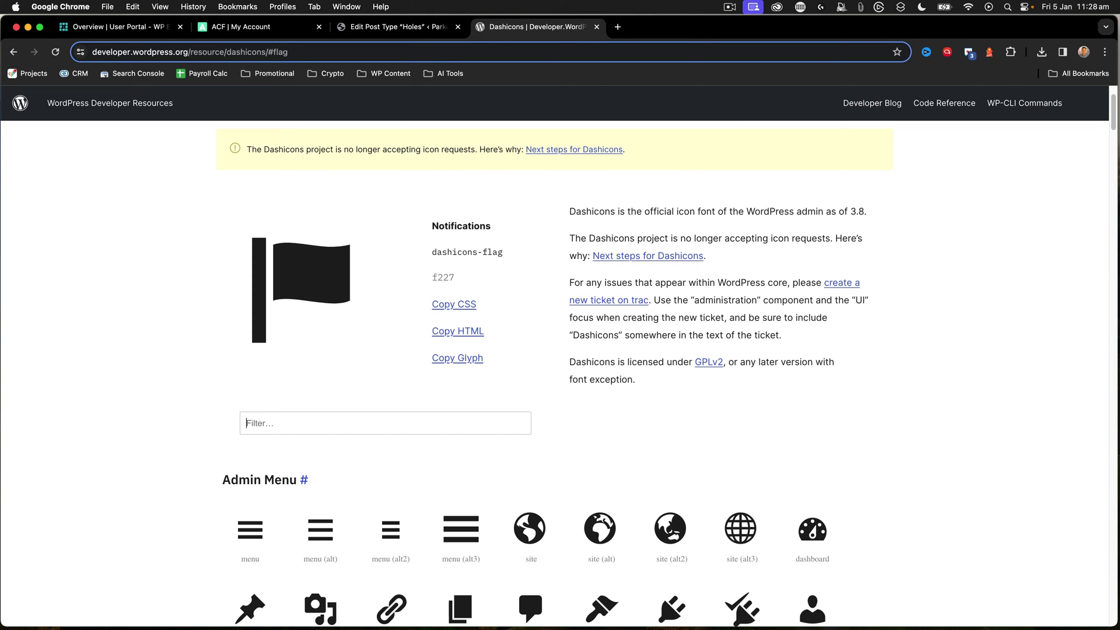
scroll(546, 478, down, 5)
scroll(549, 469, down, 5)
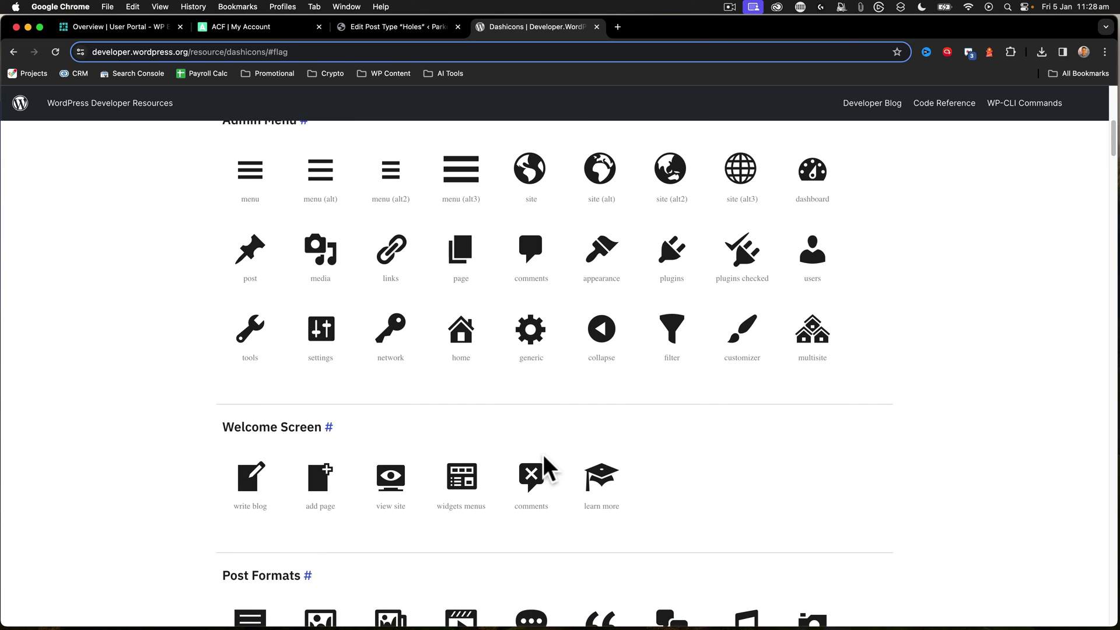
scroll(549, 469, down, 10)
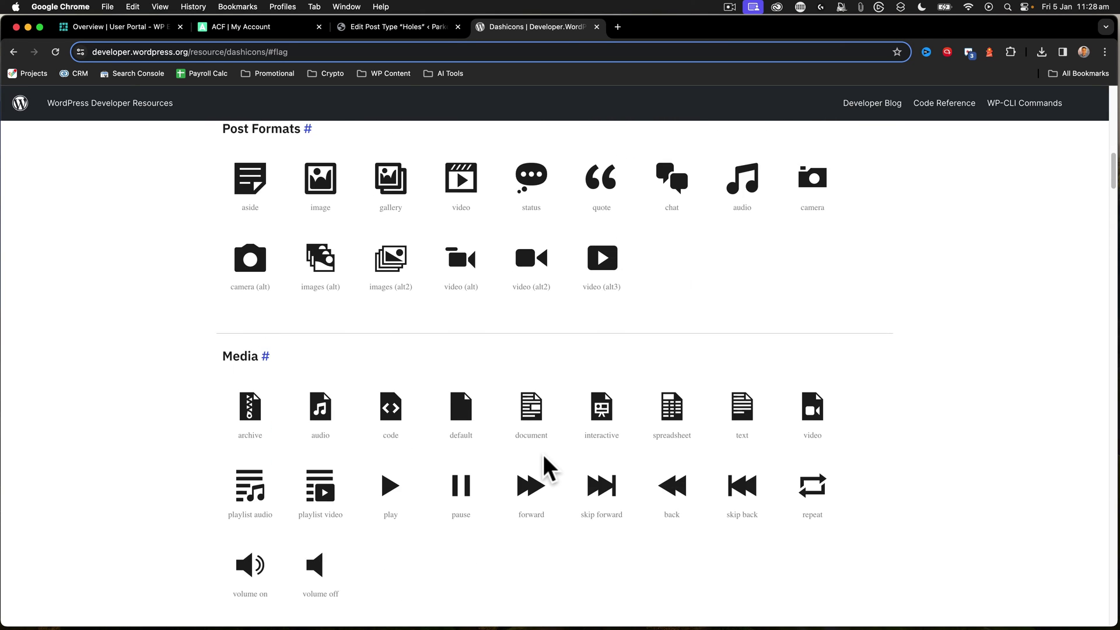
scroll(545, 457, down, 8)
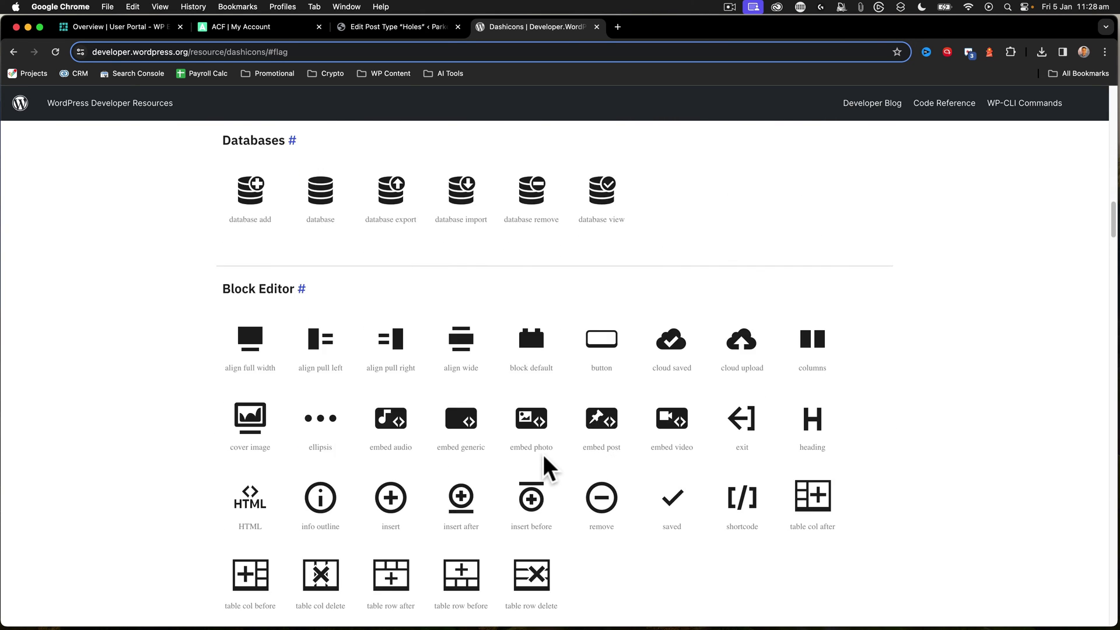
scroll(543, 457, down, 7)
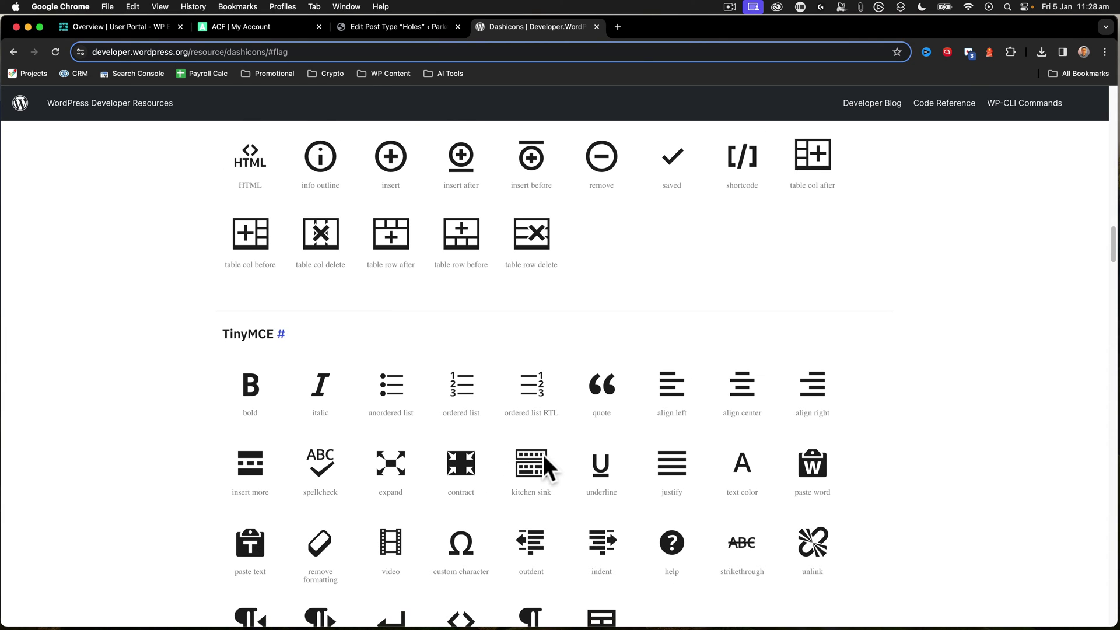
scroll(544, 457, down, 6)
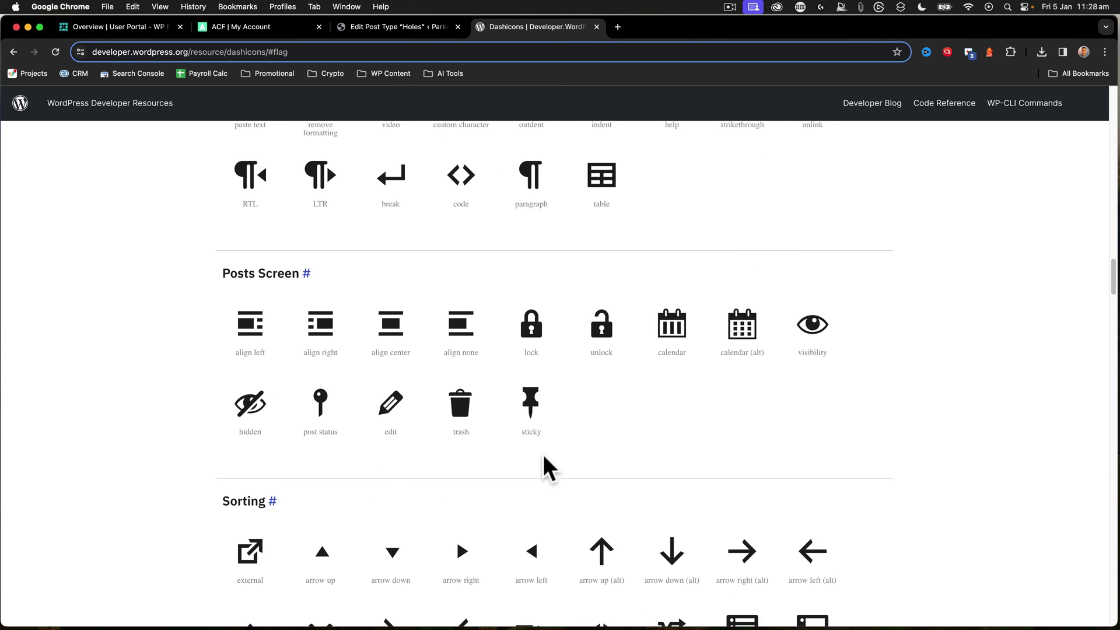
scroll(543, 454, down, 4)
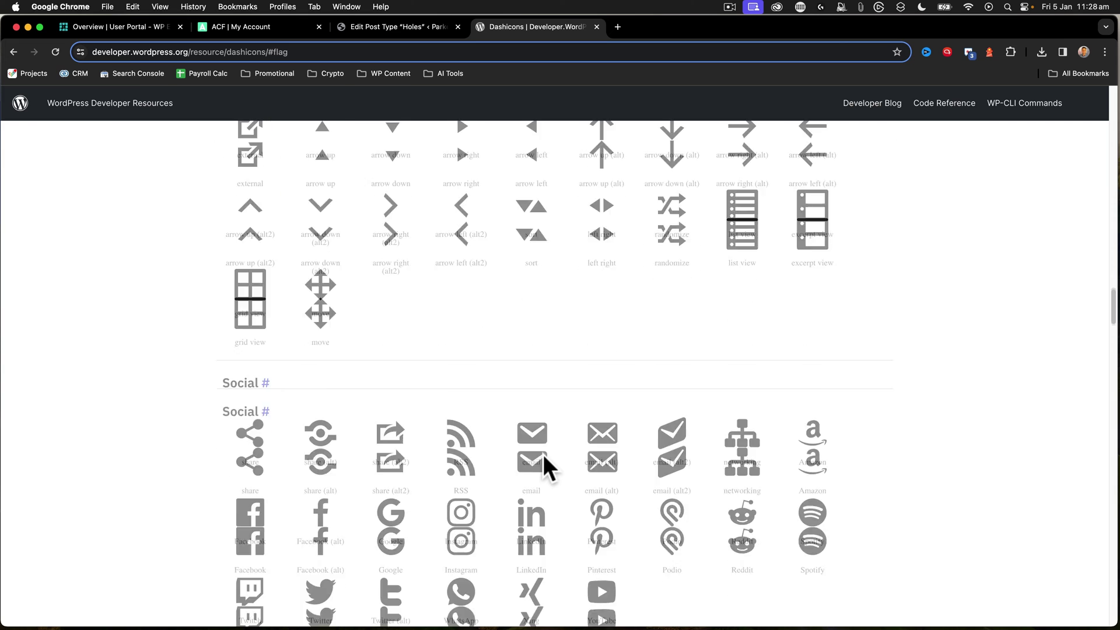
scroll(543, 458, down, 5)
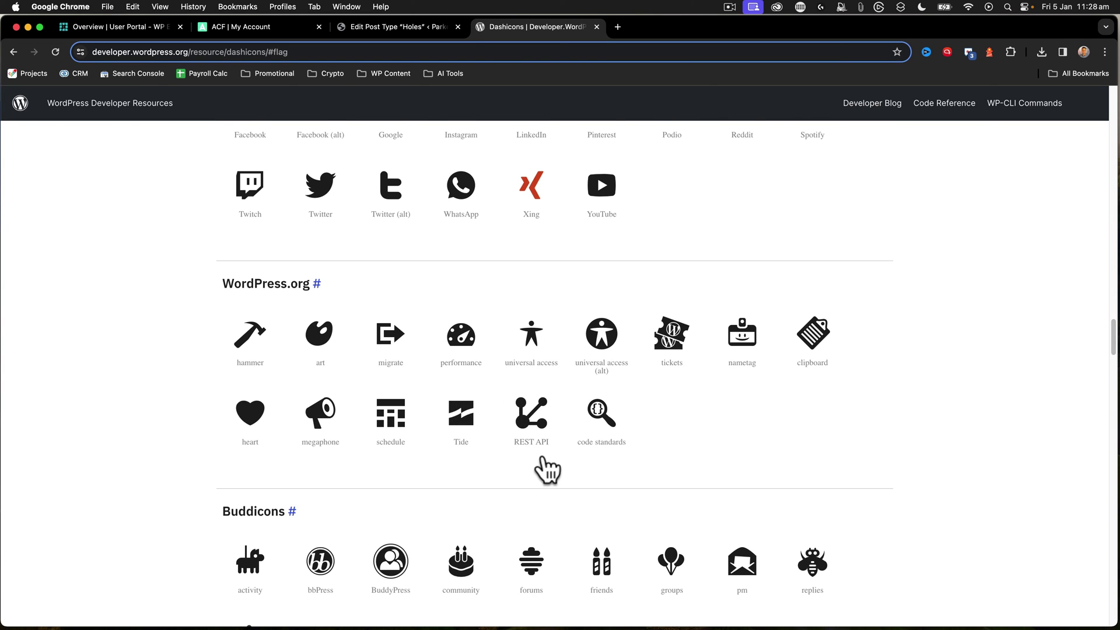
scroll(547, 470, down, 4)
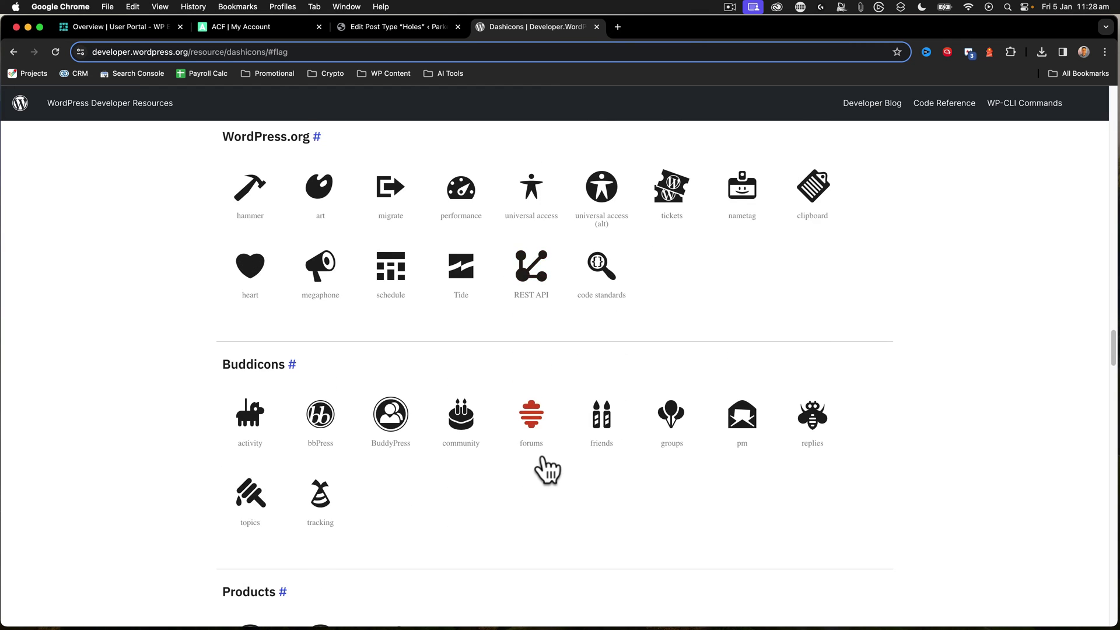
scroll(547, 470, down, 9)
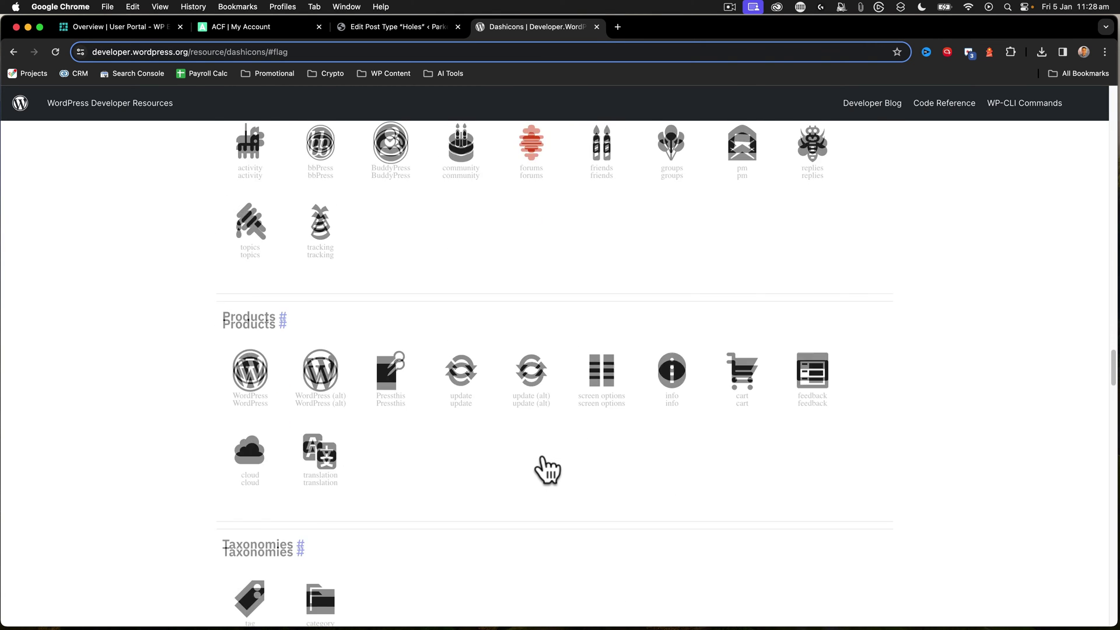
scroll(545, 457, down, 4)
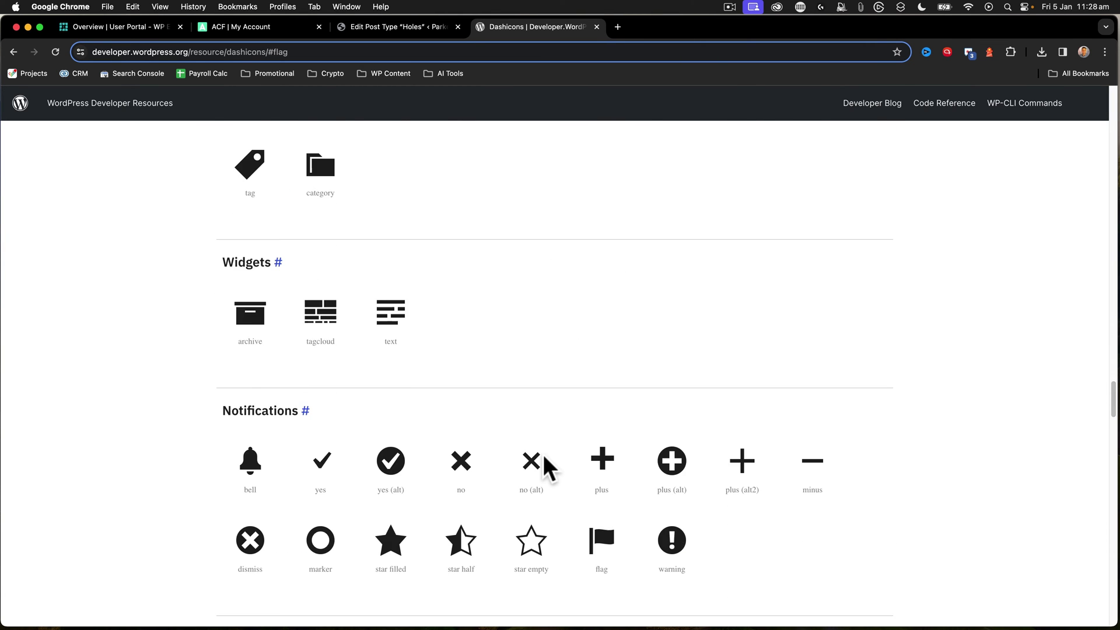
scroll(543, 455, down, 6)
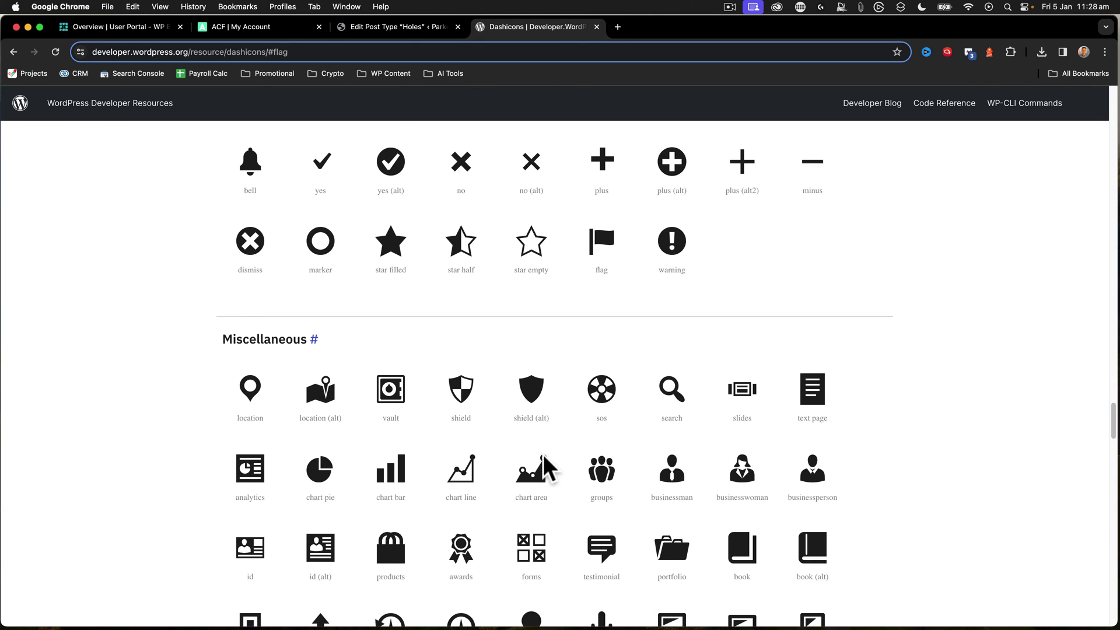
scroll(544, 454, down, 5)
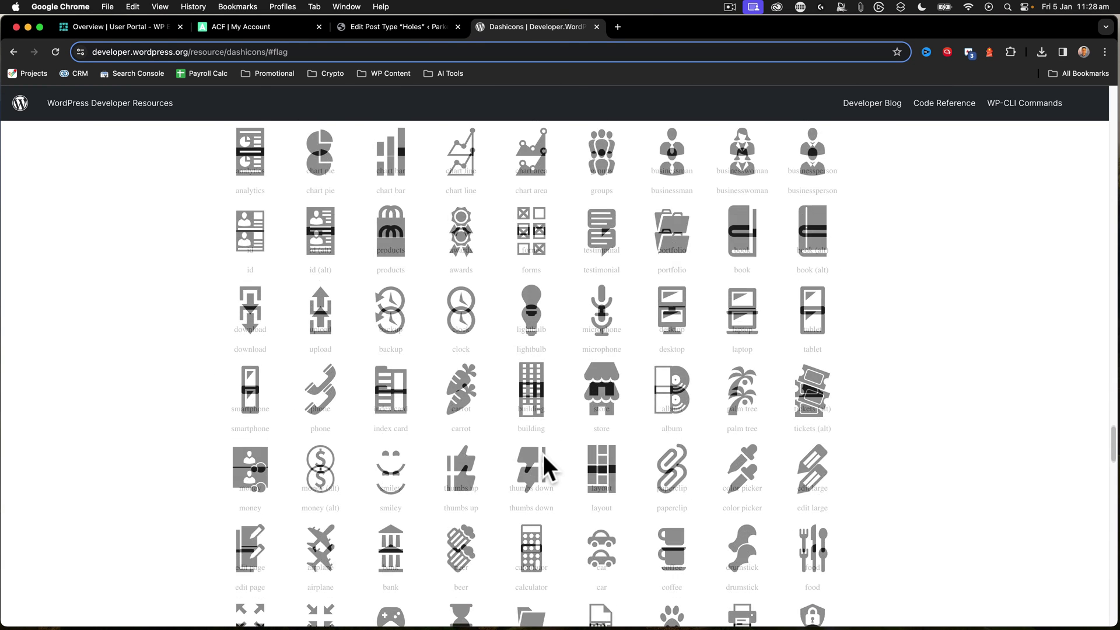
scroll(539, 466, down, 4)
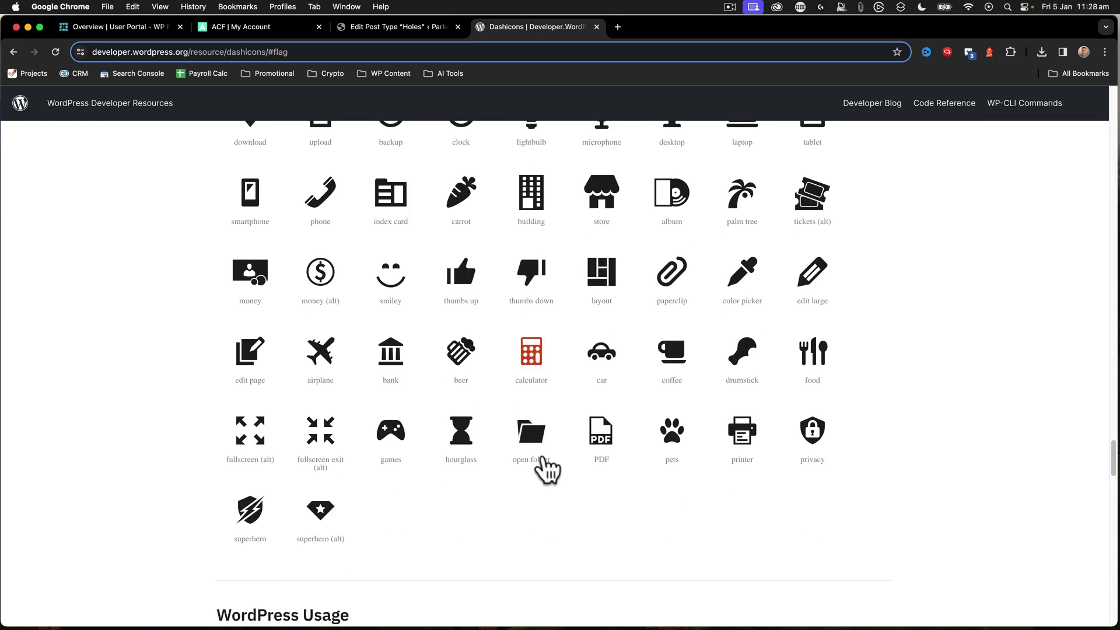
scroll(548, 466, down, 2)
scroll(547, 467, up, 12)
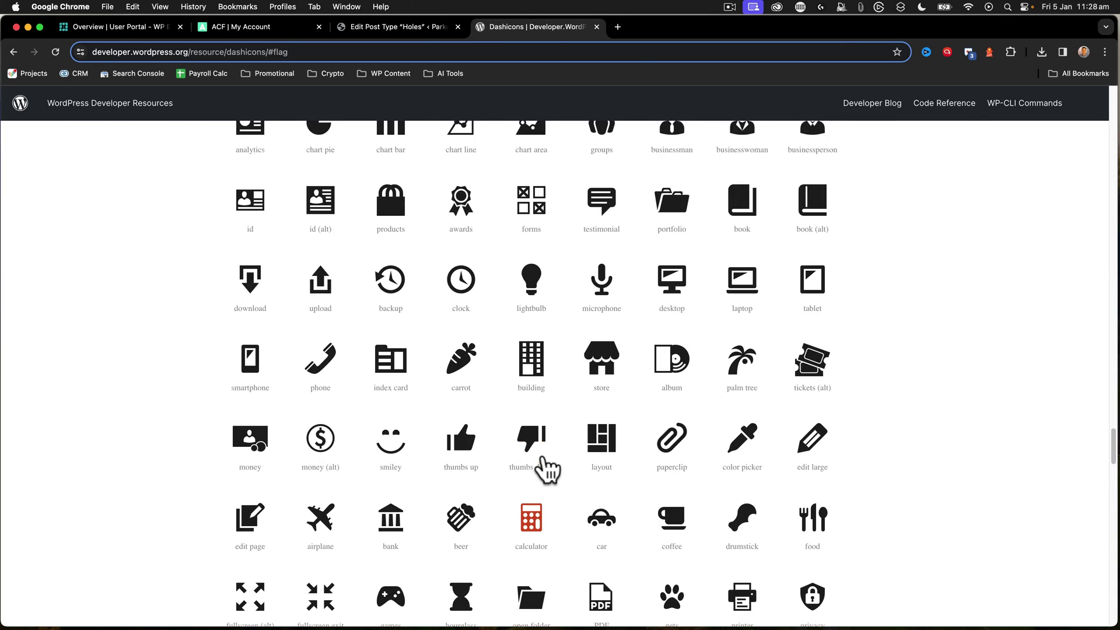
scroll(547, 467, up, 3)
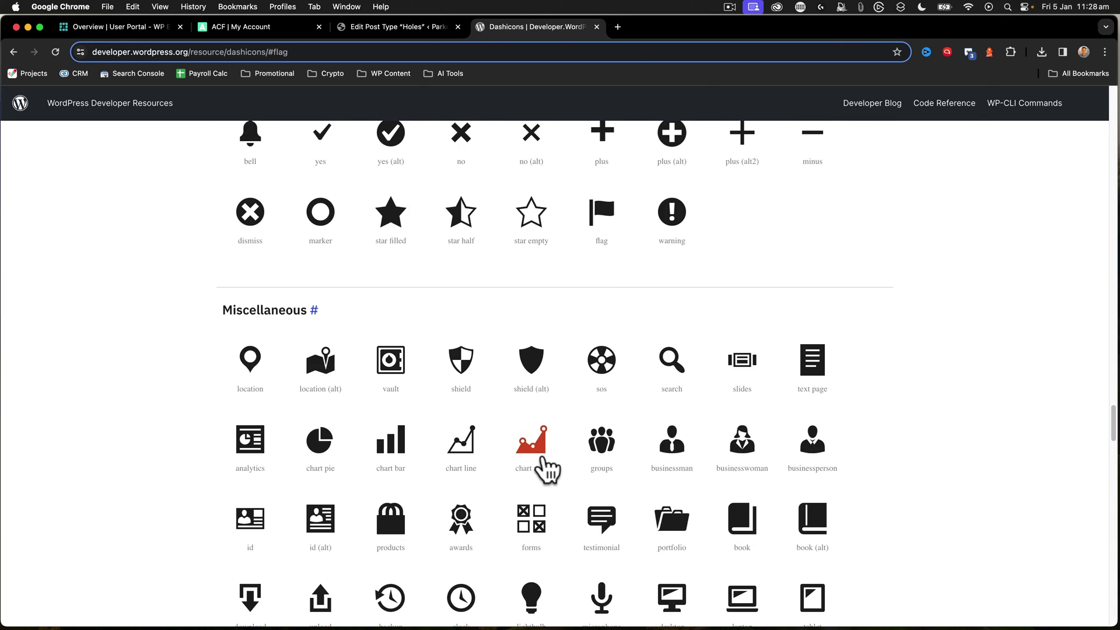
scroll(547, 467, up, 20)
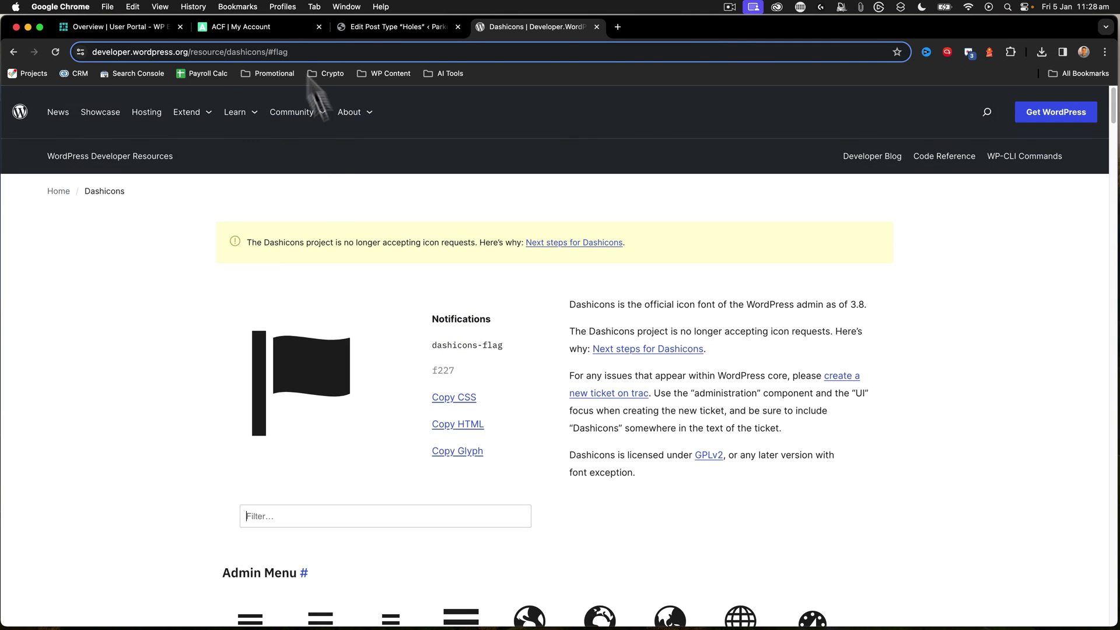
click(376, 27)
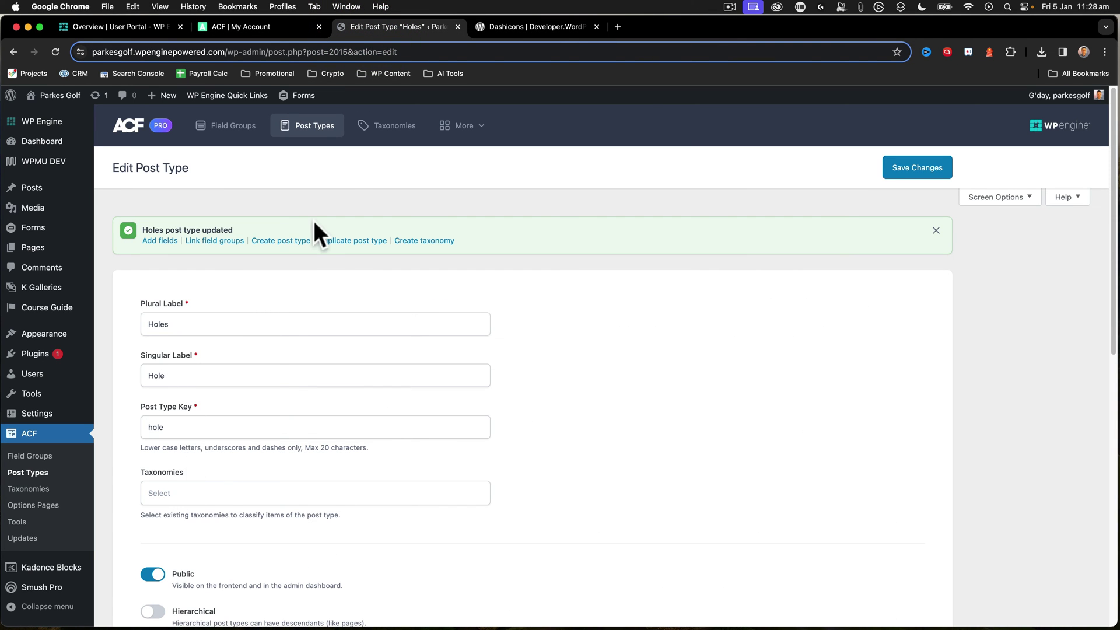
Open the ACF Taxonomies page, which shows no taxonomies yet (All 0)
click(395, 126)
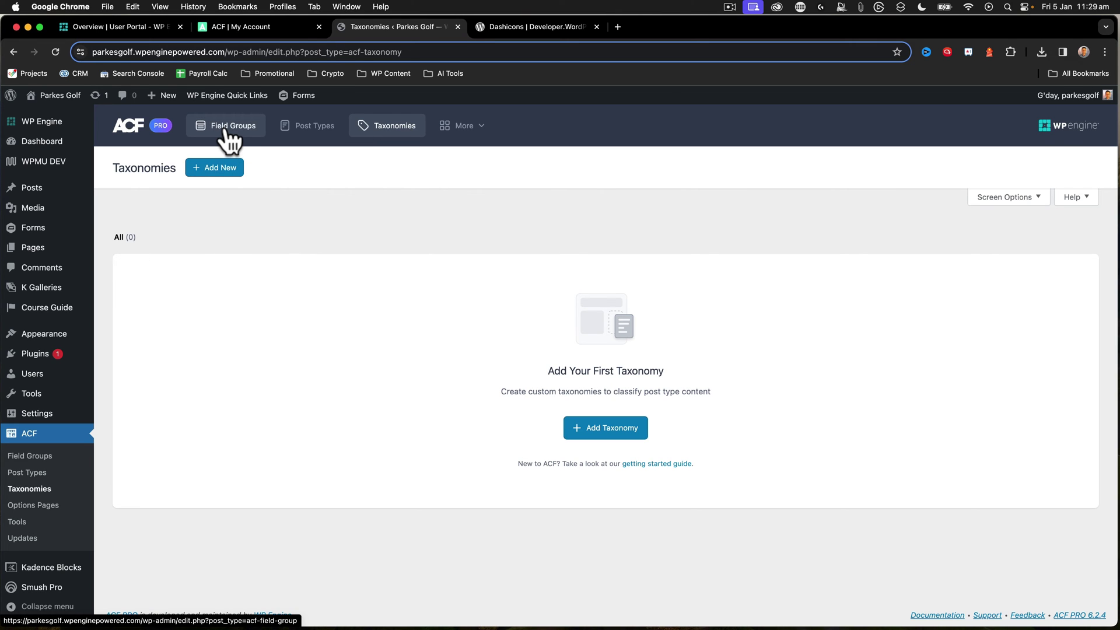
Go to Course Guide > All Holes to view the empty Holes list
mouse_move(60, 310)
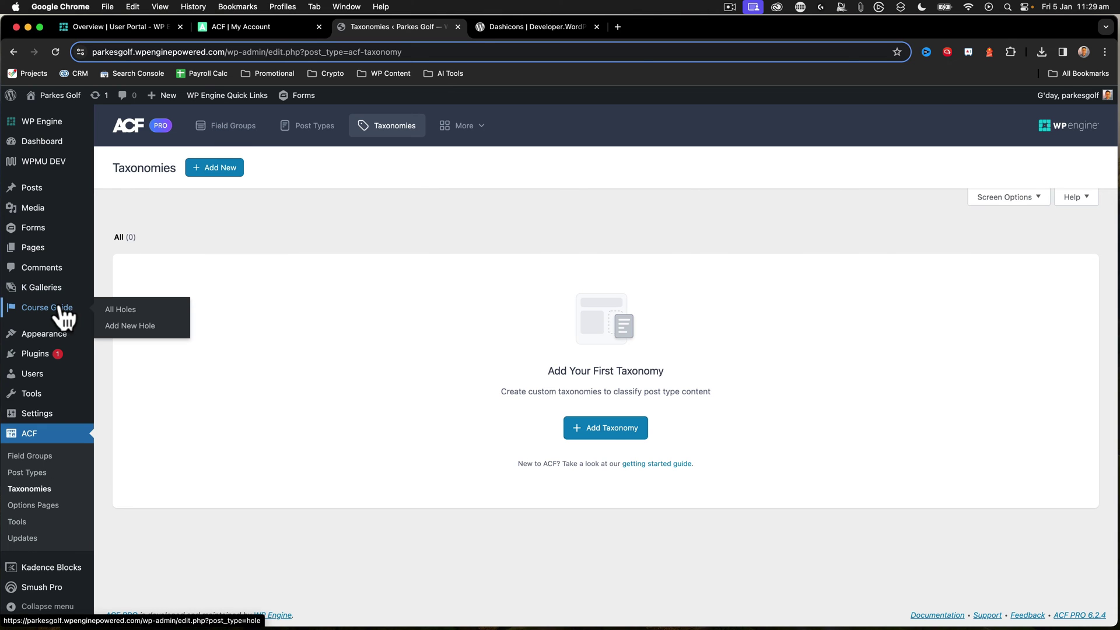
click(136, 308)
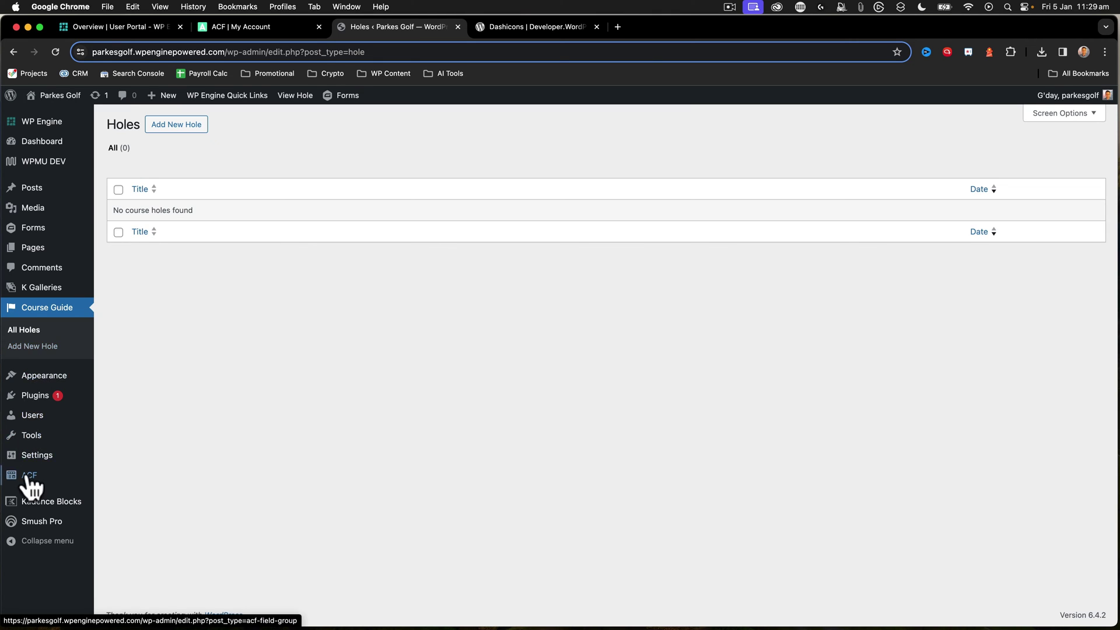
Start a new field group from the ACF Field Groups list
mouse_move(27, 476)
click(135, 478)
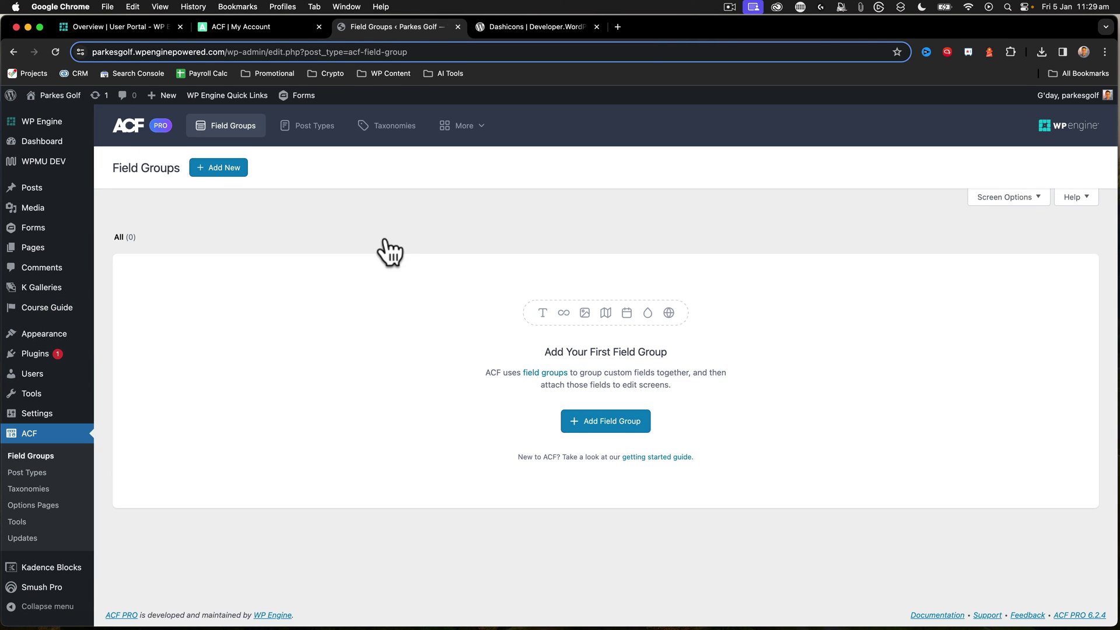
click(612, 424)
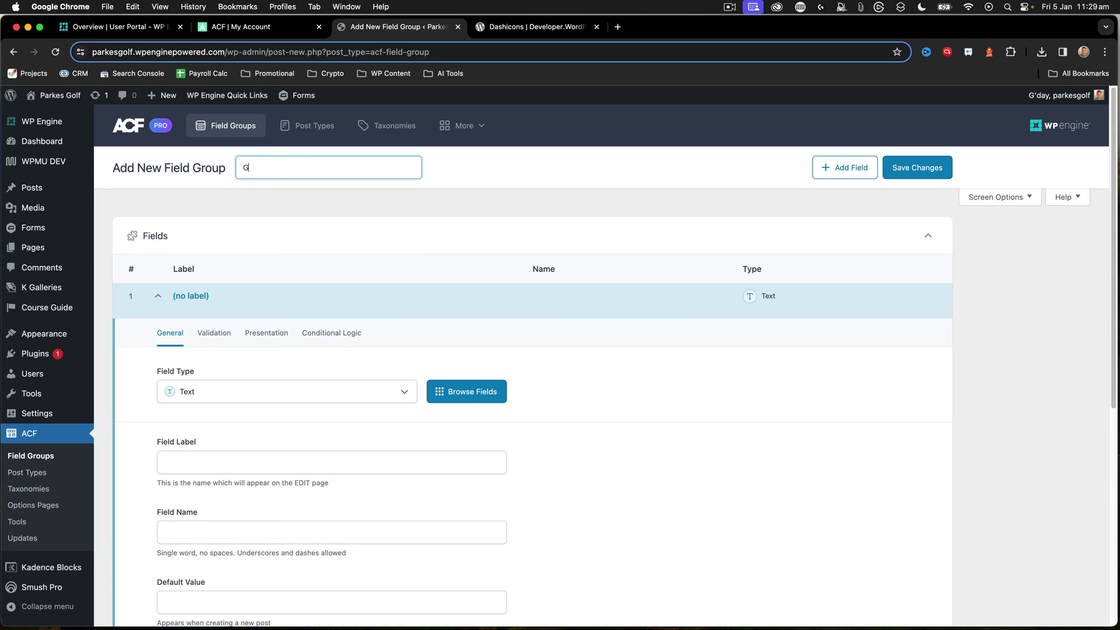
Title the new field group 'Hole Details' and expand its first field's settings
key(BackSpace)
key(Return)
text(Hole Details)
click(326, 236)
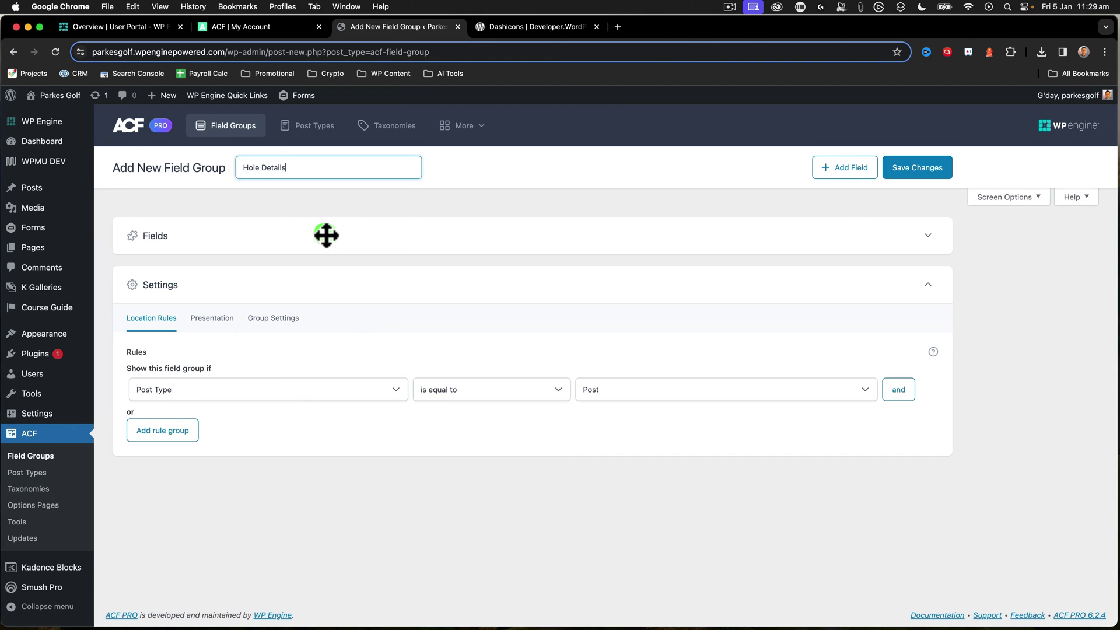
click(168, 235)
scroll(208, 382, down, 2)
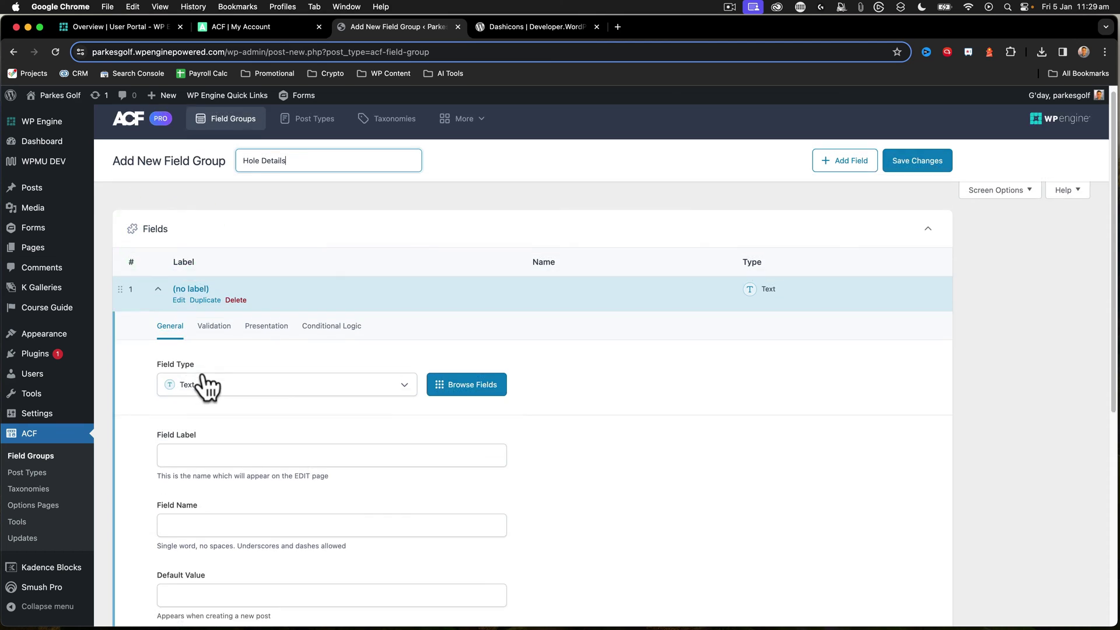
click(208, 273)
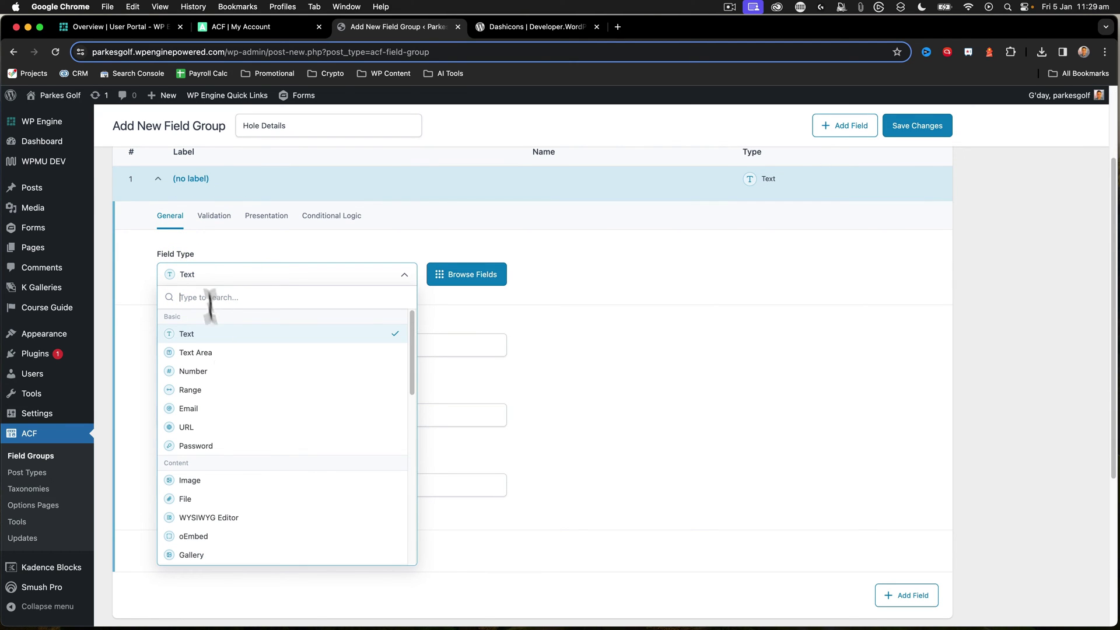
Make the first field a Number field labelled Par, named par
click(211, 371)
click(184, 347)
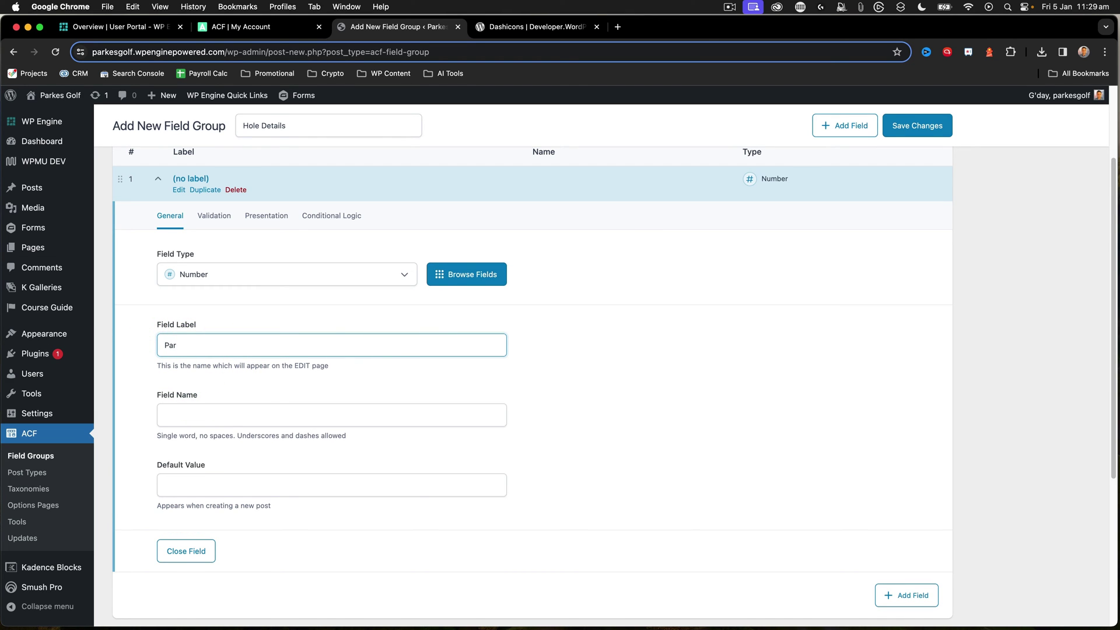
click(182, 415)
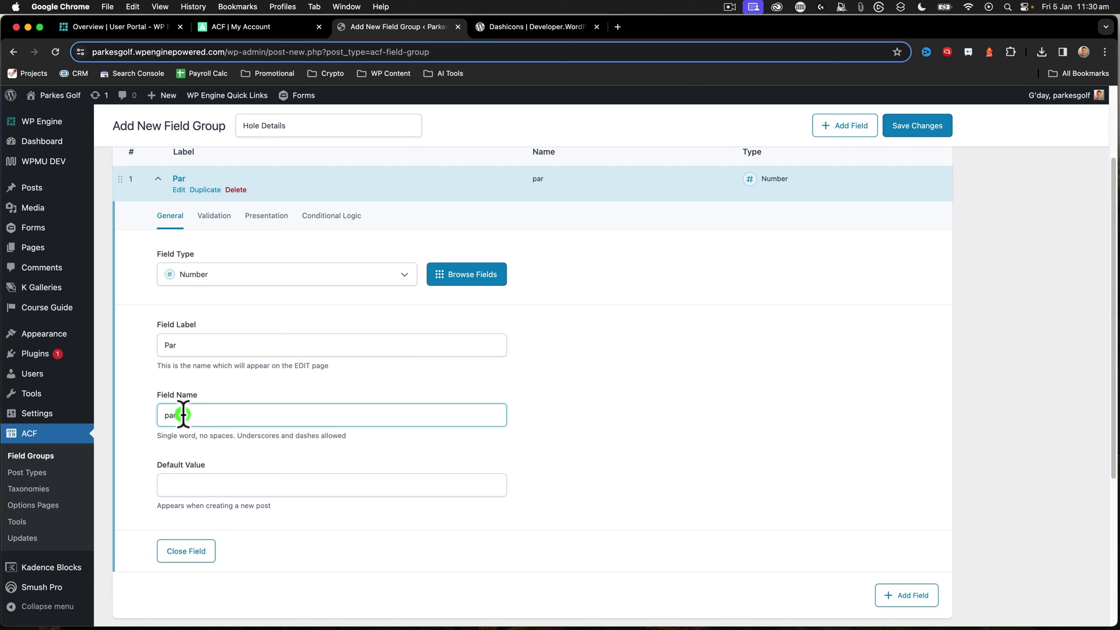
click(200, 487)
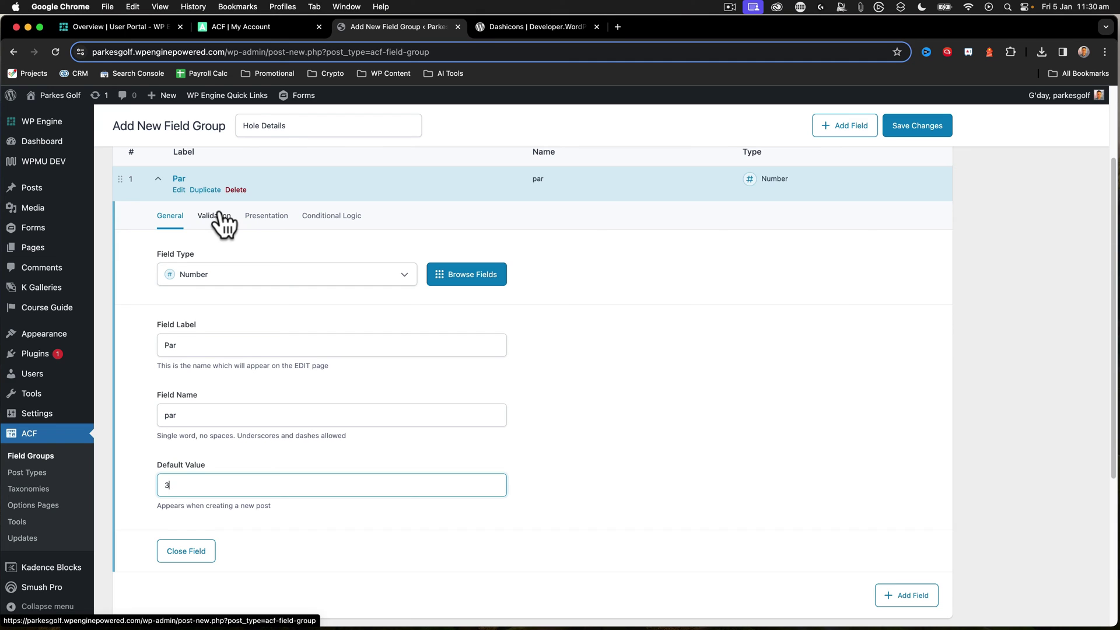
Change Par to a Radio Button field with choices 3, 4 and 5
click(215, 277)
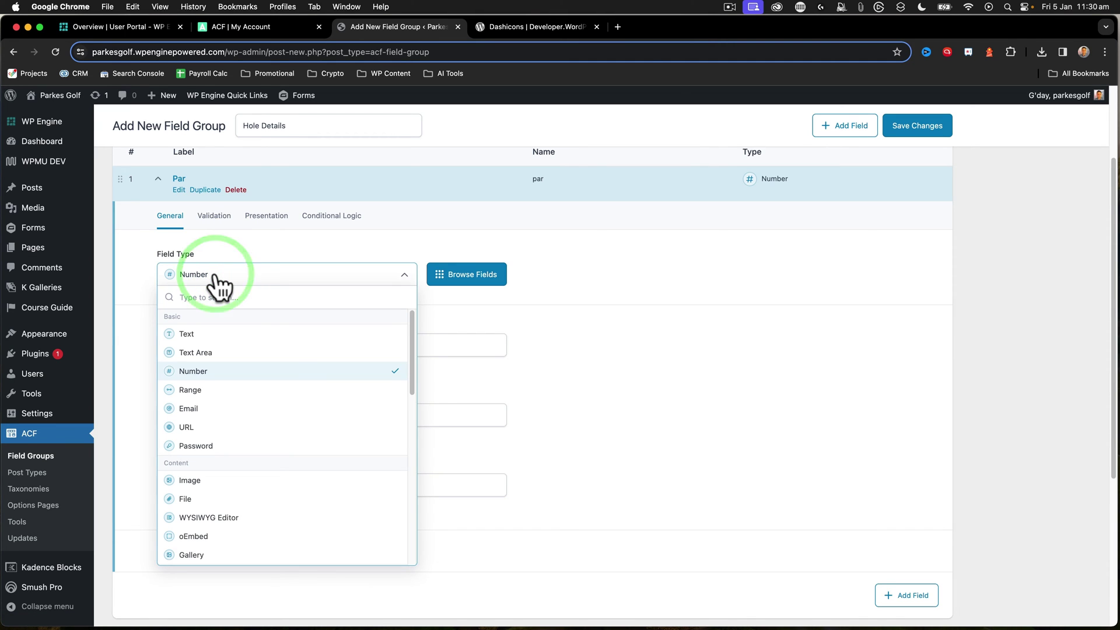
scroll(238, 358, down, 3)
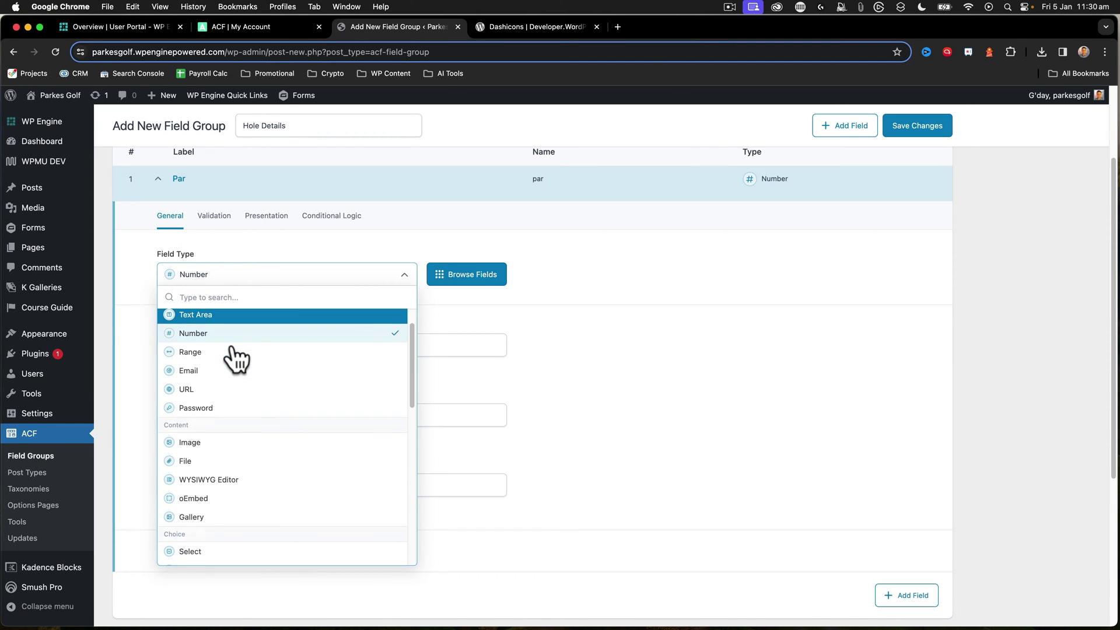
scroll(237, 356, down, 3)
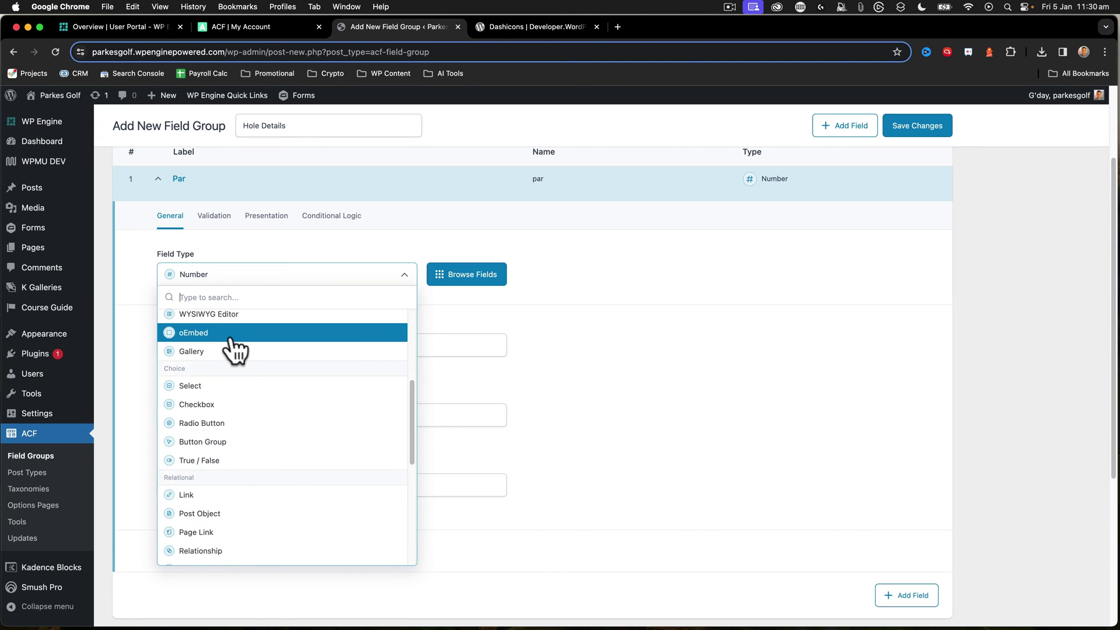
click(209, 423)
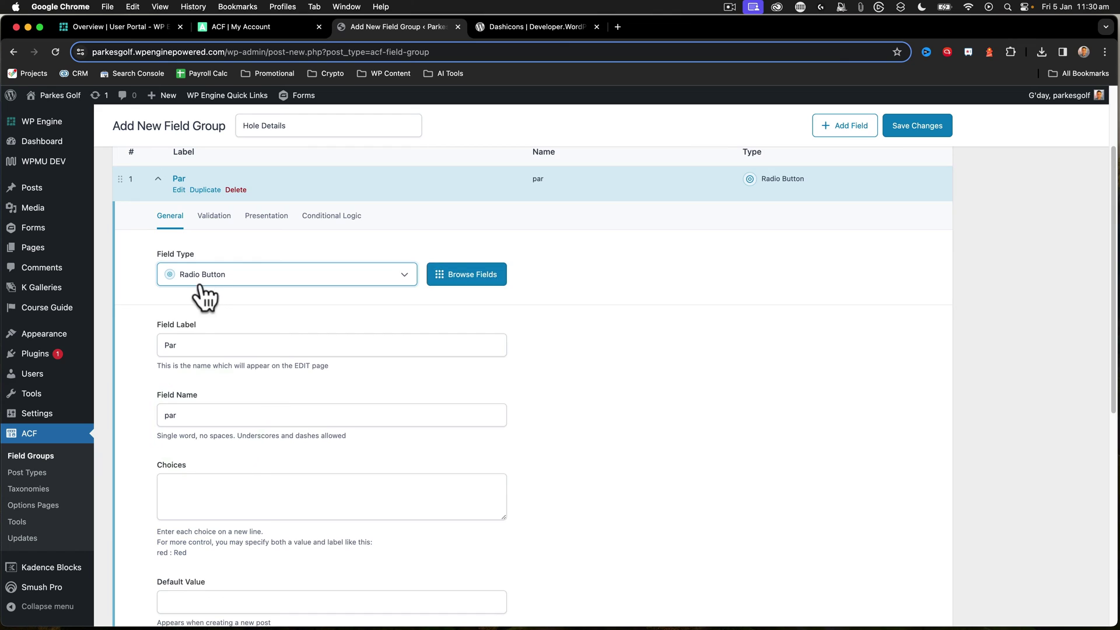
scroll(204, 298, down, 1)
click(180, 443)
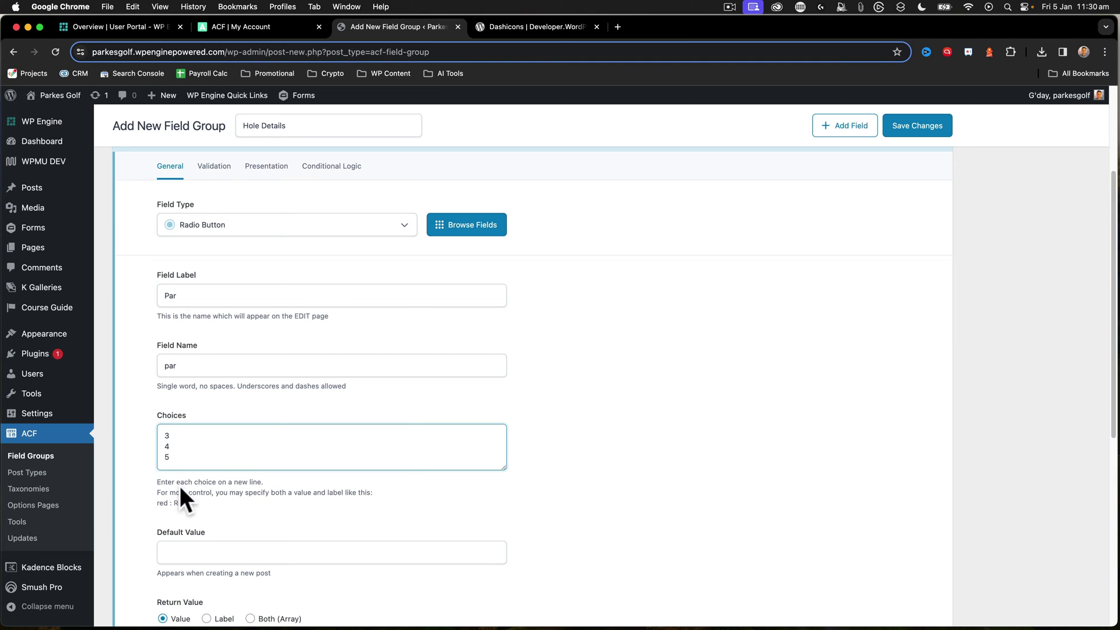
scroll(179, 485, down, 2)
click(172, 465)
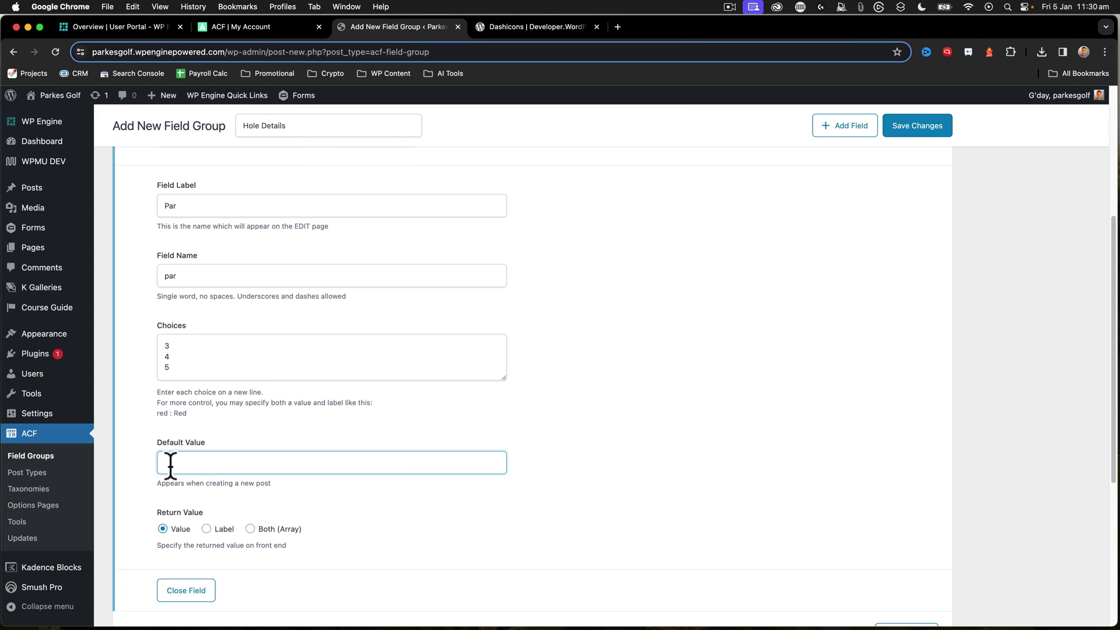
scroll(176, 462, down, 1)
scroll(600, 338, up, 6)
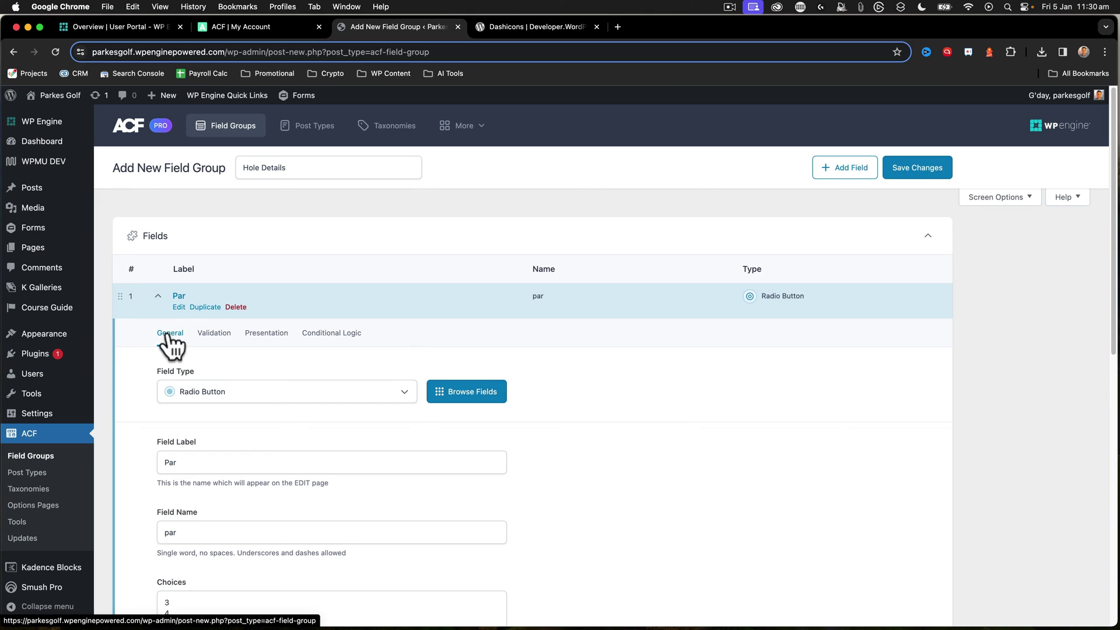
scroll(394, 350, down, 11)
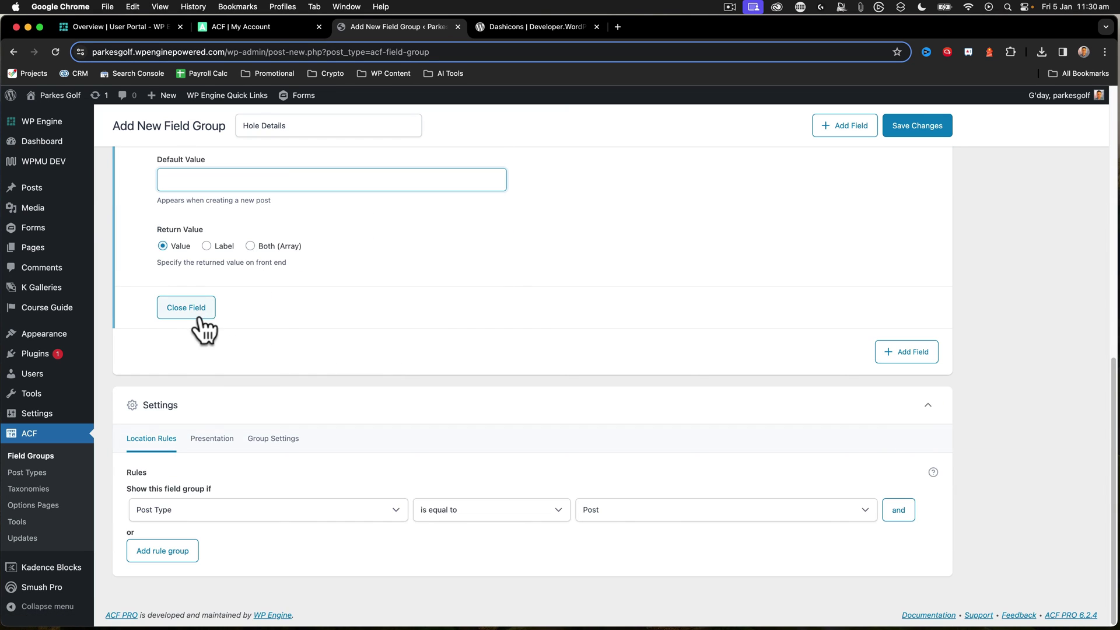
Add a second field, Flyover Video, as an oEmbed with embed size 1280×720
click(886, 353)
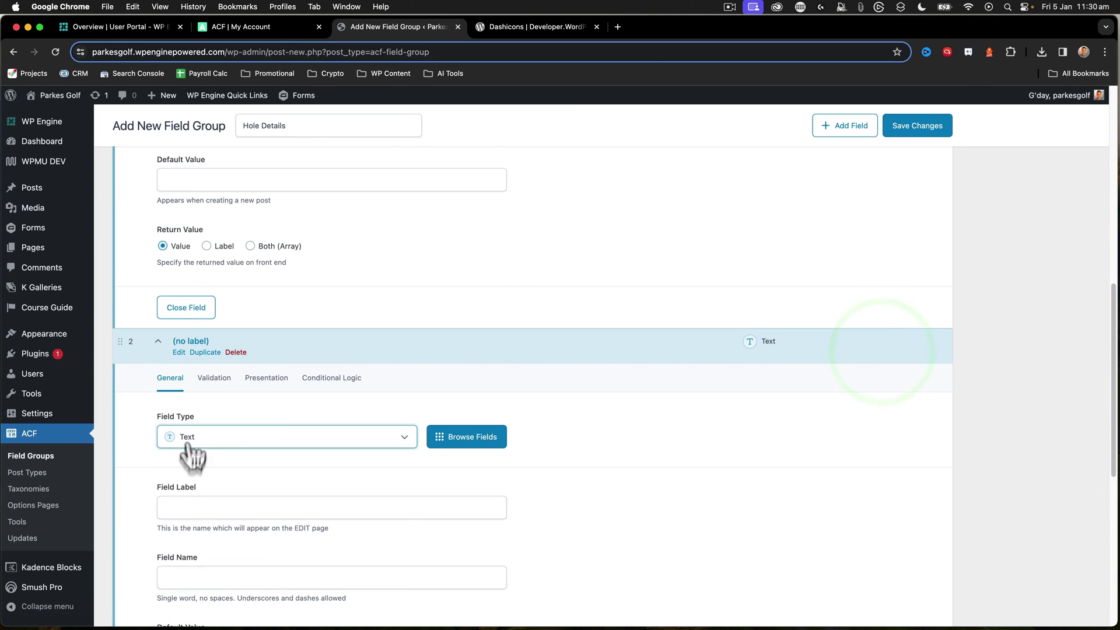
click(184, 509)
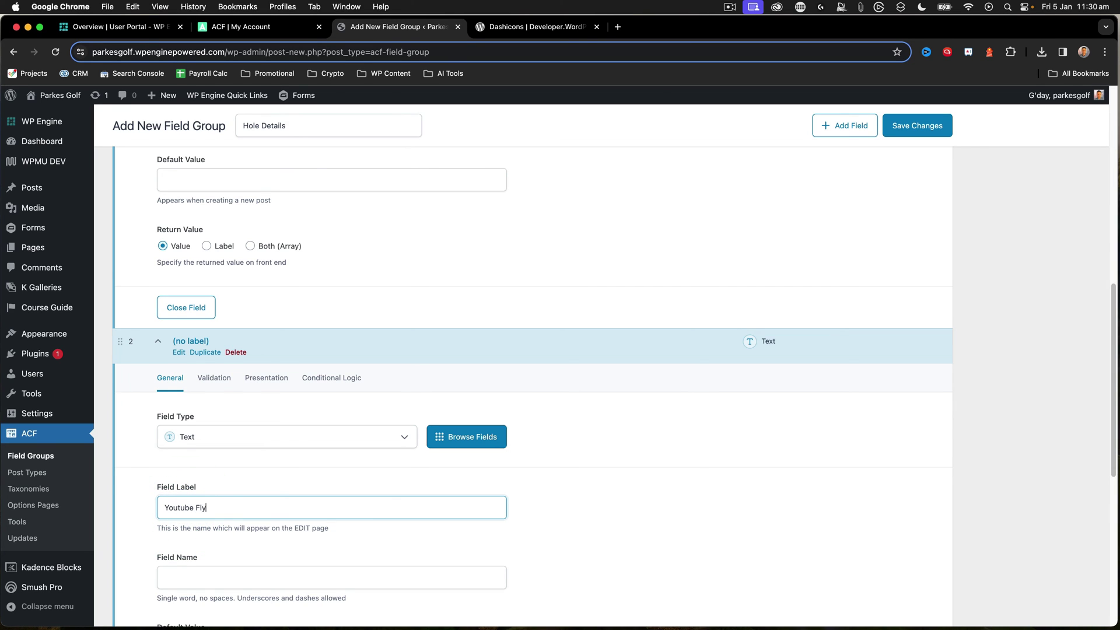
drag(249, 505, 135, 505)
text(Flyover Video)
click(194, 441)
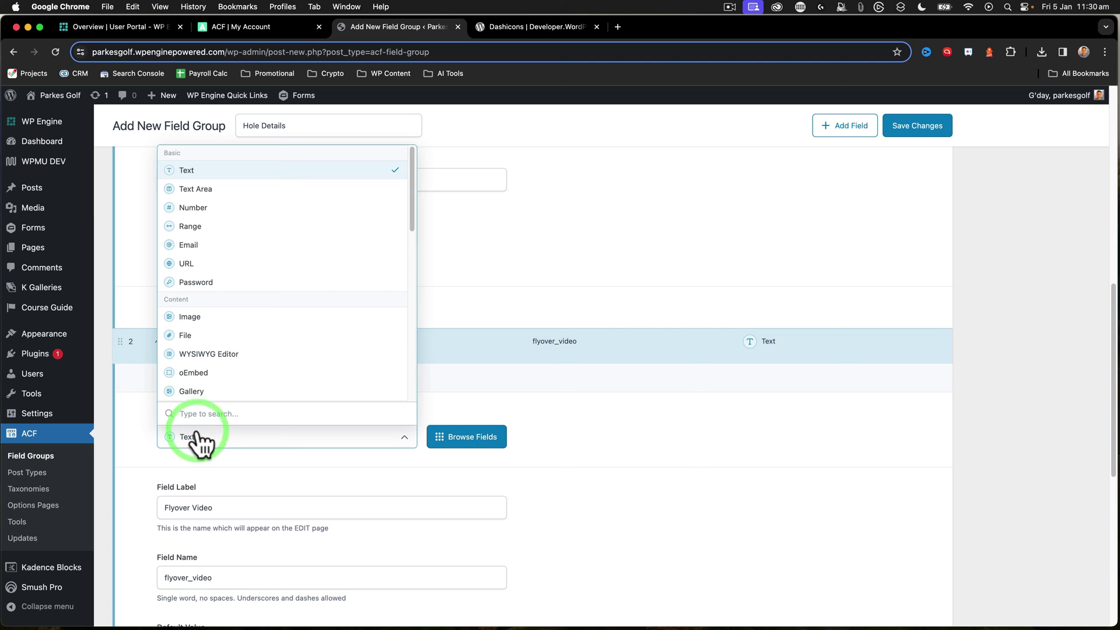
click(207, 373)
scroll(254, 439, down, 5)
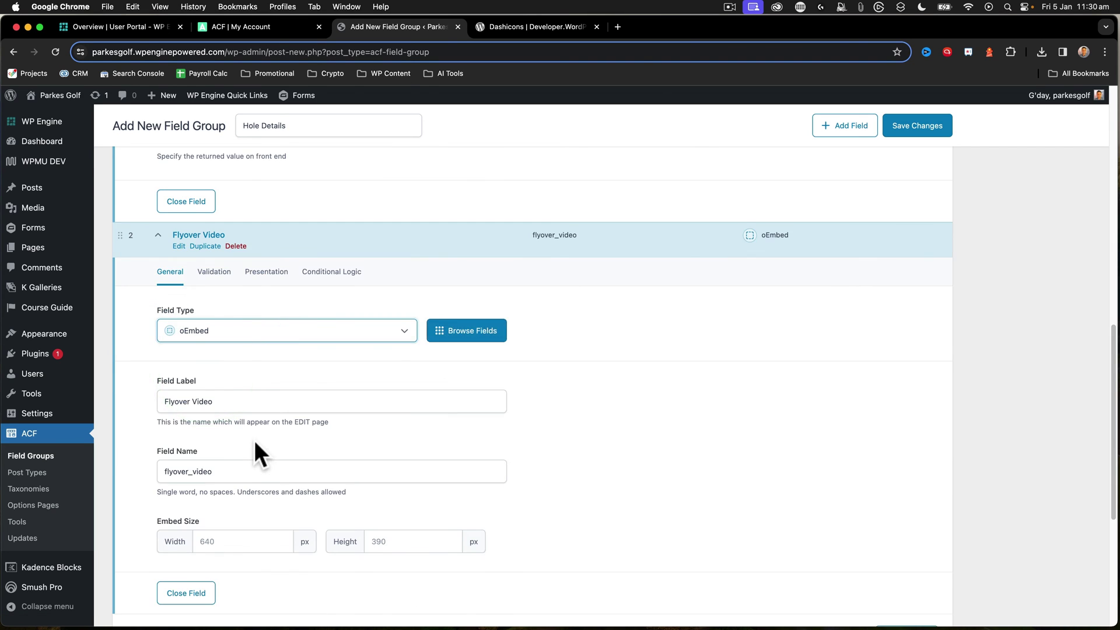
click(220, 445)
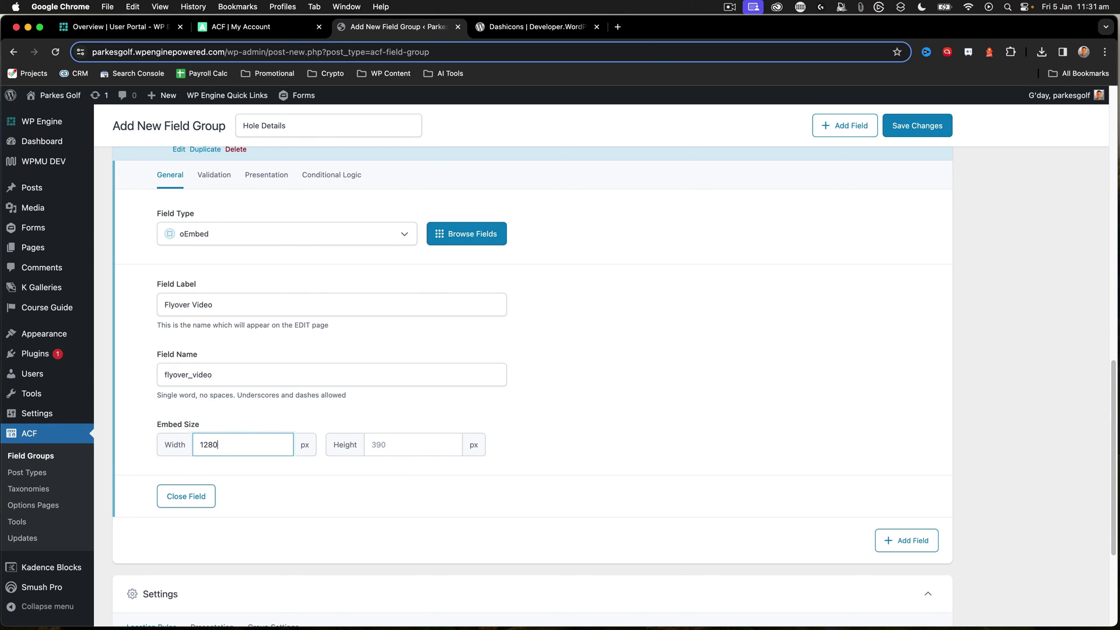
key(Tab)
text(7)
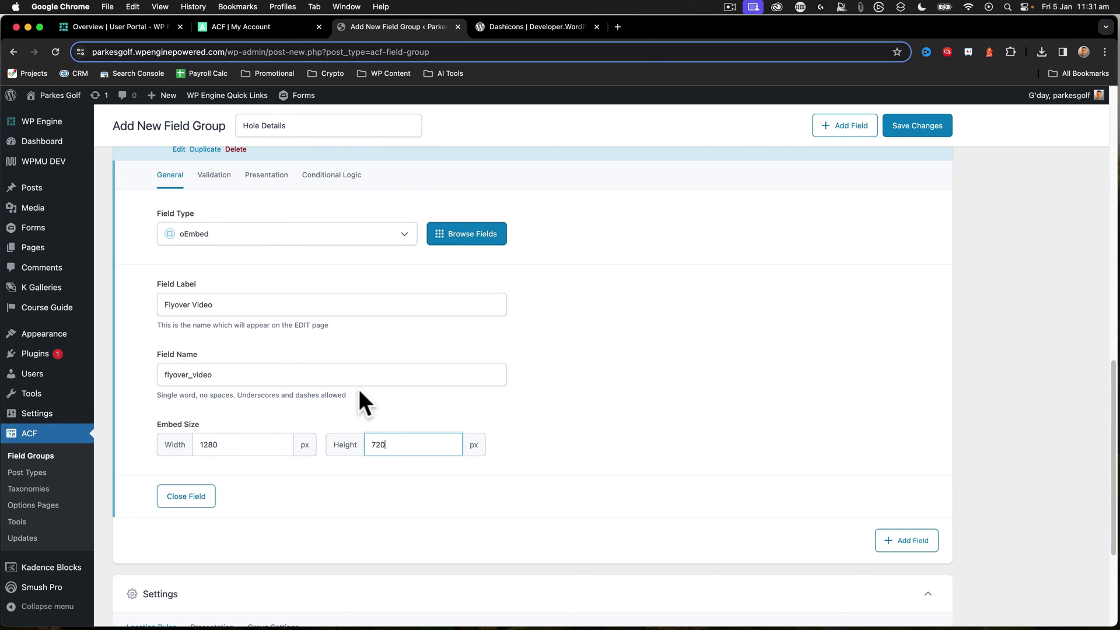
Give Flyover Video the instructions 'Please add youtube link for video flyover.'
scroll(359, 389, up, 3)
click(267, 285)
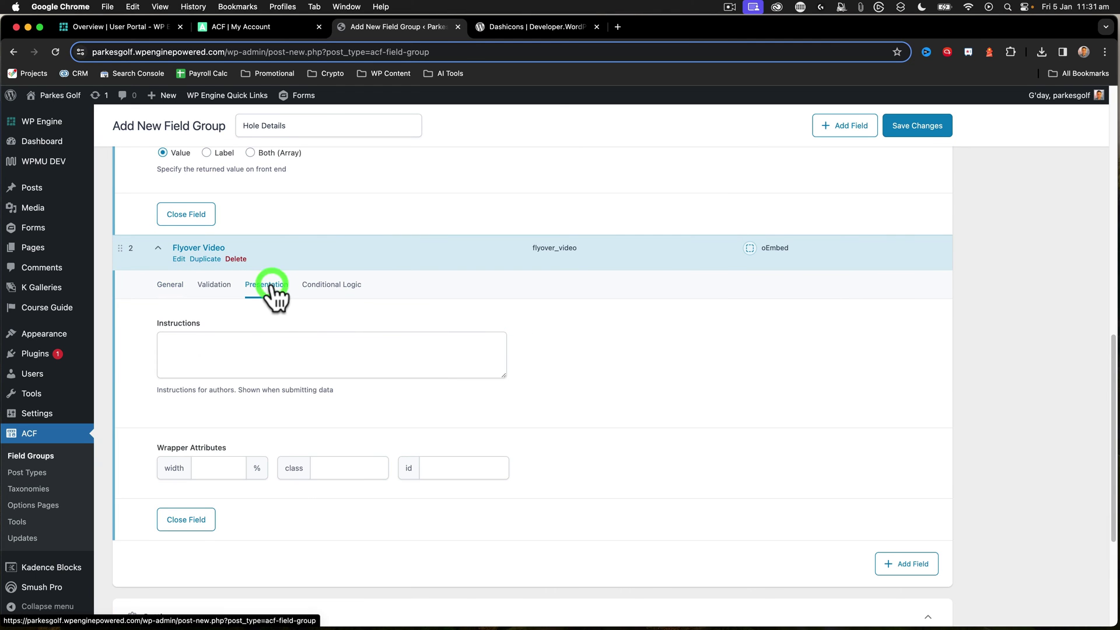
click(195, 343)
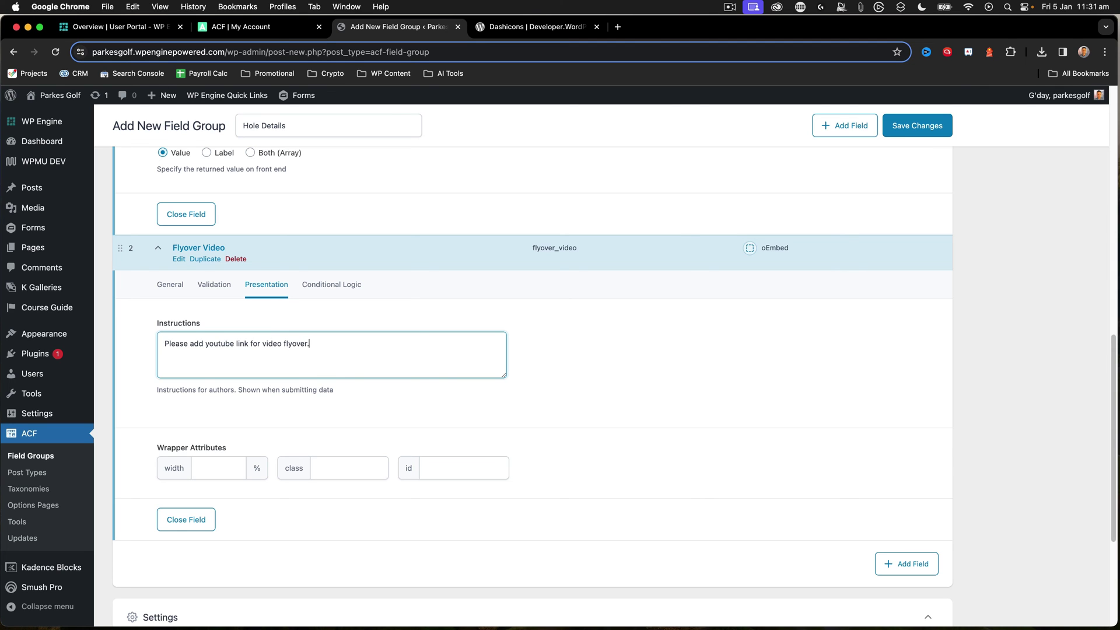
click(215, 286)
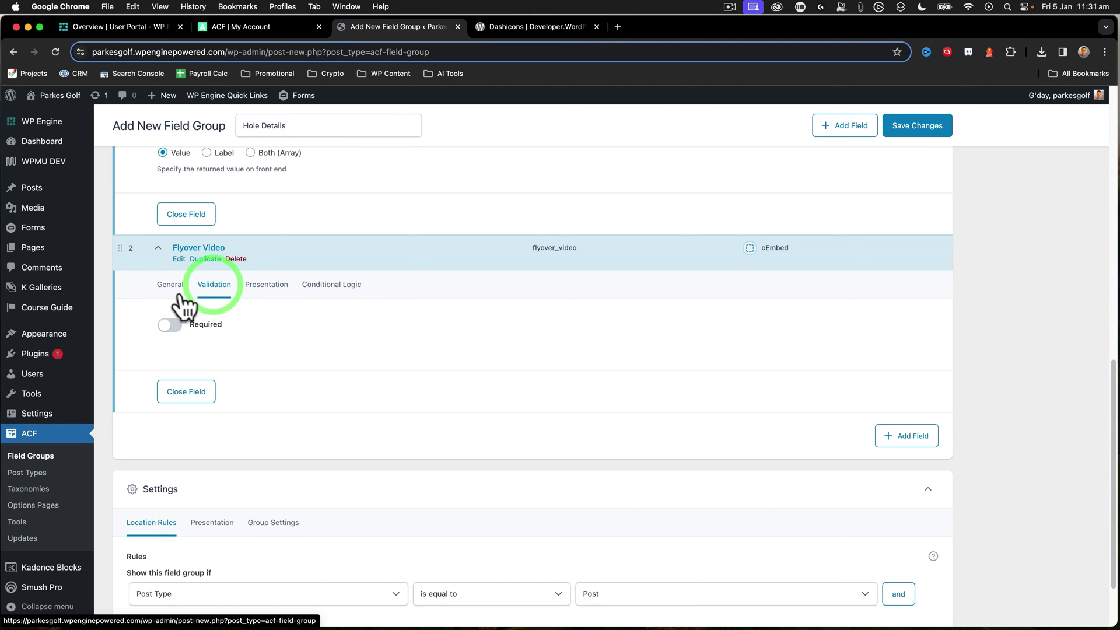
click(170, 286)
click(213, 286)
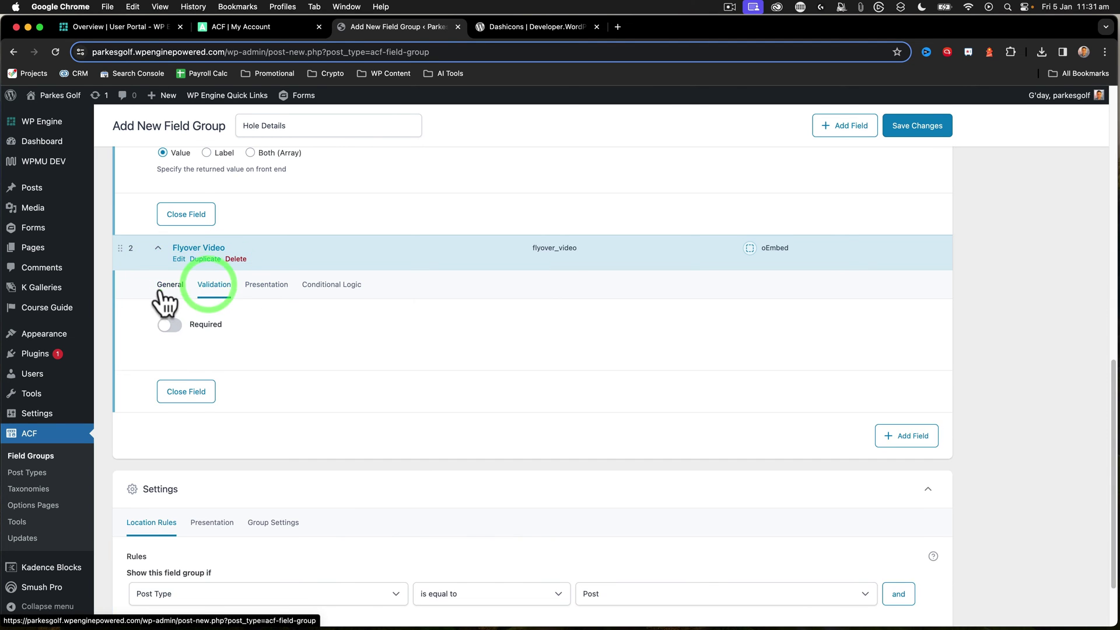
click(166, 286)
click(157, 247)
scroll(152, 274, up, 10)
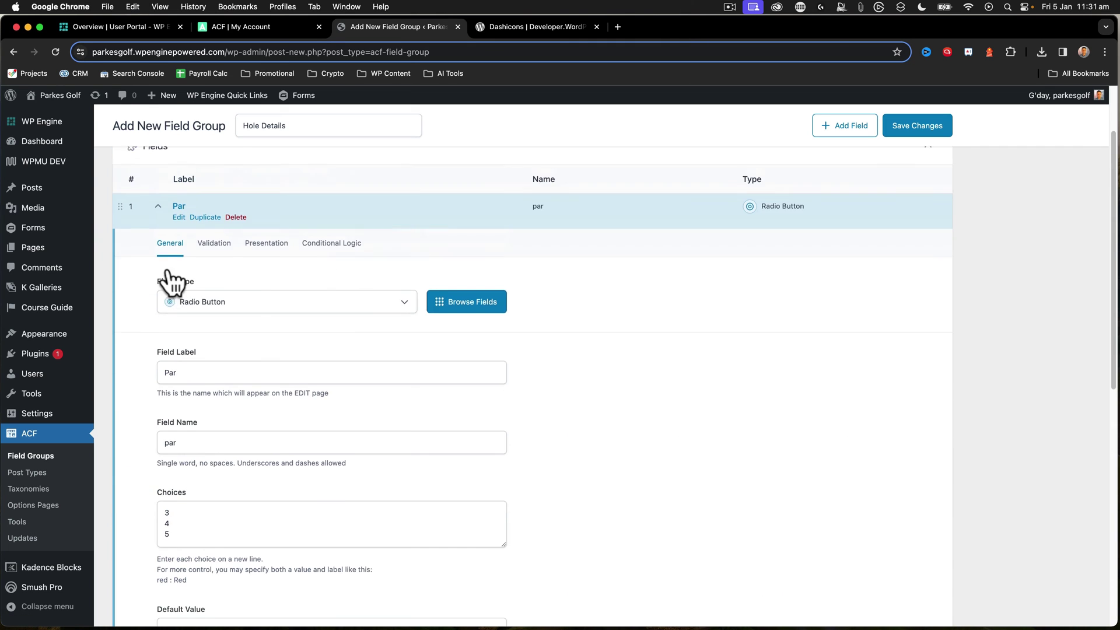
Collapse Par, add a third field and make it an Image field
click(158, 285)
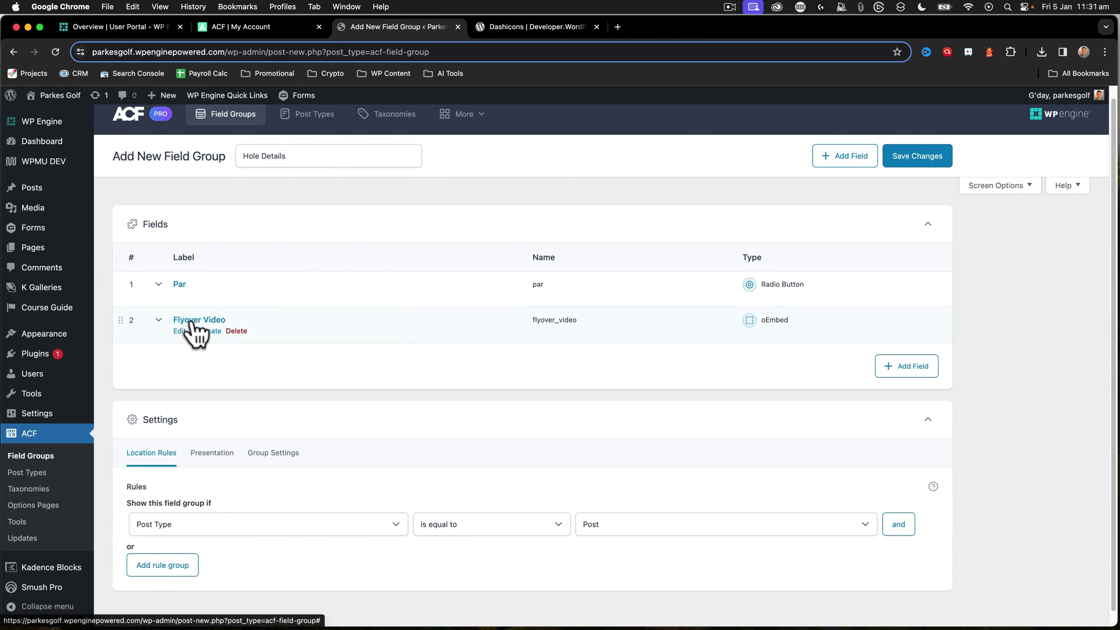
click(912, 366)
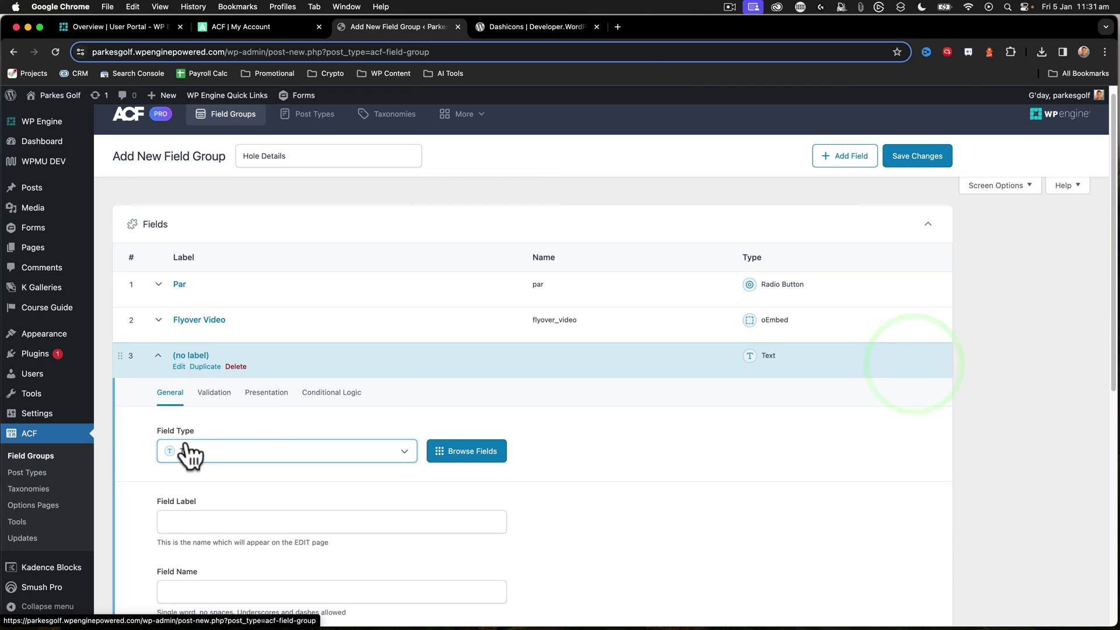
scroll(187, 452, down, 5)
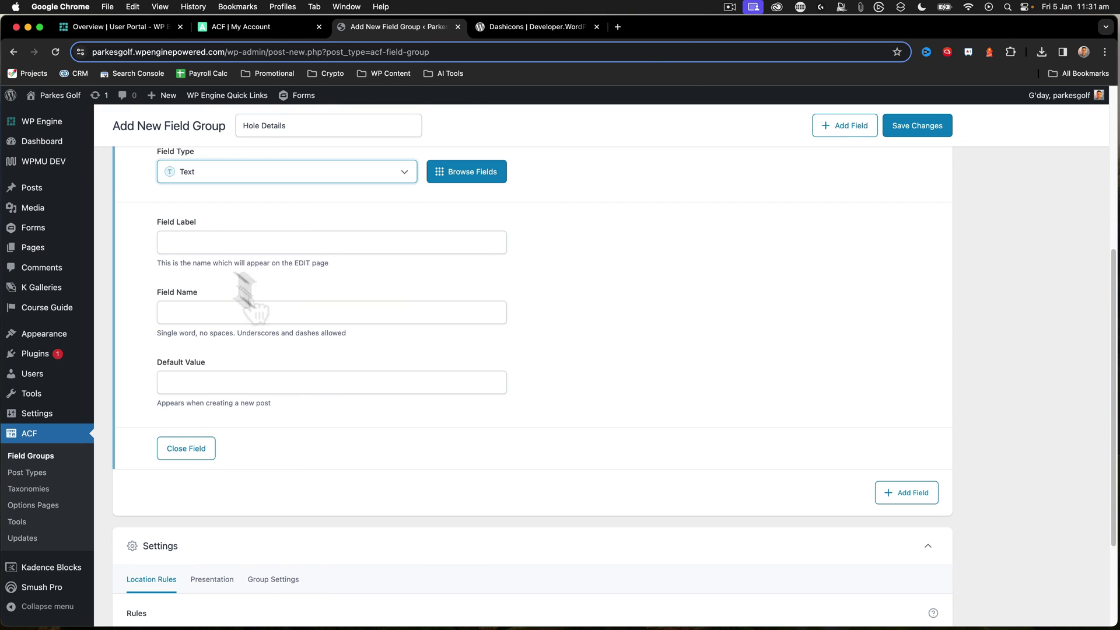
scroll(245, 288, up, 3)
click(204, 357)
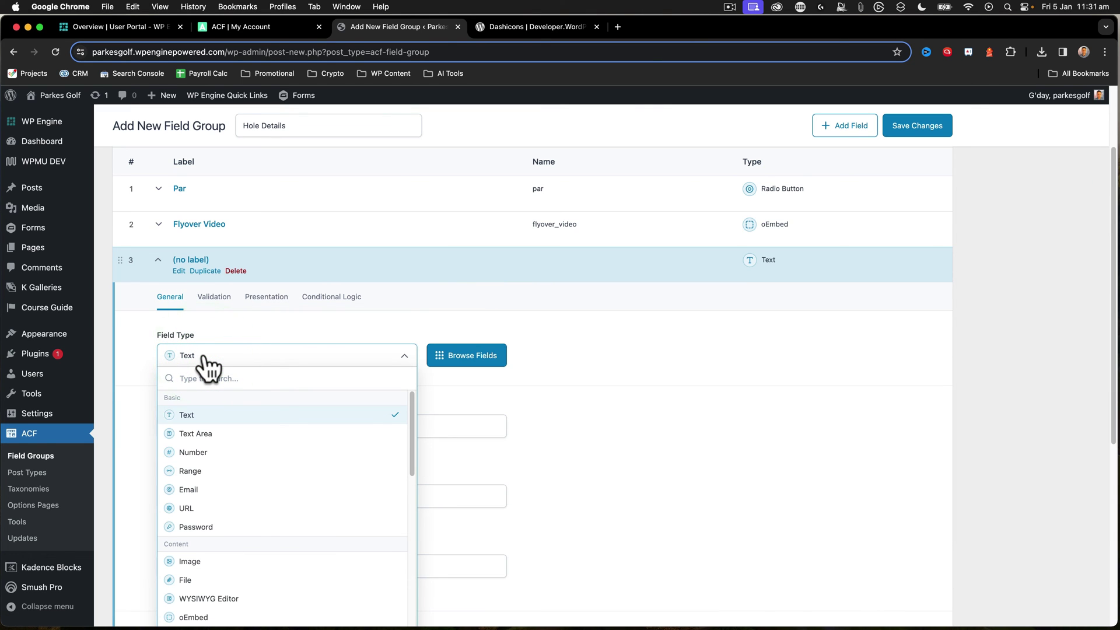
scroll(205, 359, down, 2)
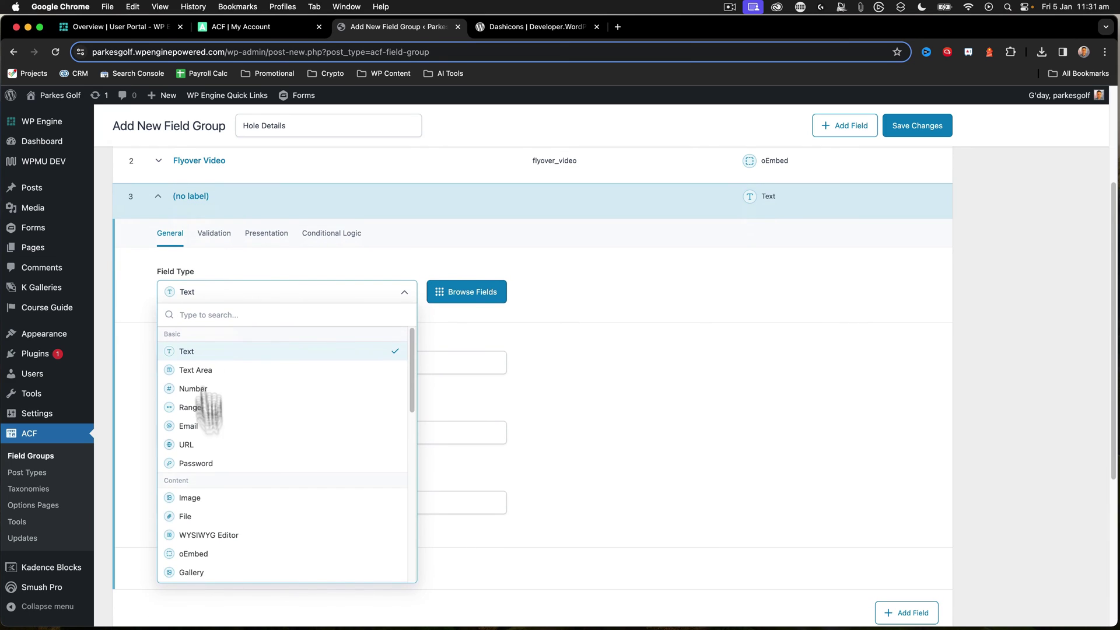
click(192, 498)
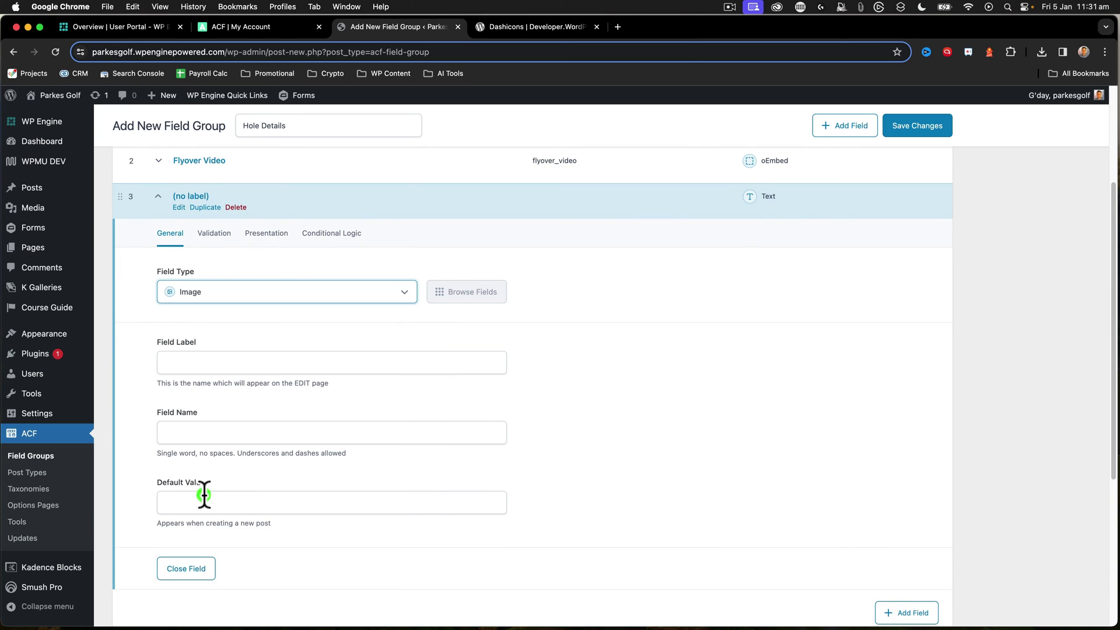
Label the third field Sponsor Logo so its name becomes sponsor_logo
click(190, 364)
text(Sponsor Logo)
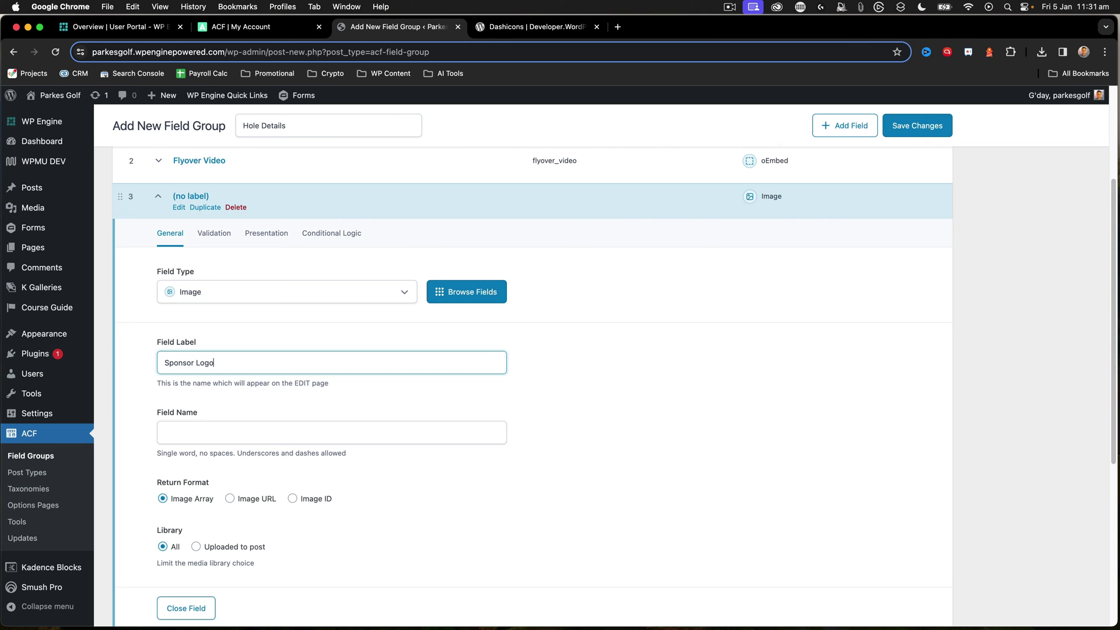
key(Tab)
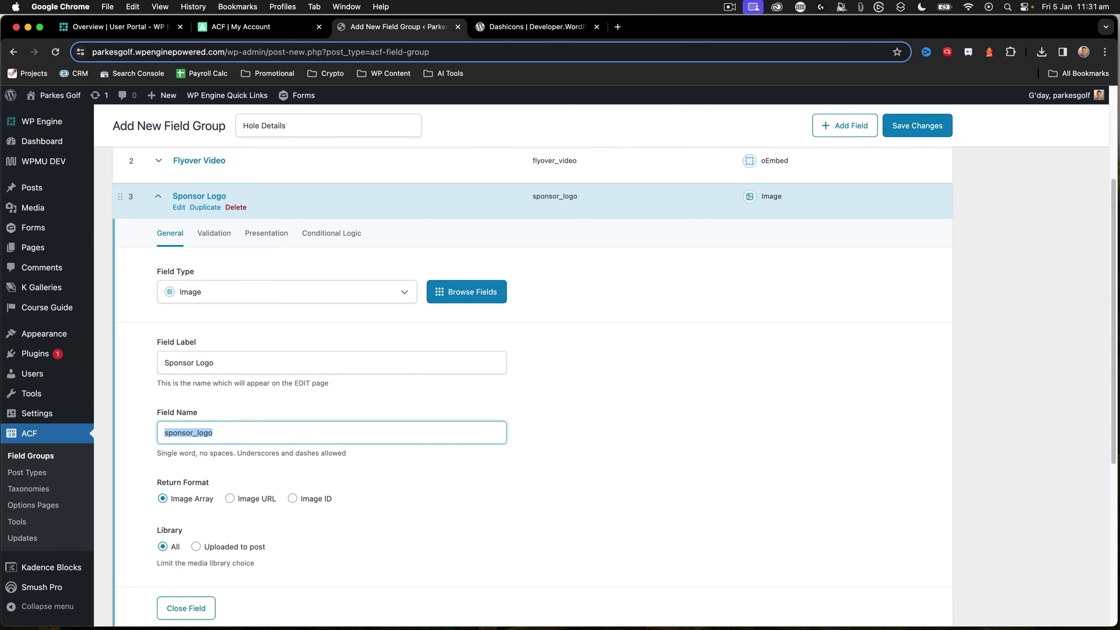
scroll(222, 420, down, 4)
scroll(790, 407, up, 4)
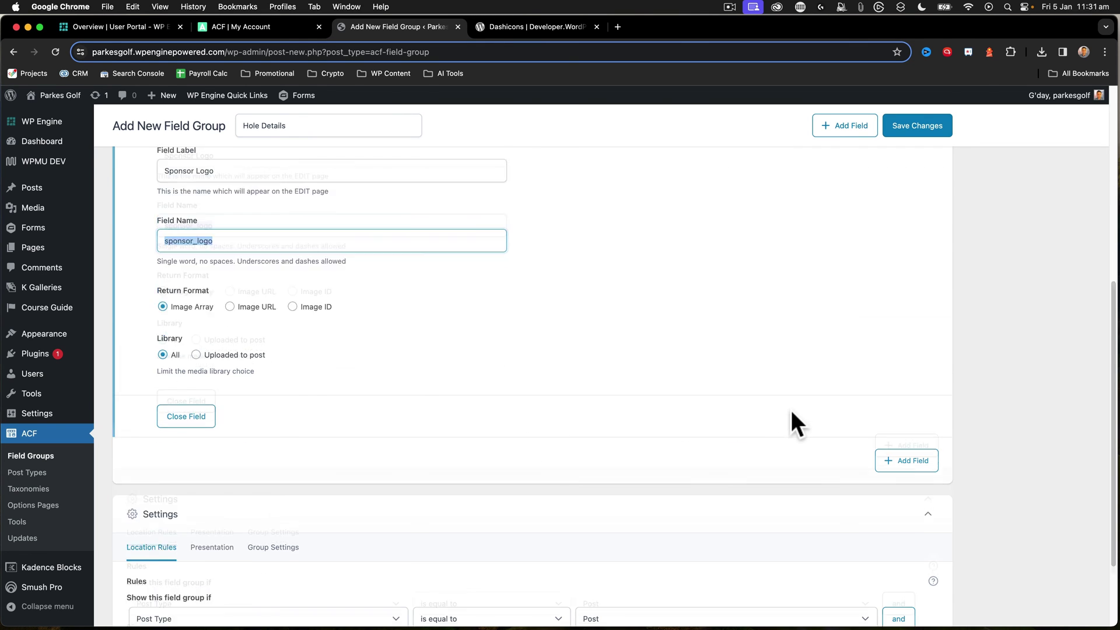
click(155, 213)
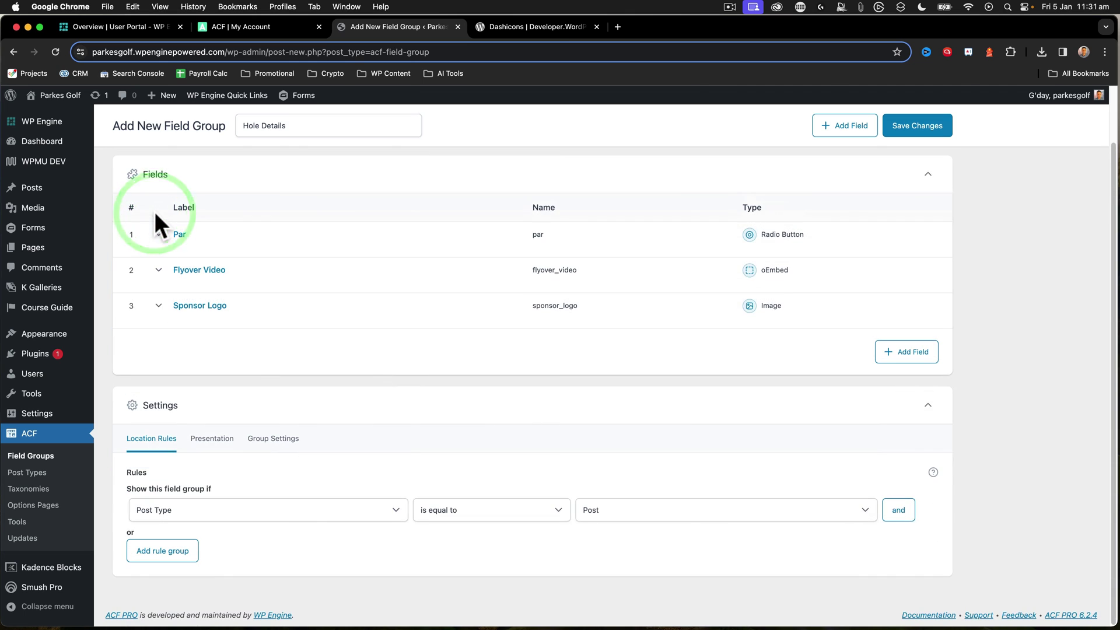
Add a fourth field, Tee Box Sign (tee_box_sign), of type Image
click(916, 352)
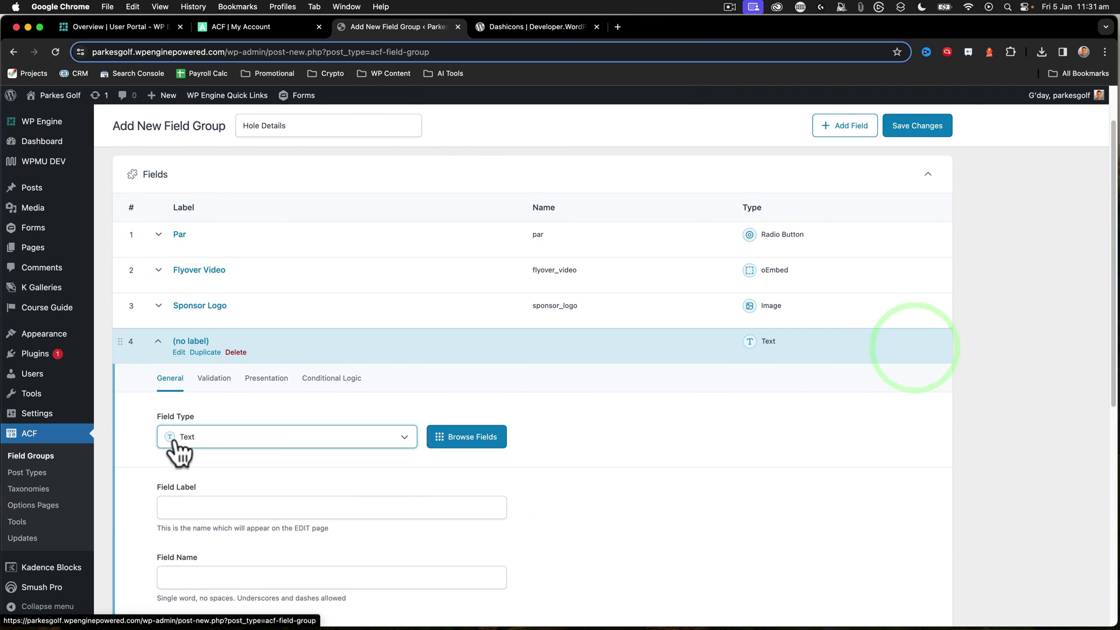
click(180, 469)
text(Tee Box Sign)
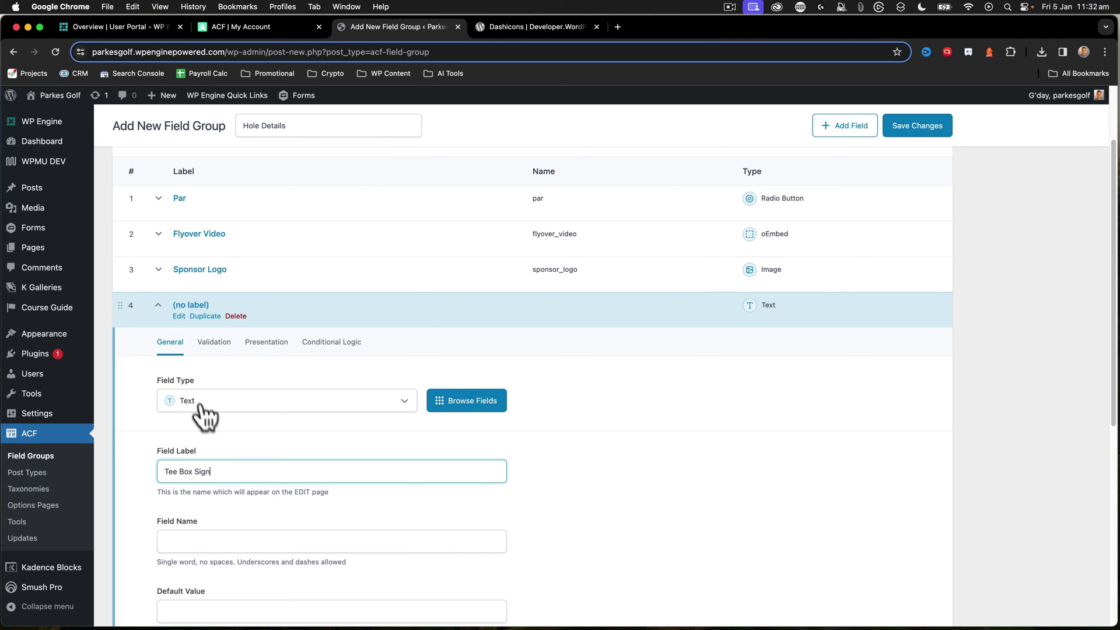
click(197, 401)
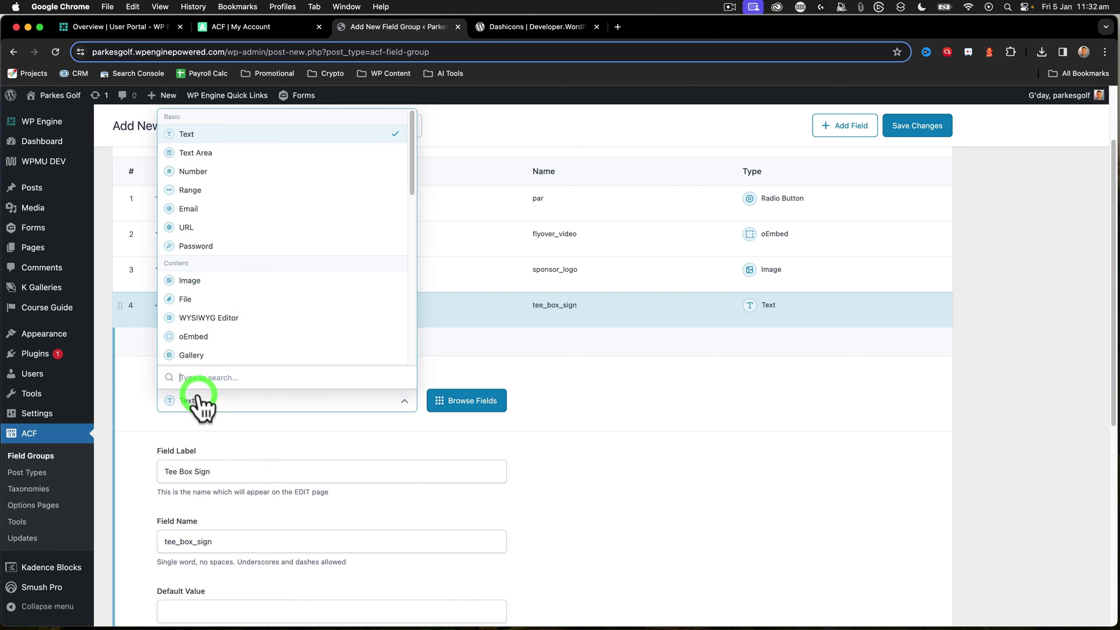
click(207, 295)
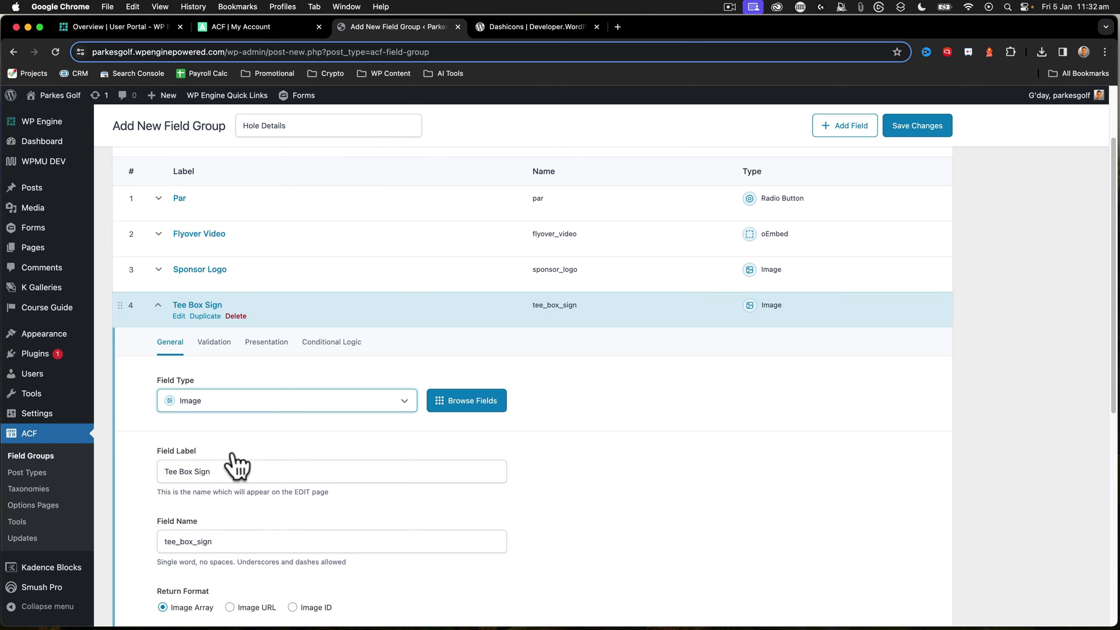
Add a blank fifth field to the Hole Details group
scroll(232, 467, down, 5)
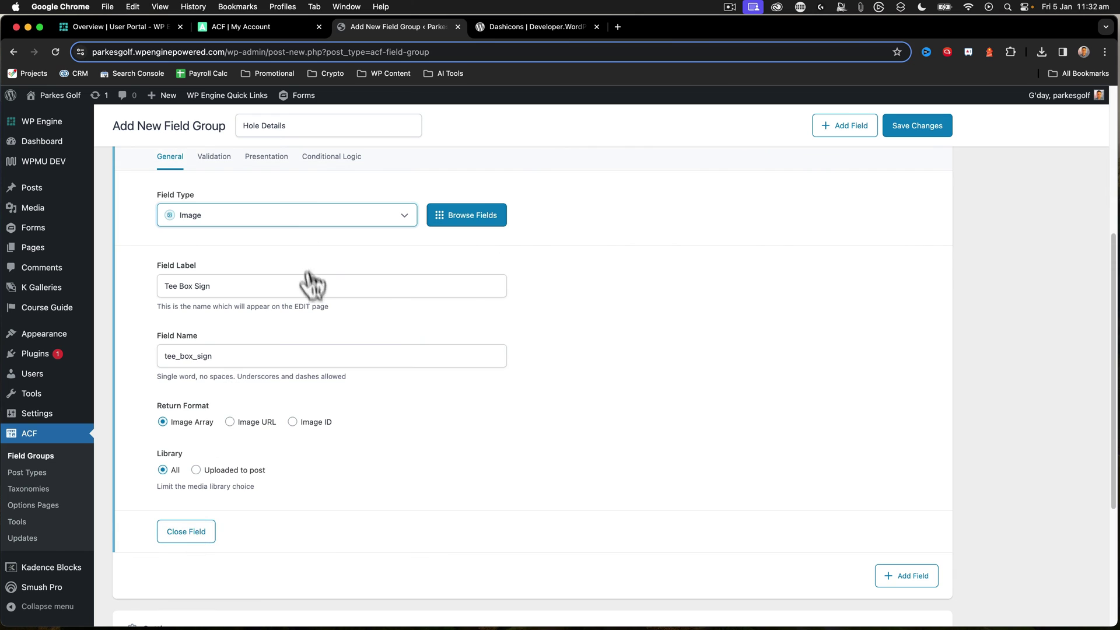
scroll(309, 279, up, 5)
scroll(671, 393, down, 6)
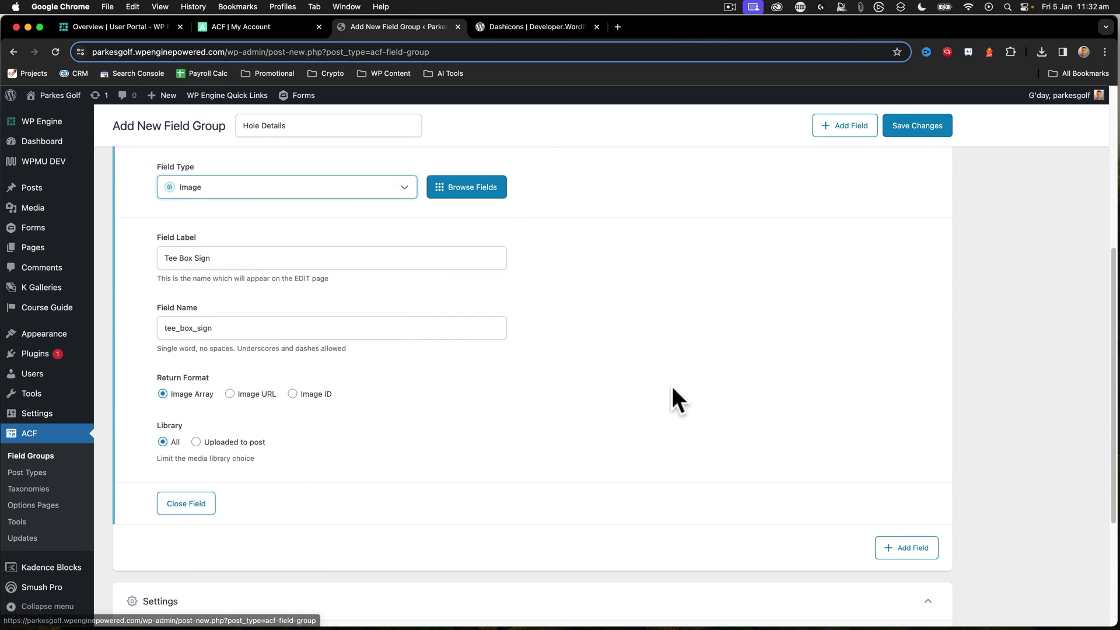
click(898, 546)
scroll(212, 388, down, 5)
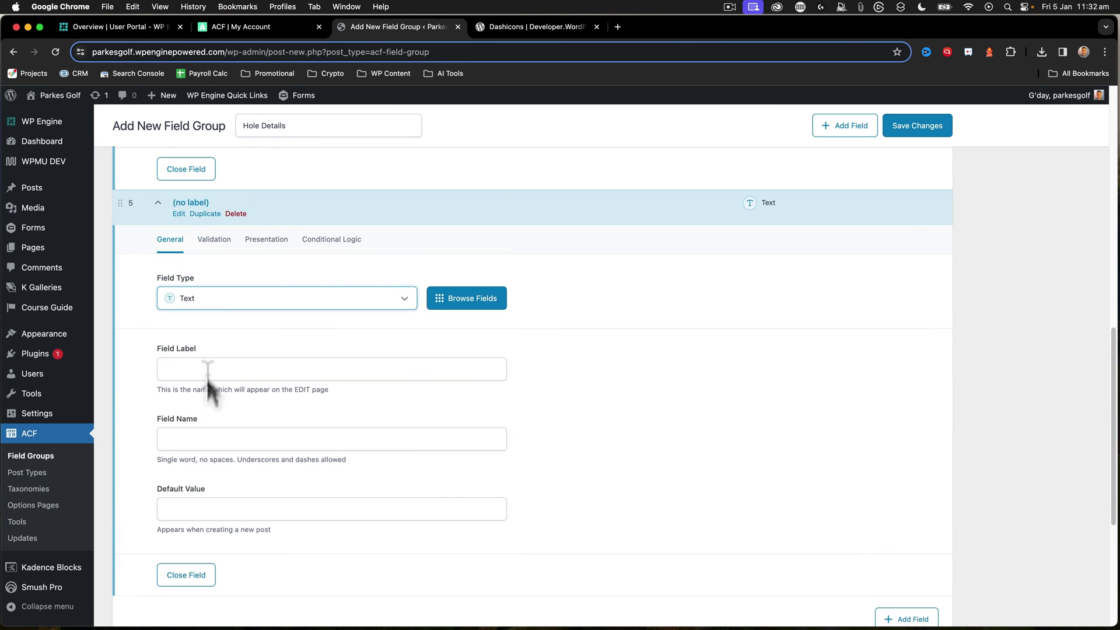
scroll(205, 358, up, 10)
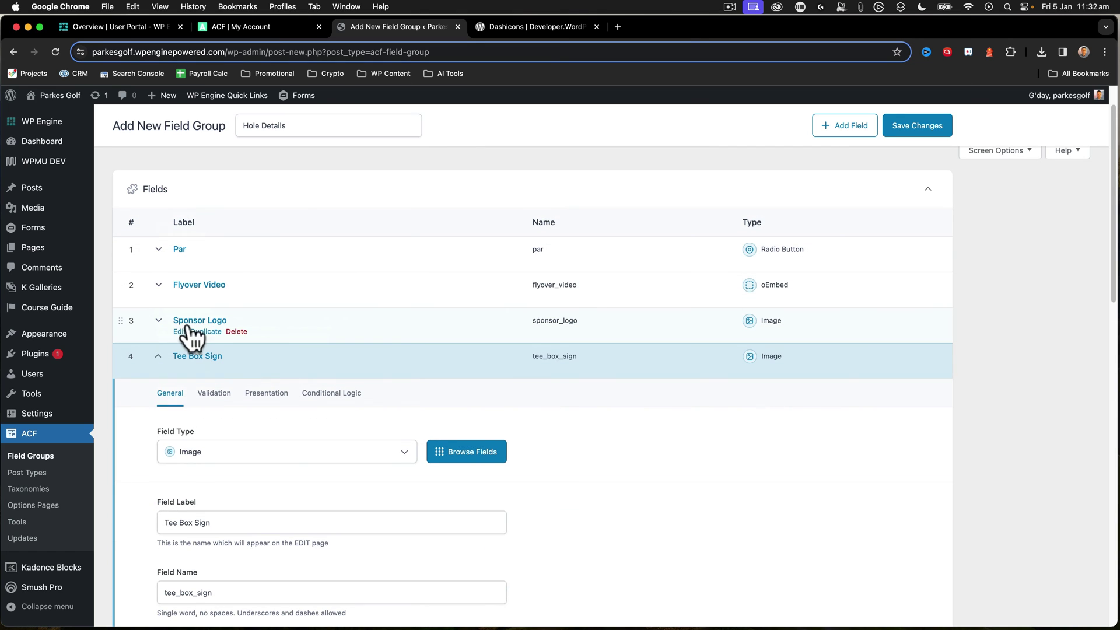
Turn field 5 into a Gallery field labelled 'Photos' with name photos, then collapse it
click(158, 356)
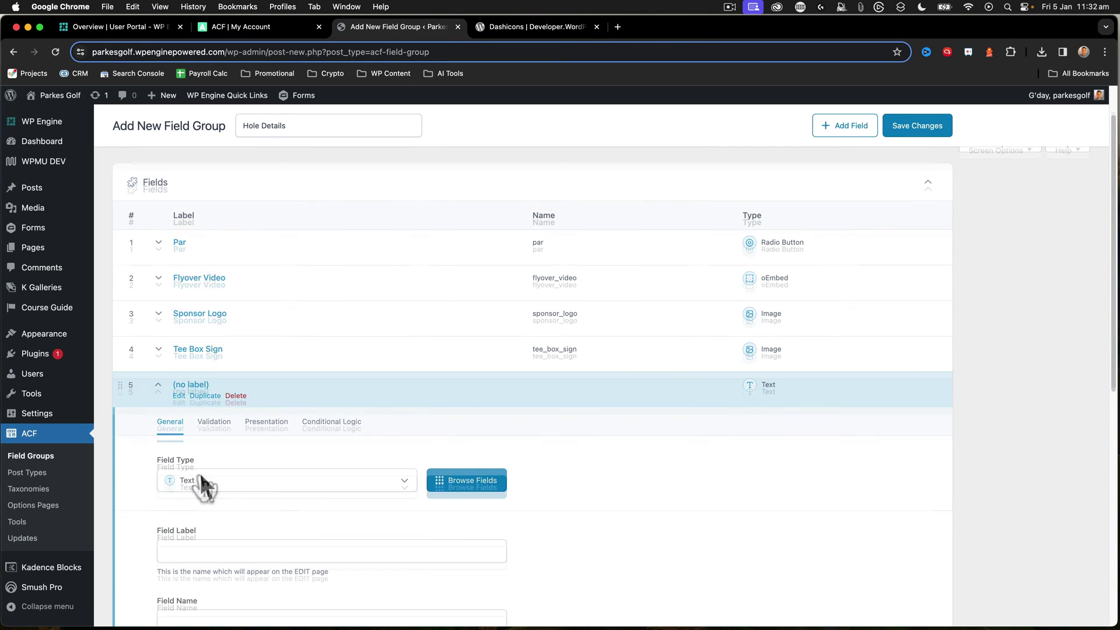
click(200, 486)
click(214, 421)
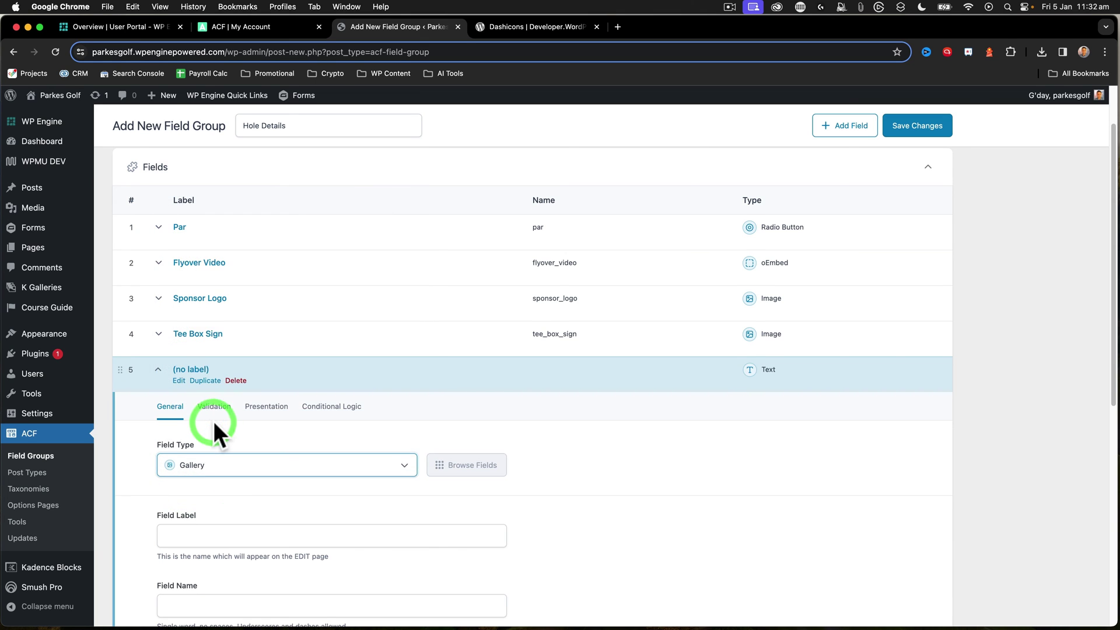
scroll(212, 418, down, 5)
click(177, 395)
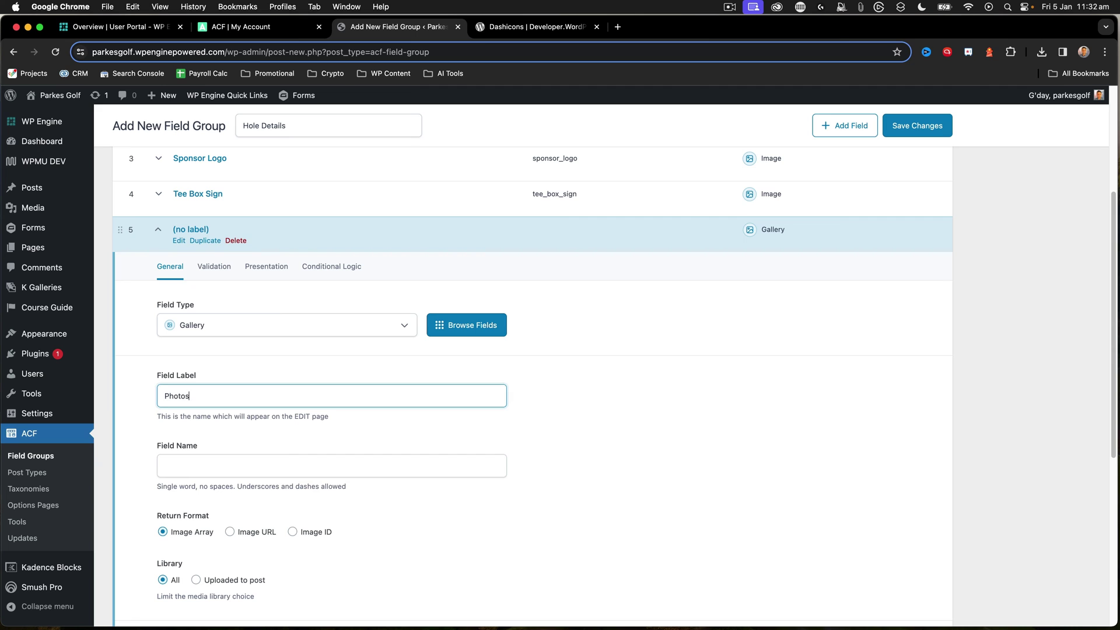
key(Tab)
scroll(216, 421, down, 10)
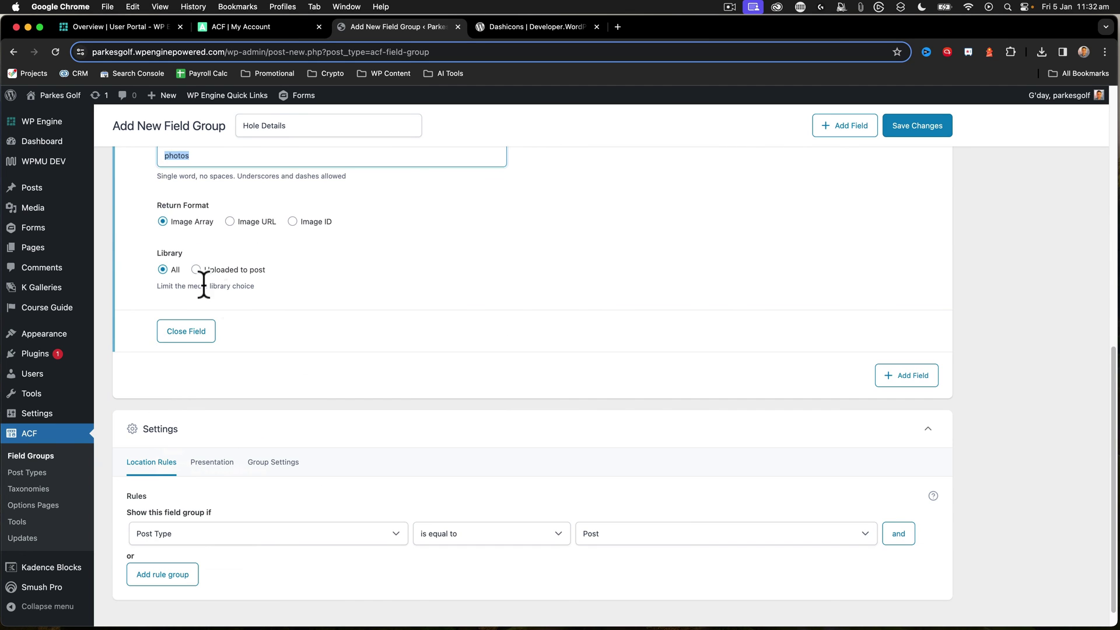
scroll(205, 288, up, 9)
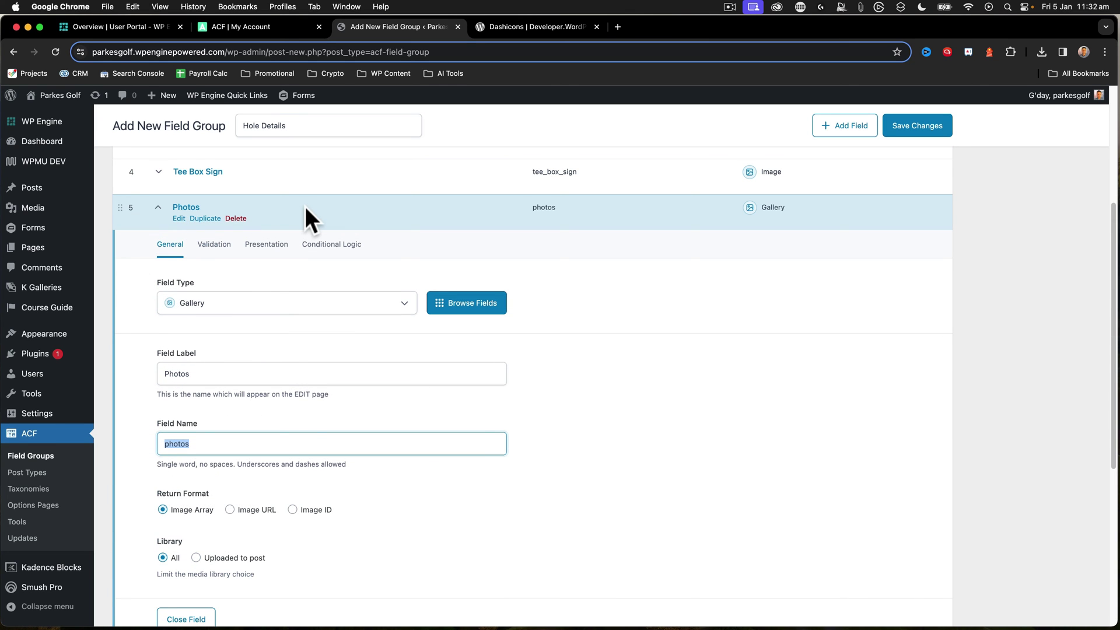
click(162, 208)
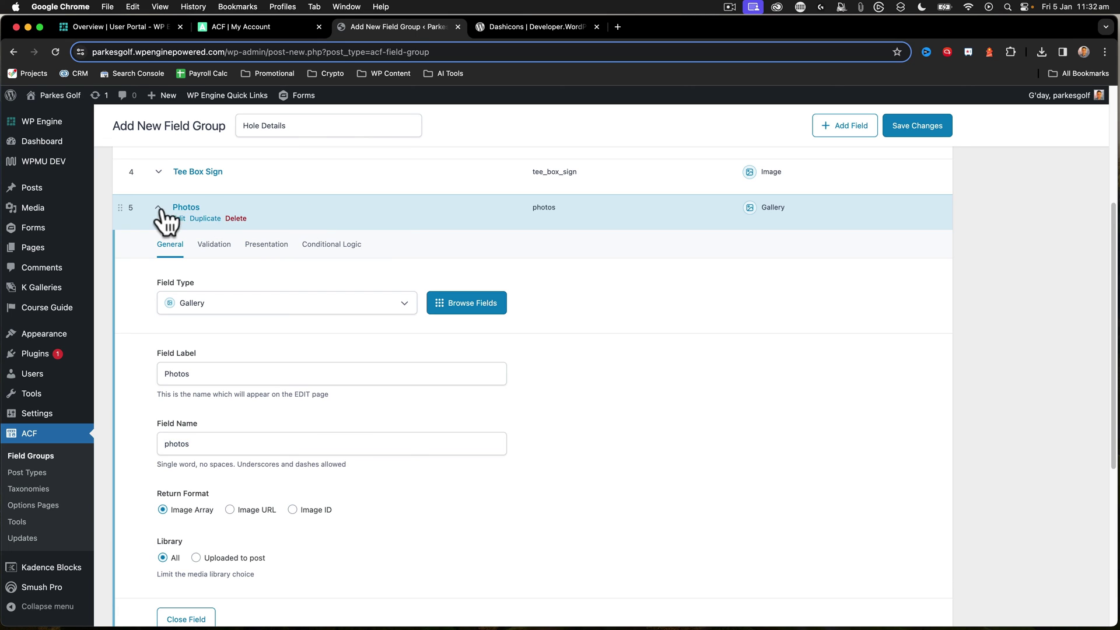
scroll(325, 275, up, 2)
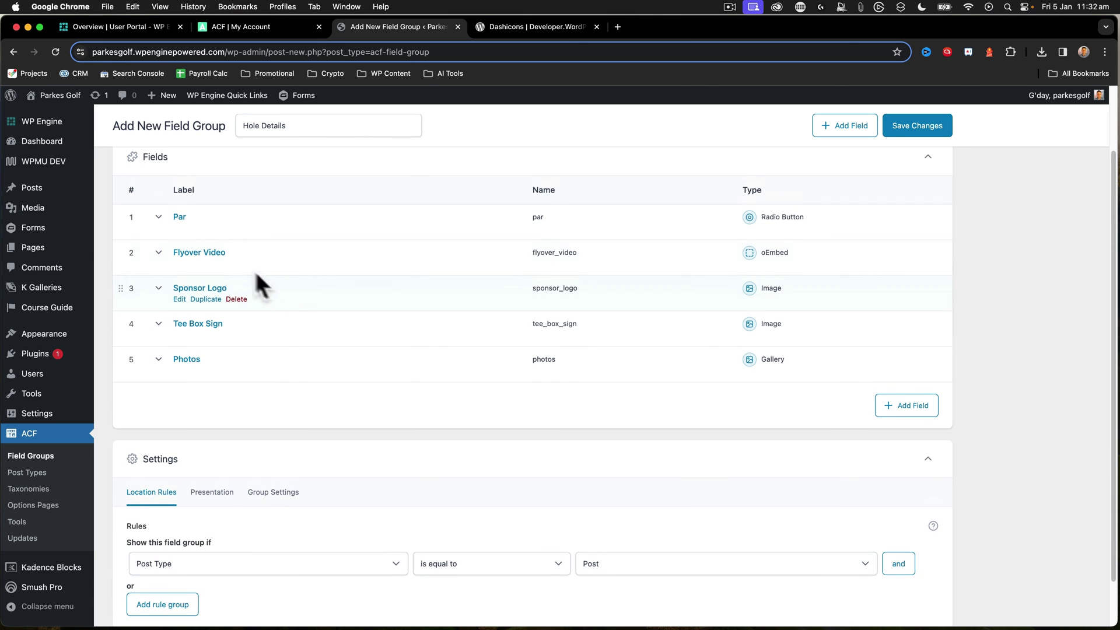
Add a sixth field and set its Field Type to Group from the Layout section
click(907, 405)
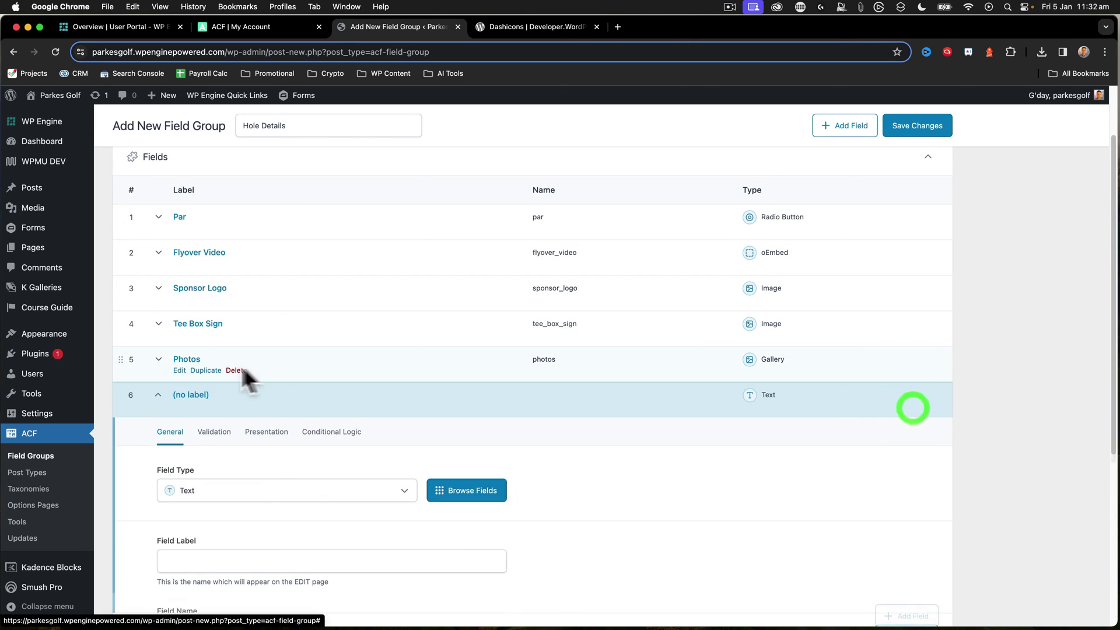
scroll(245, 379, down, 3)
click(208, 332)
scroll(277, 439, down, 2)
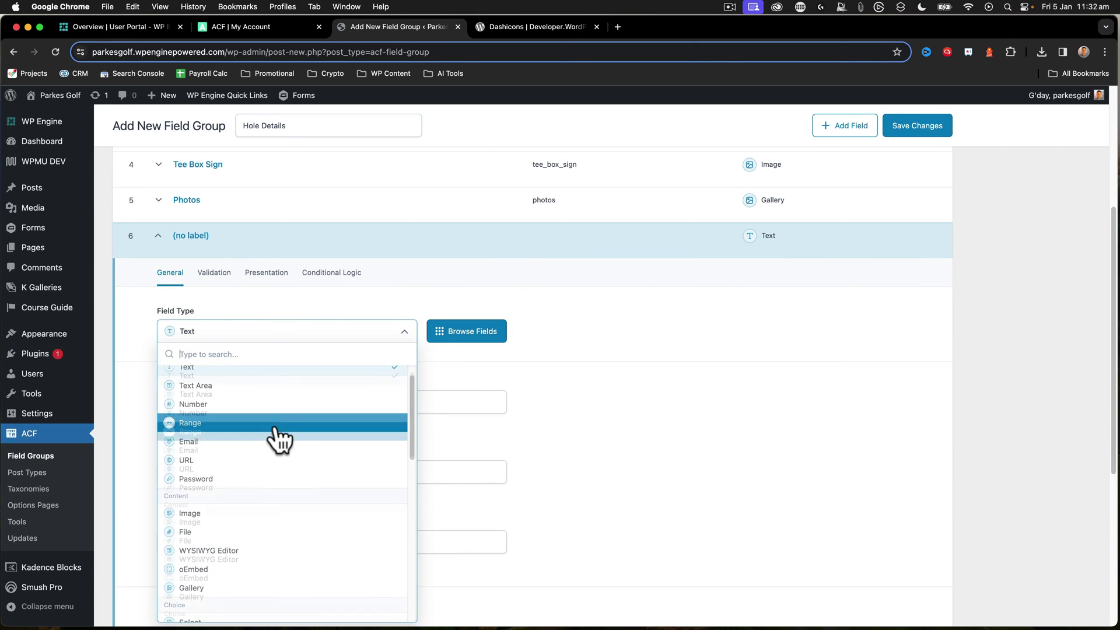
scroll(280, 437, down, 6)
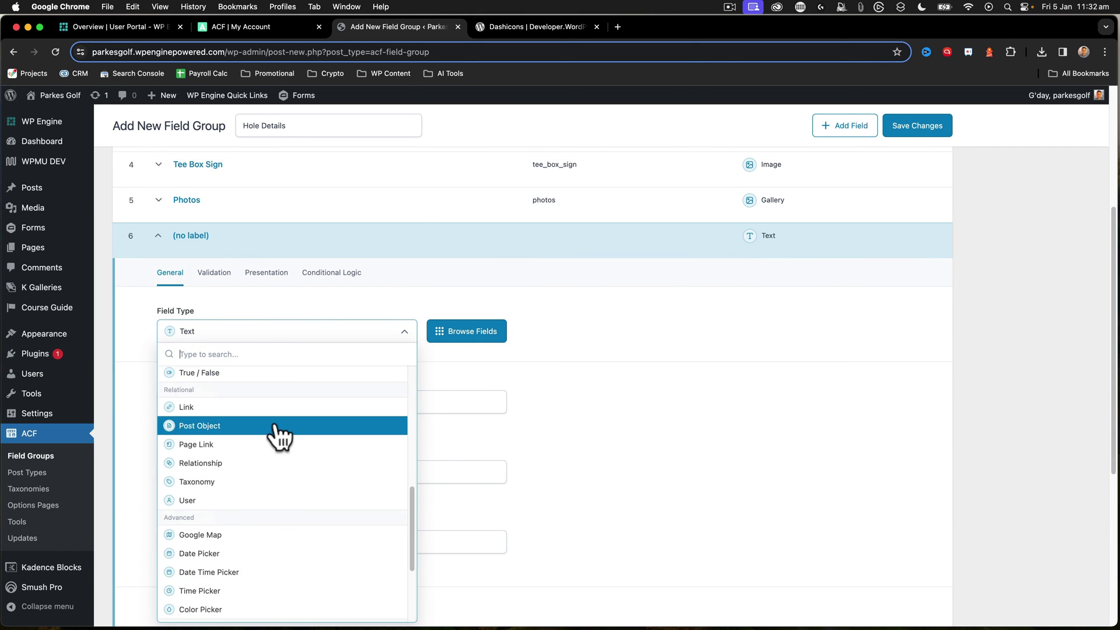
scroll(280, 437, down, 3)
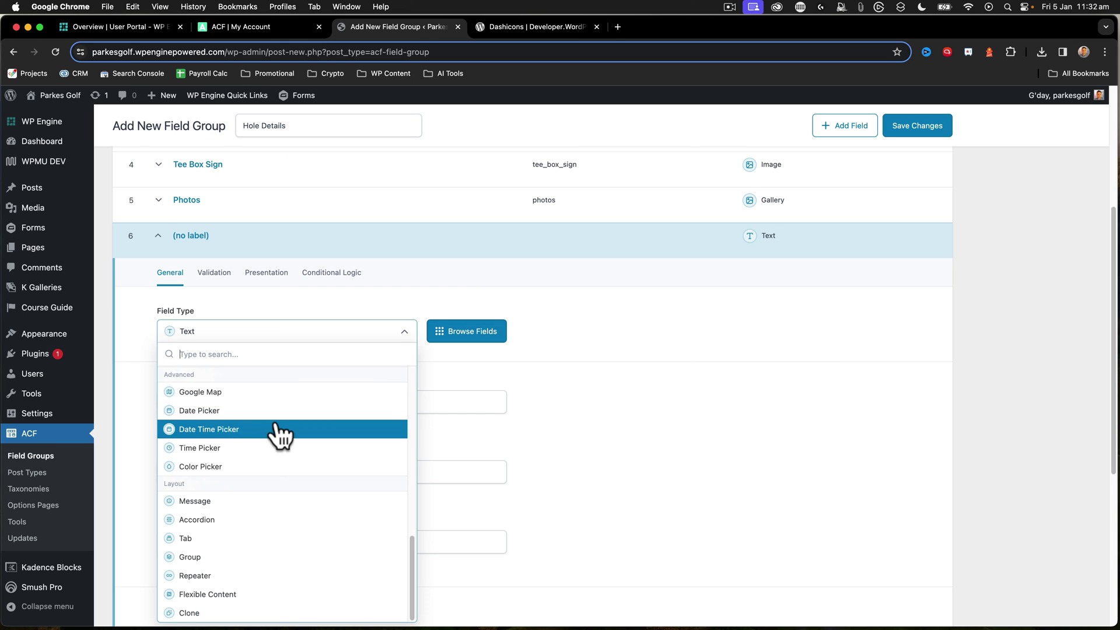
scroll(607, 461, down, 1)
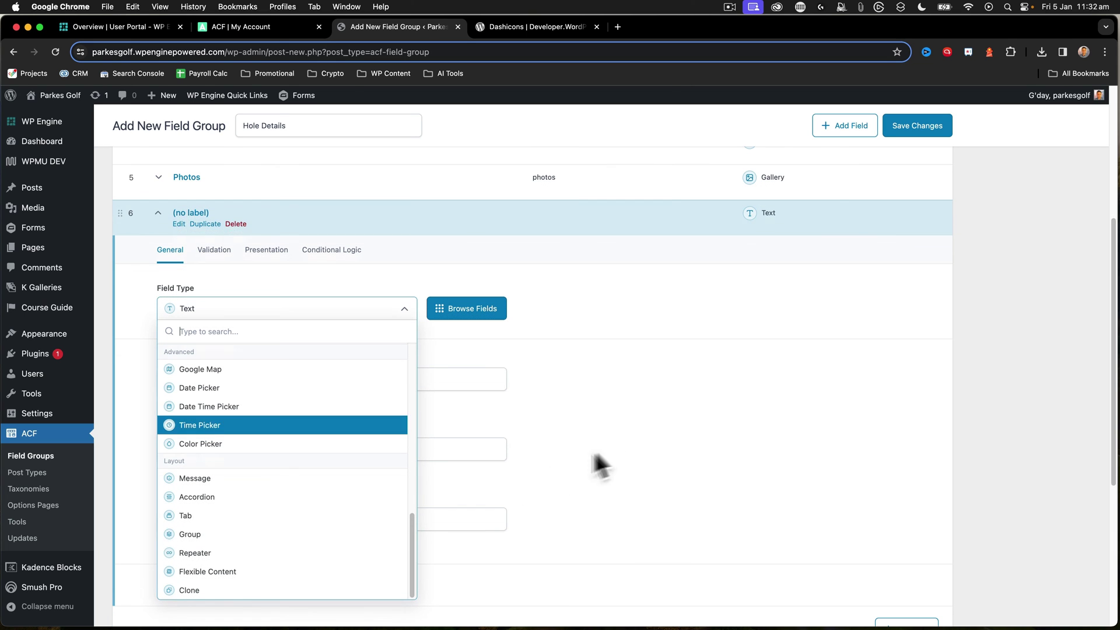
click(230, 535)
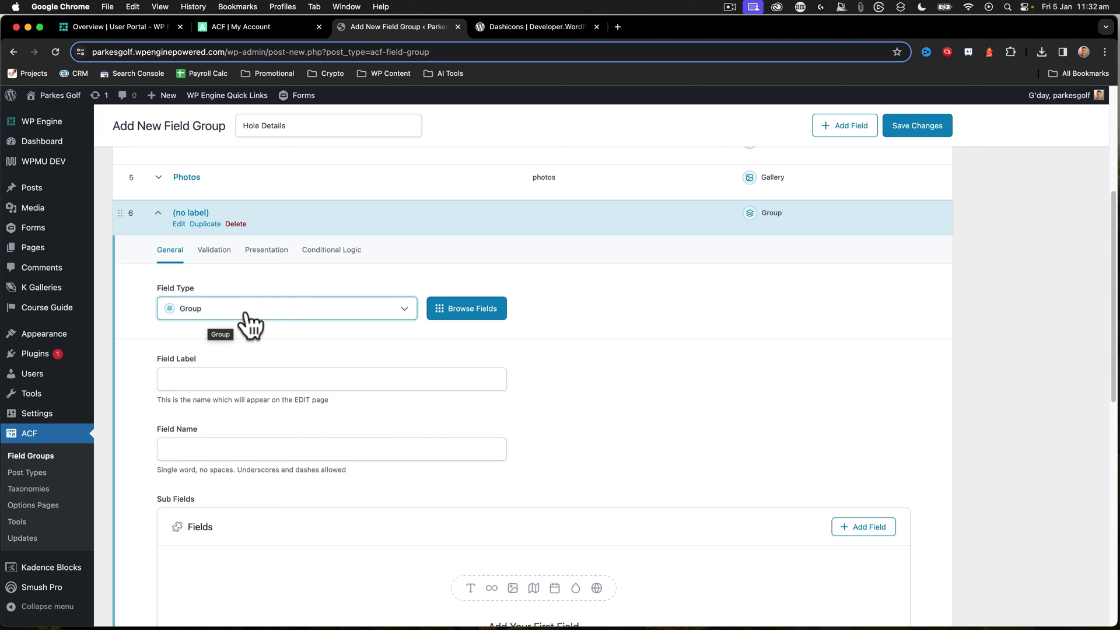
scroll(248, 322, up, 1)
Label the Group field 'Tee Distances' so its name becomes tee_distances
click(175, 394)
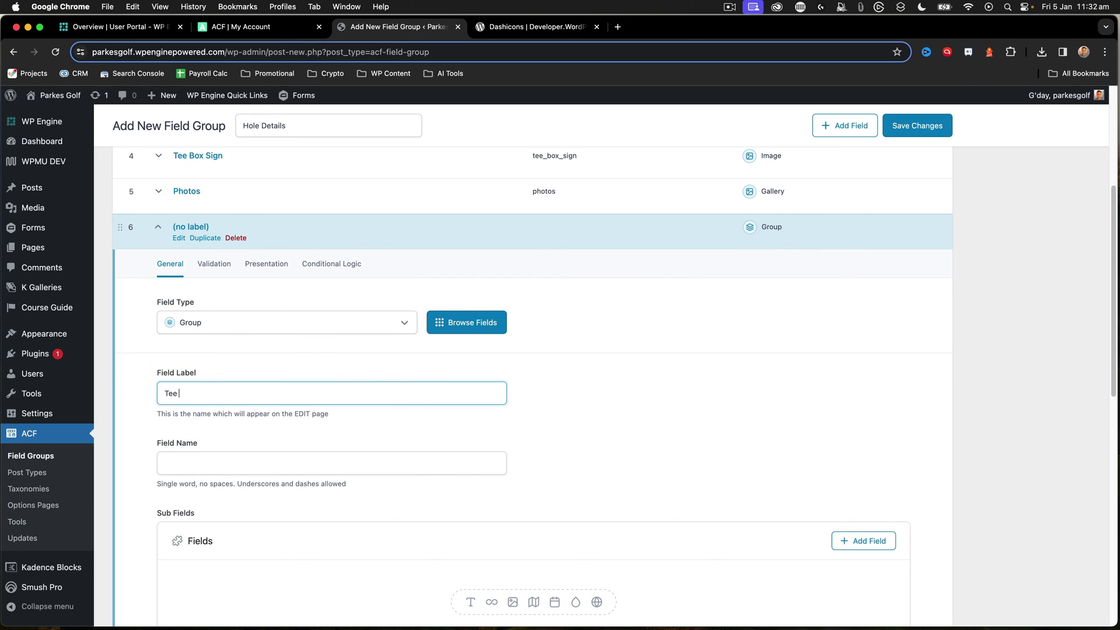
text(Tee Distances)
key(Tab)
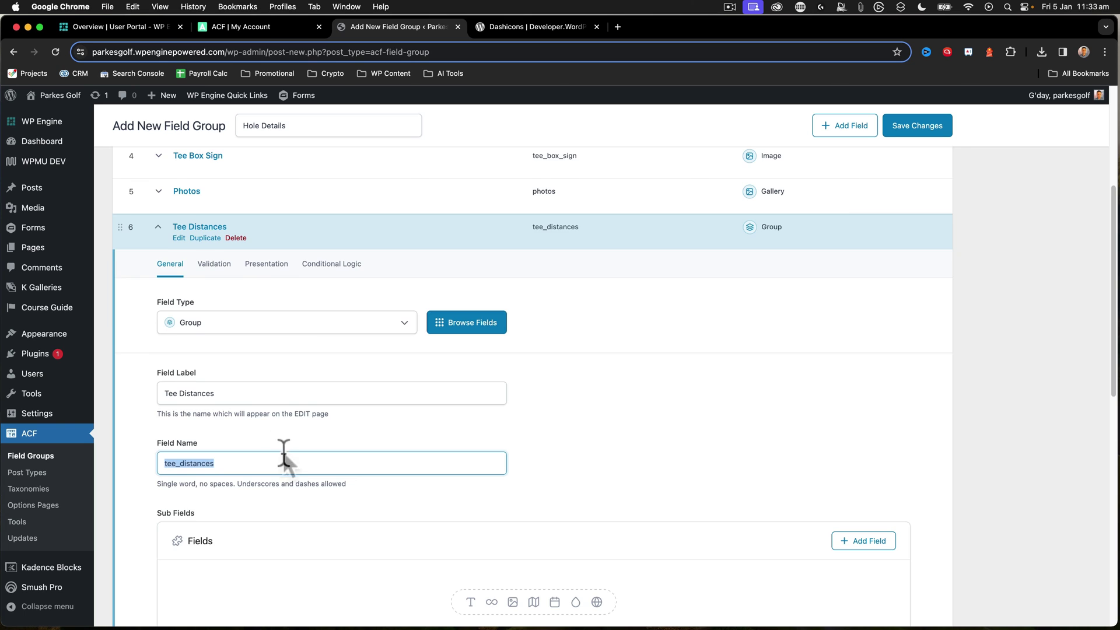
scroll(283, 458, down, 3)
Add a first Number sub field inside Tee Distances labelled 'Blue Tees'
click(531, 593)
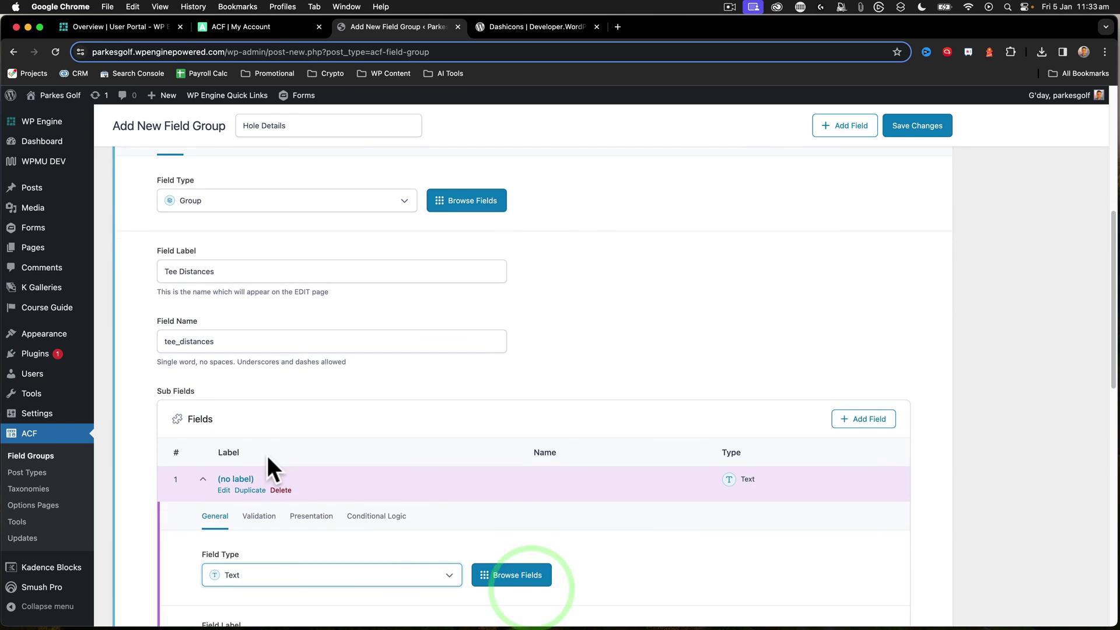
scroll(263, 408, down, 4)
click(227, 420)
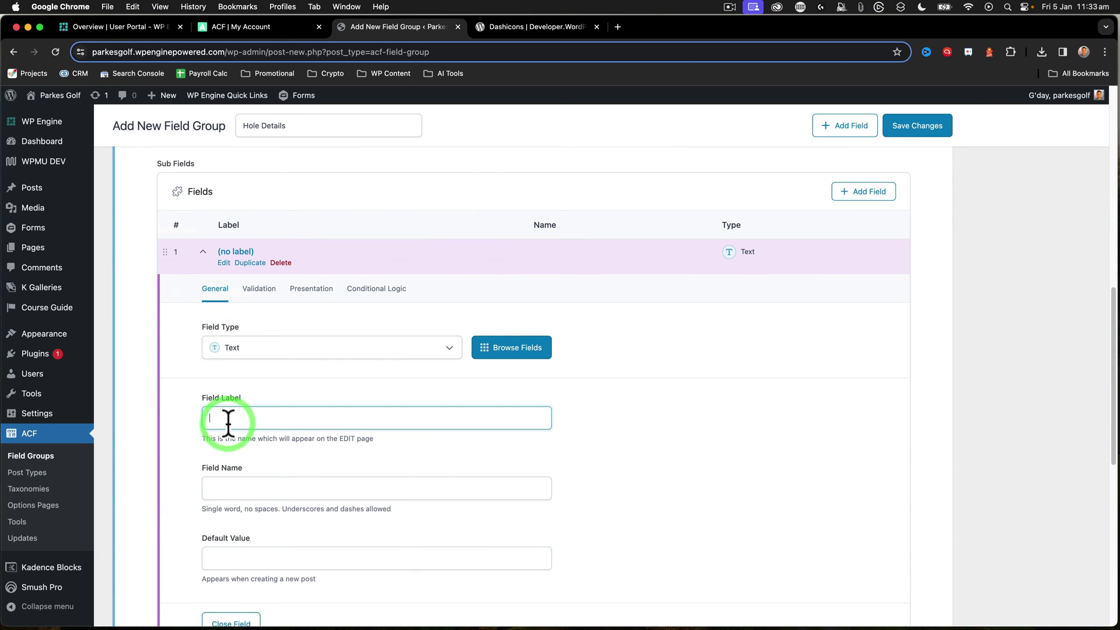
click(250, 348)
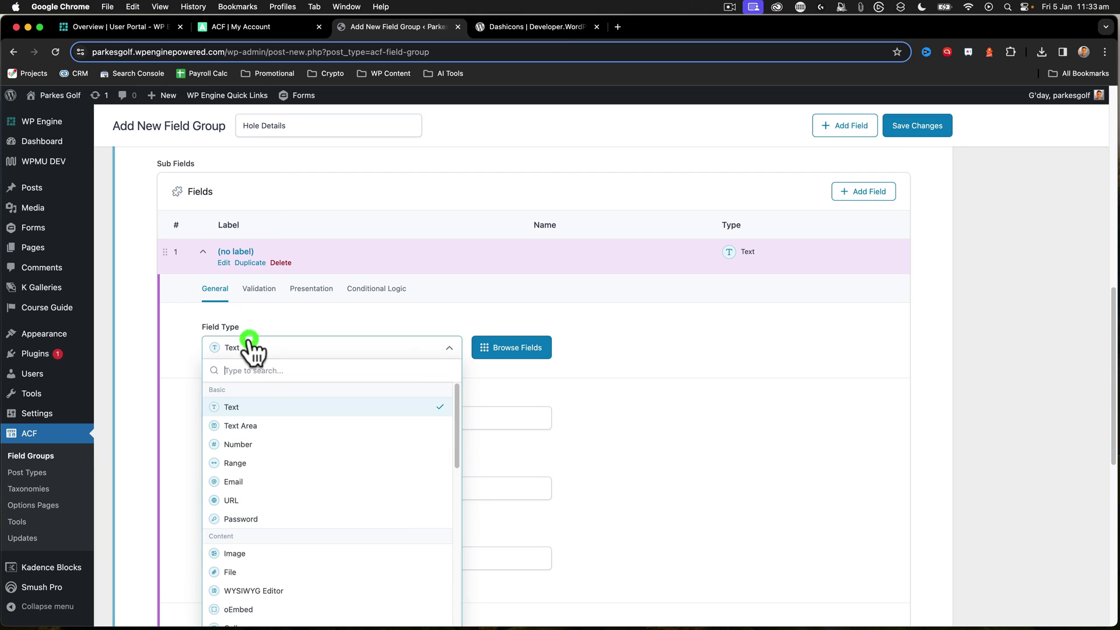
click(259, 445)
click(227, 419)
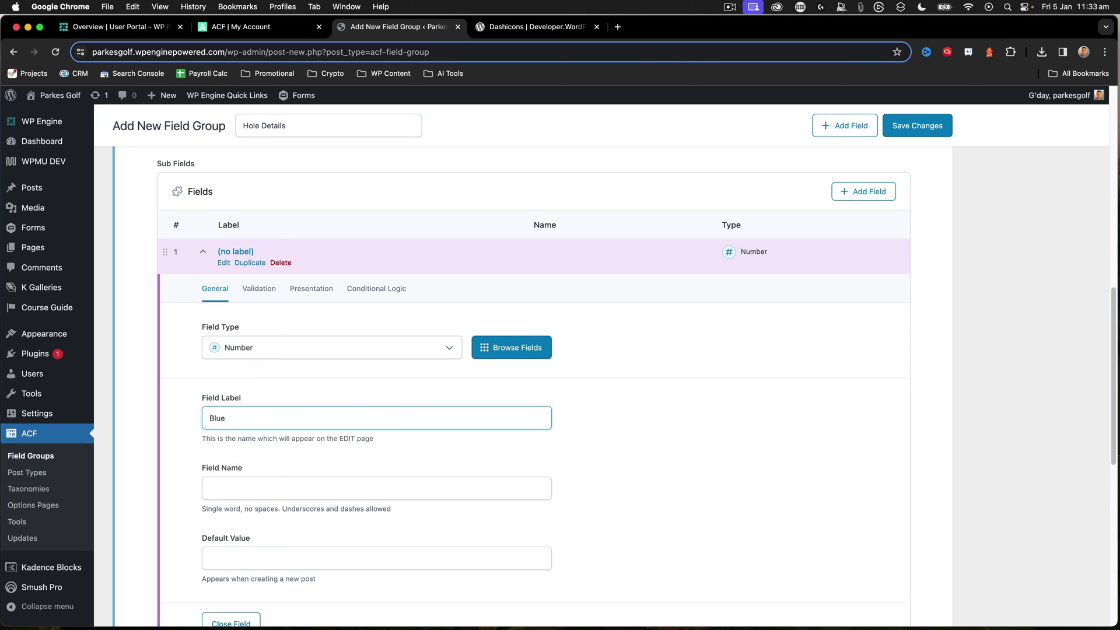
text(Blue Tees)
scroll(320, 370, down, 5)
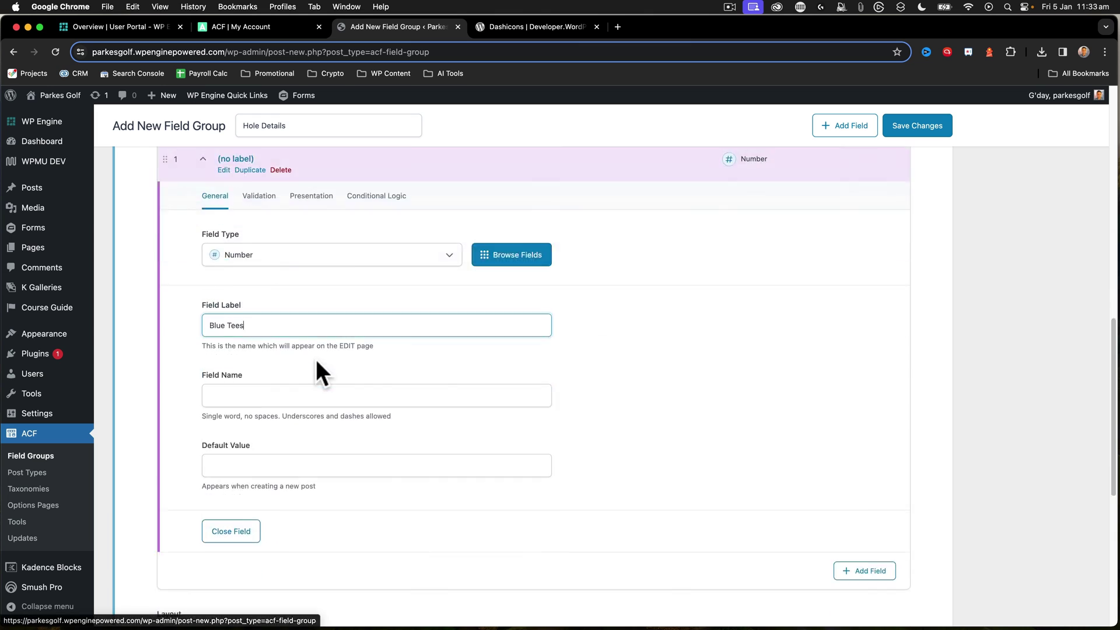
Add White Tees, Red Tees and Yellow Tees sub fields to Tee Distances
click(885, 439)
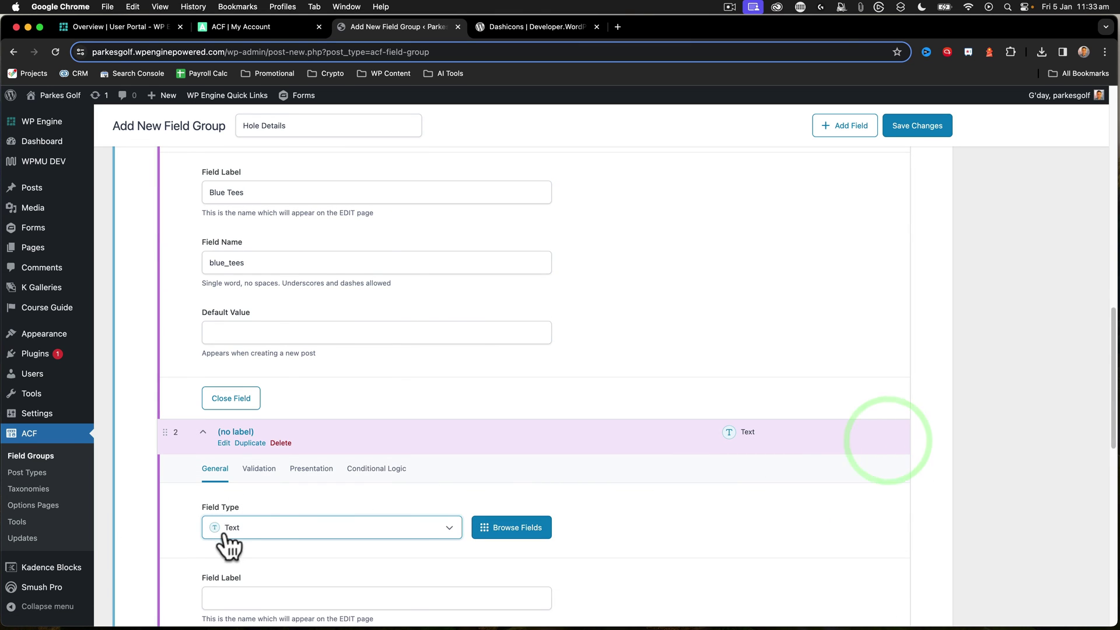
scroll(227, 538, down, 2)
click(230, 535)
text(White Tees)
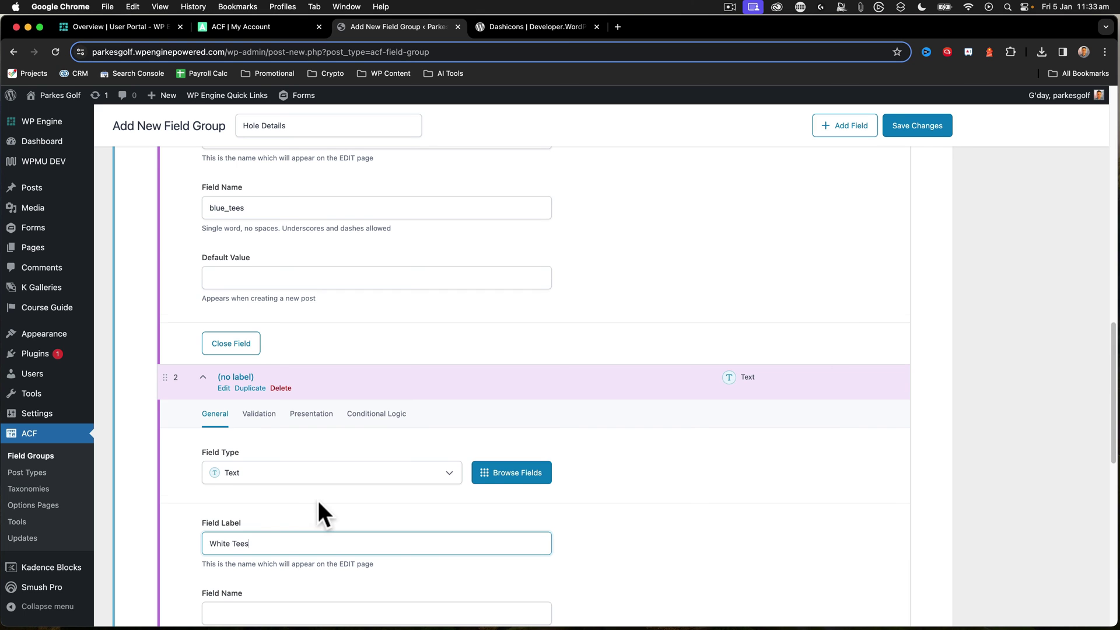
scroll(318, 500, down, 5)
click(866, 584)
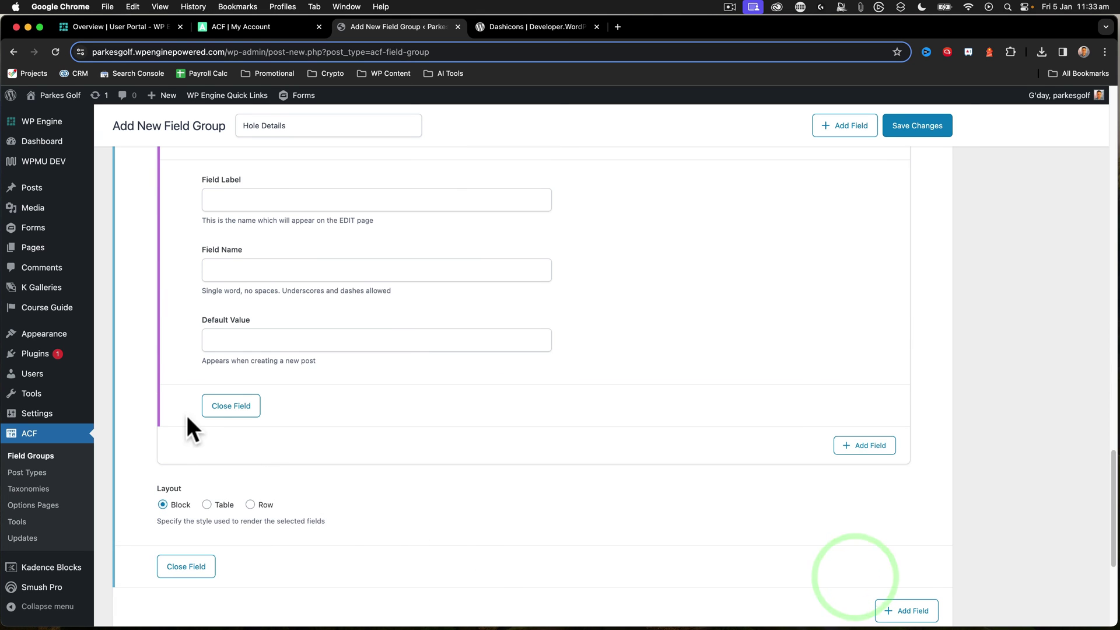
scroll(236, 219, up, 1)
click(228, 257)
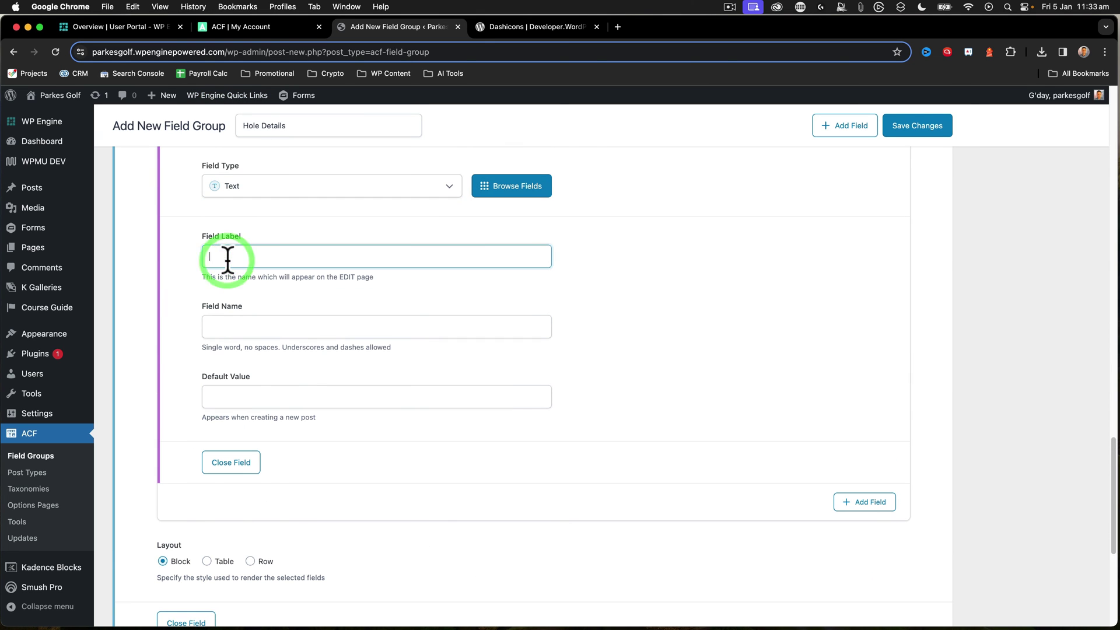
text(Red Tees)
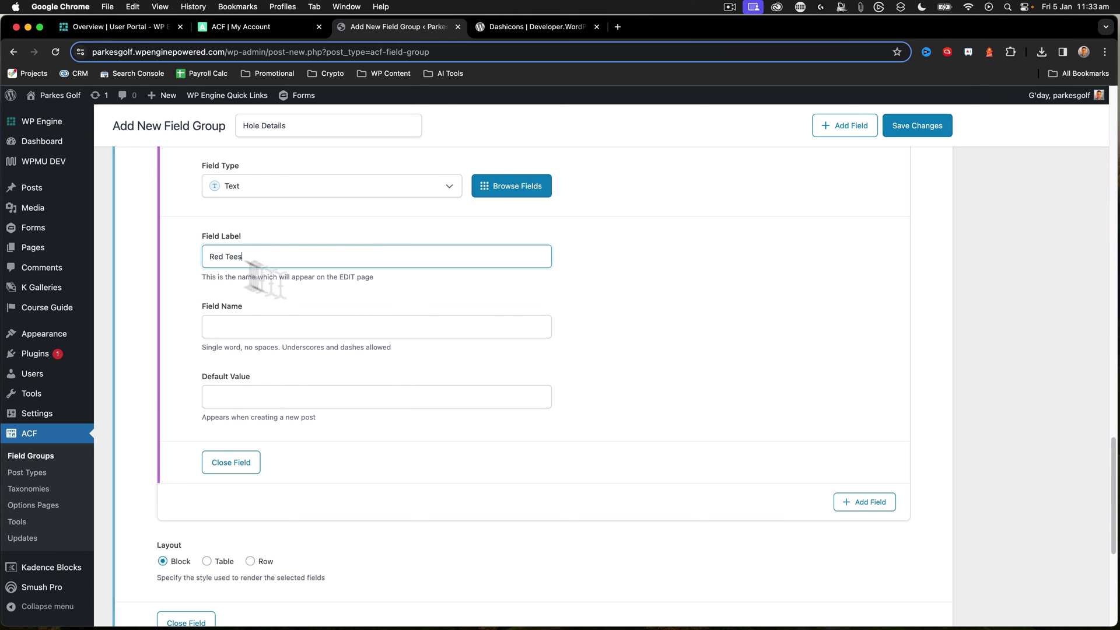
click(861, 502)
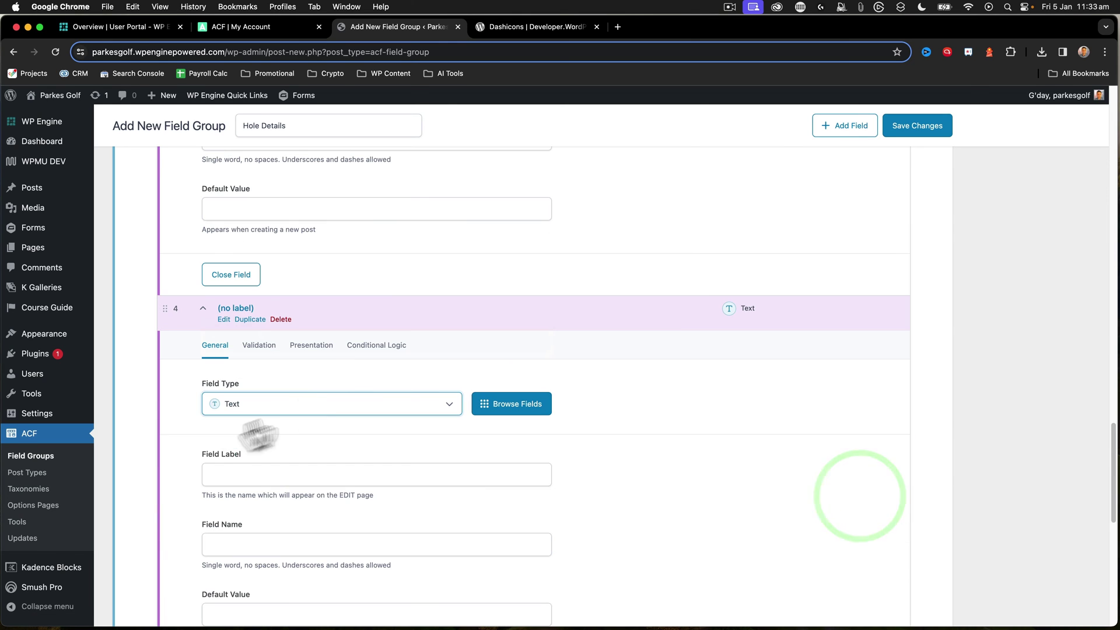
click(234, 473)
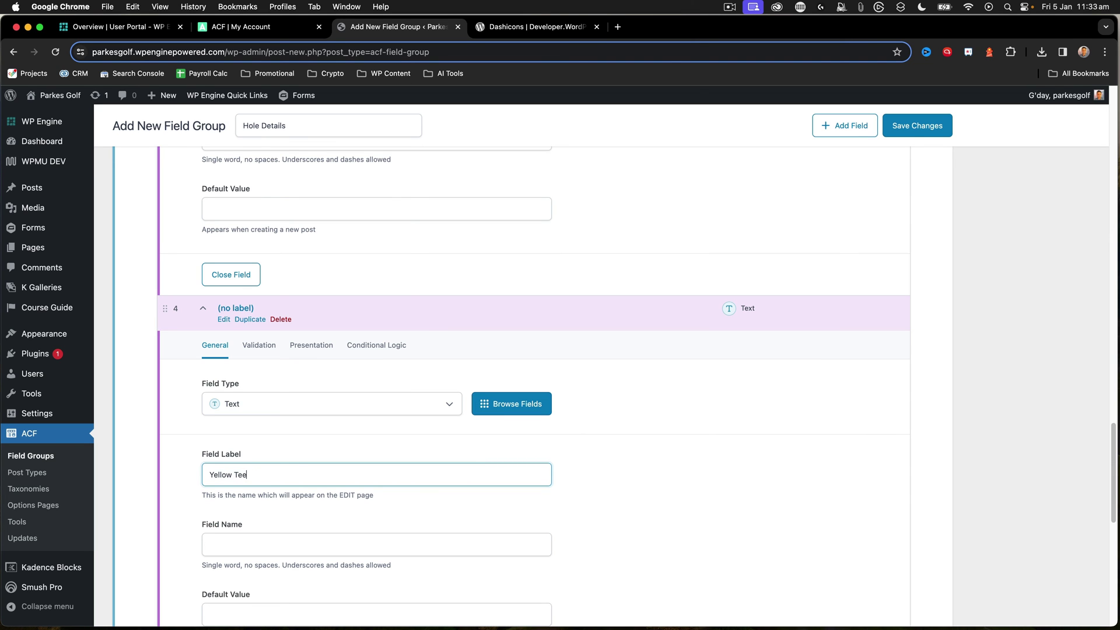
text(Yellow Tees)
Save the Hole Details field group
scroll(261, 446, down, 4)
scroll(875, 408, up, 5)
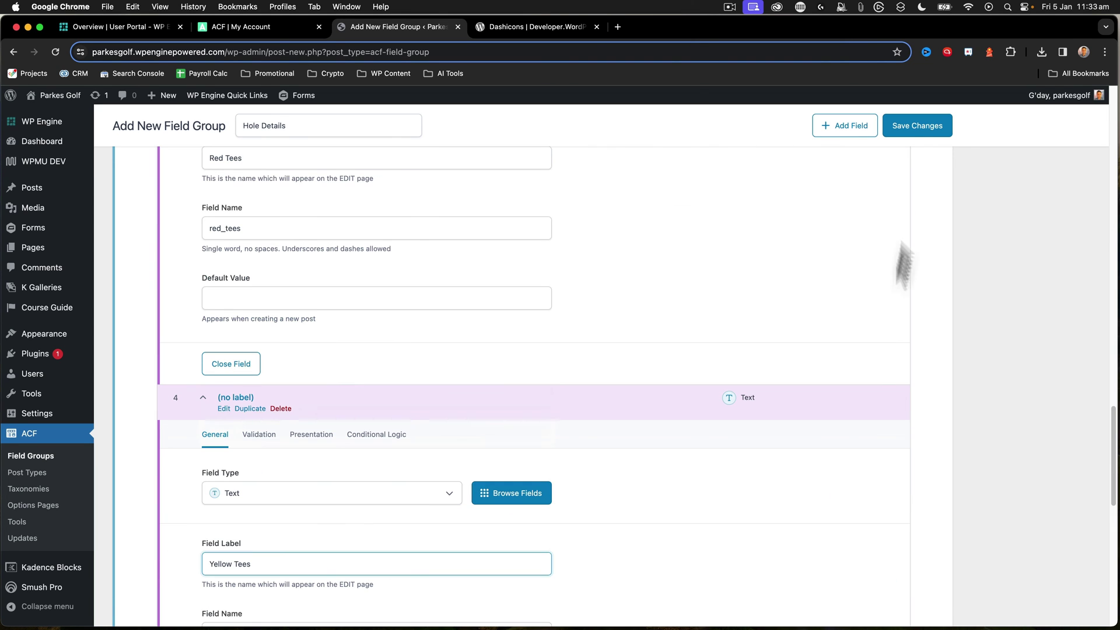
click(913, 130)
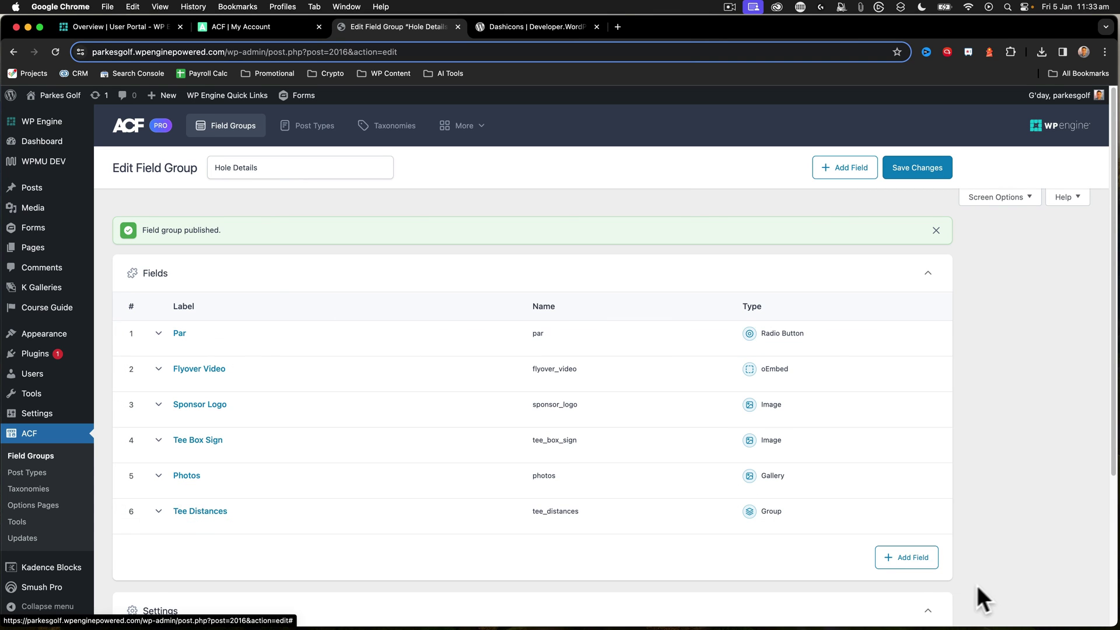
Add a Number field labelled 'Slope Rating' (name slope_rating) and collapse it
click(913, 558)
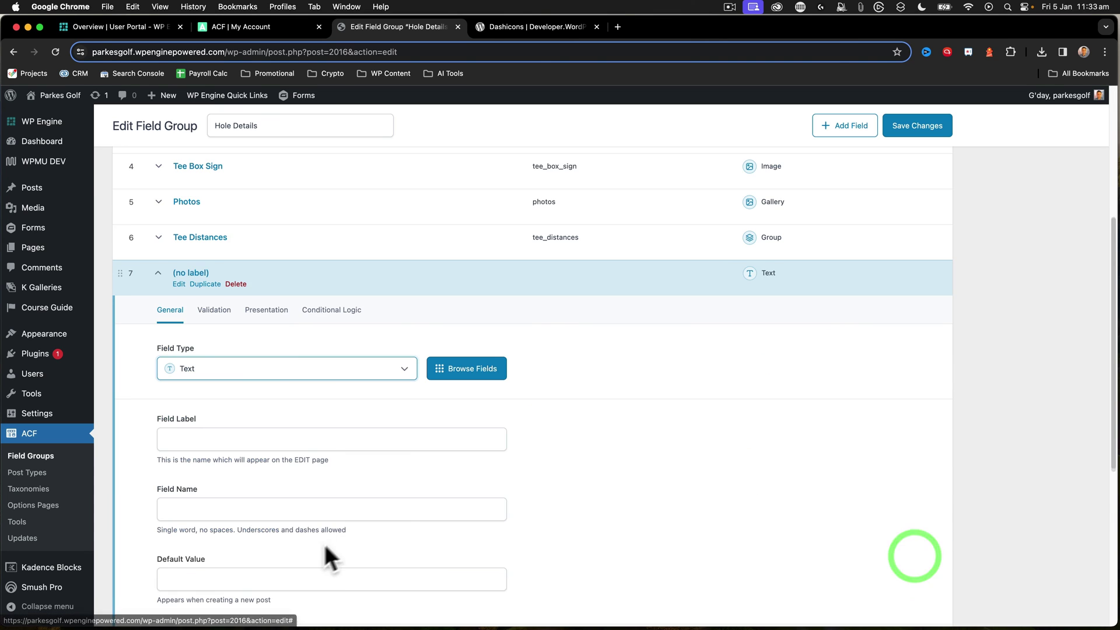
click(170, 424)
text(Slope Rating)
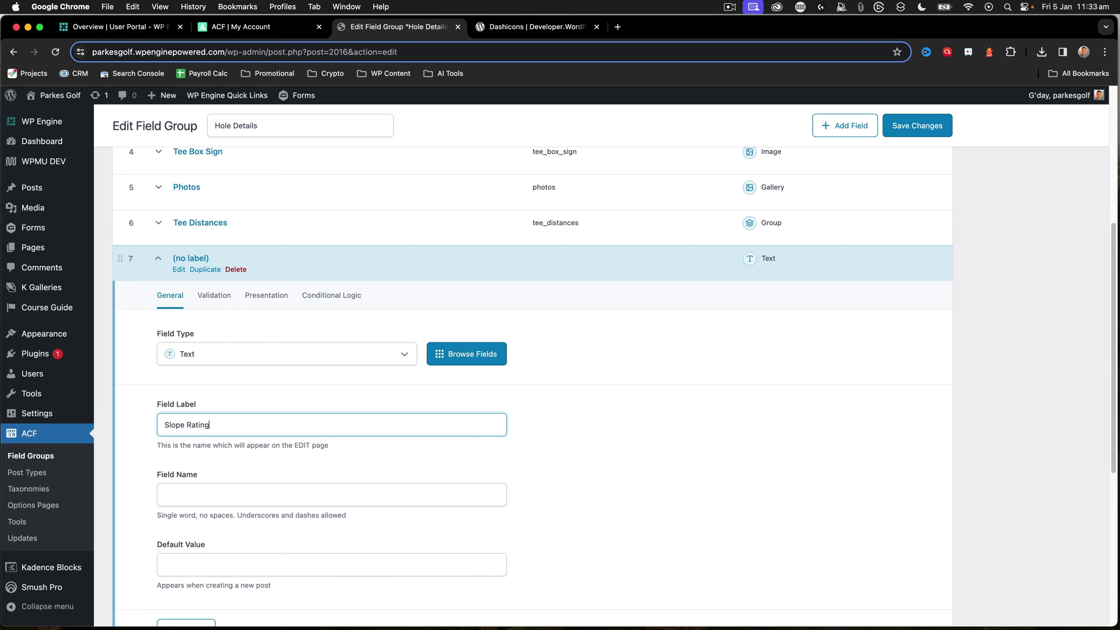
key(Tab)
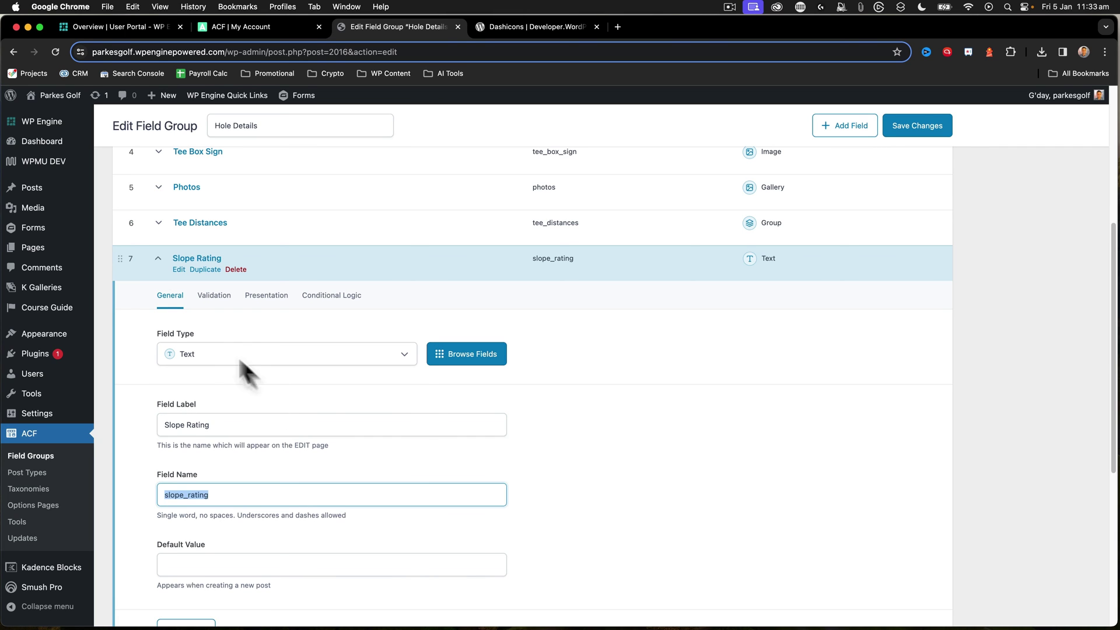
click(204, 354)
click(214, 450)
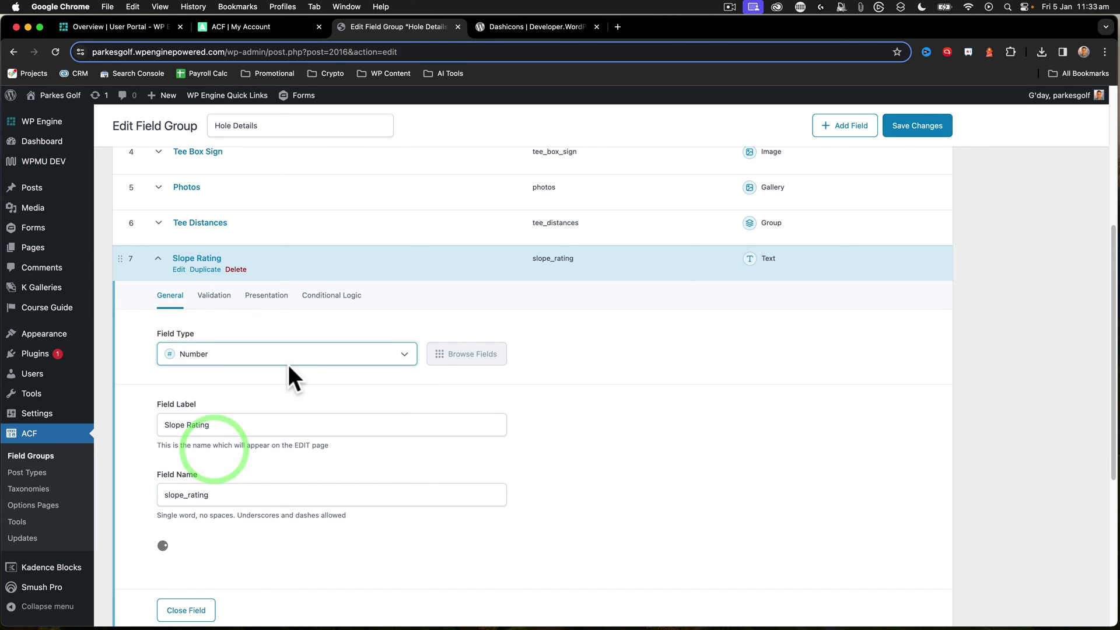
scroll(288, 365, down, 1)
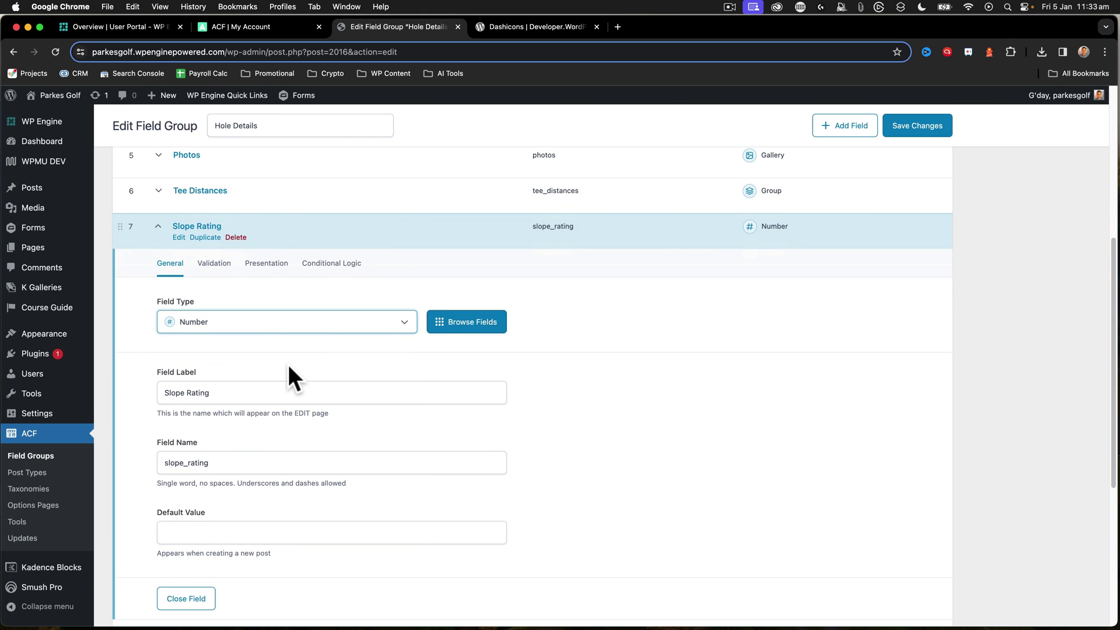
scroll(288, 365, up, 2)
click(158, 278)
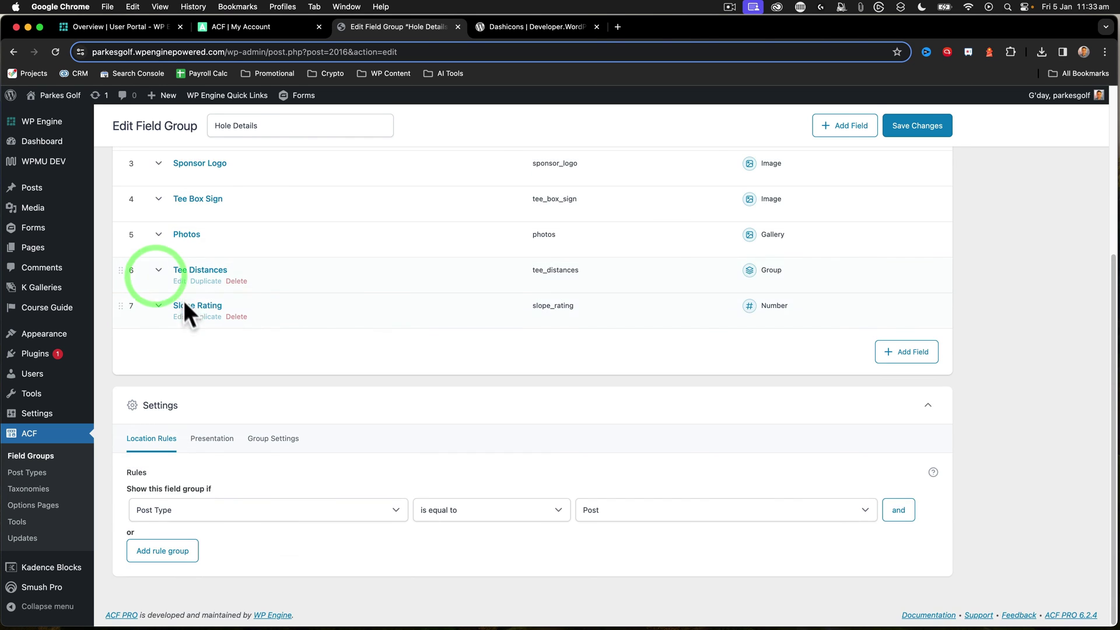
scroll(175, 309, up, 4)
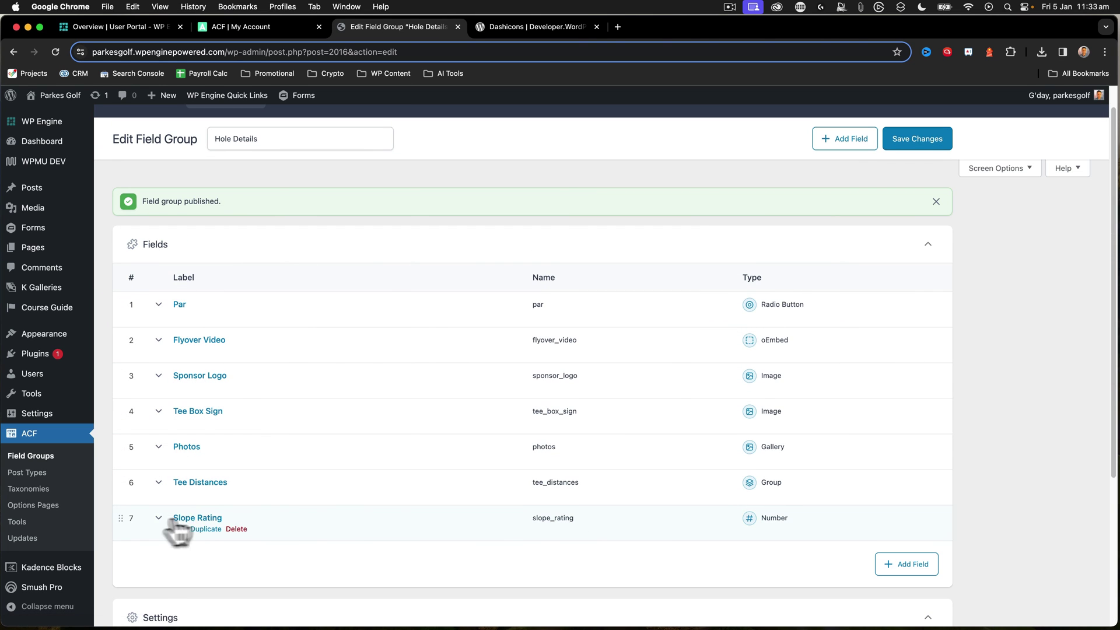
Drag Slope Rating to second place and Tee Distances to third, right after Par
drag(119, 520, 210, 350)
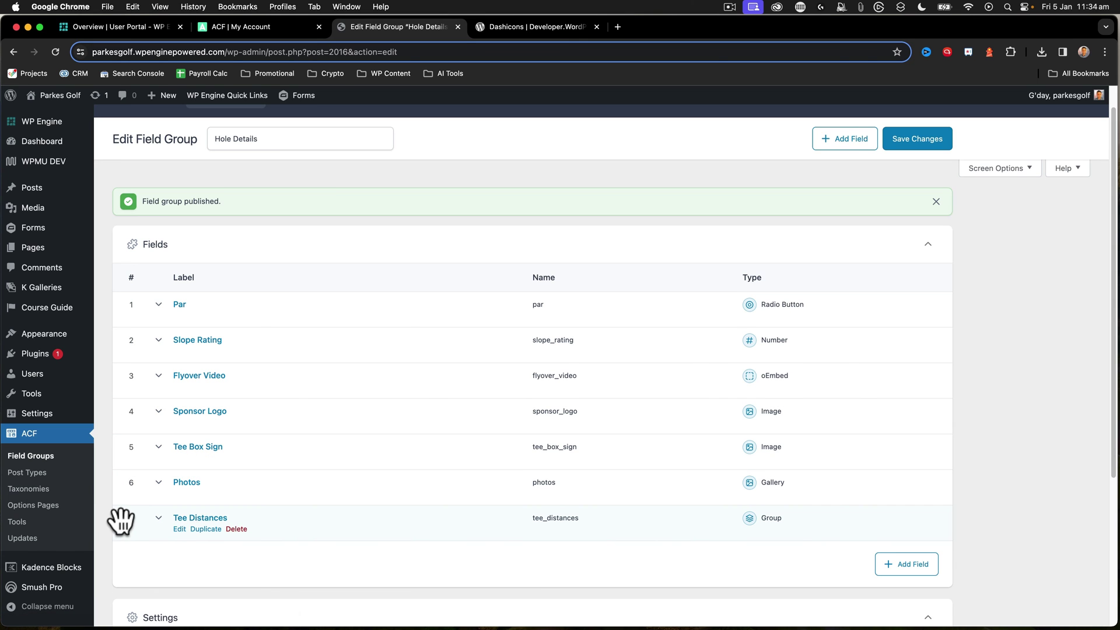
drag(119, 522, 130, 379)
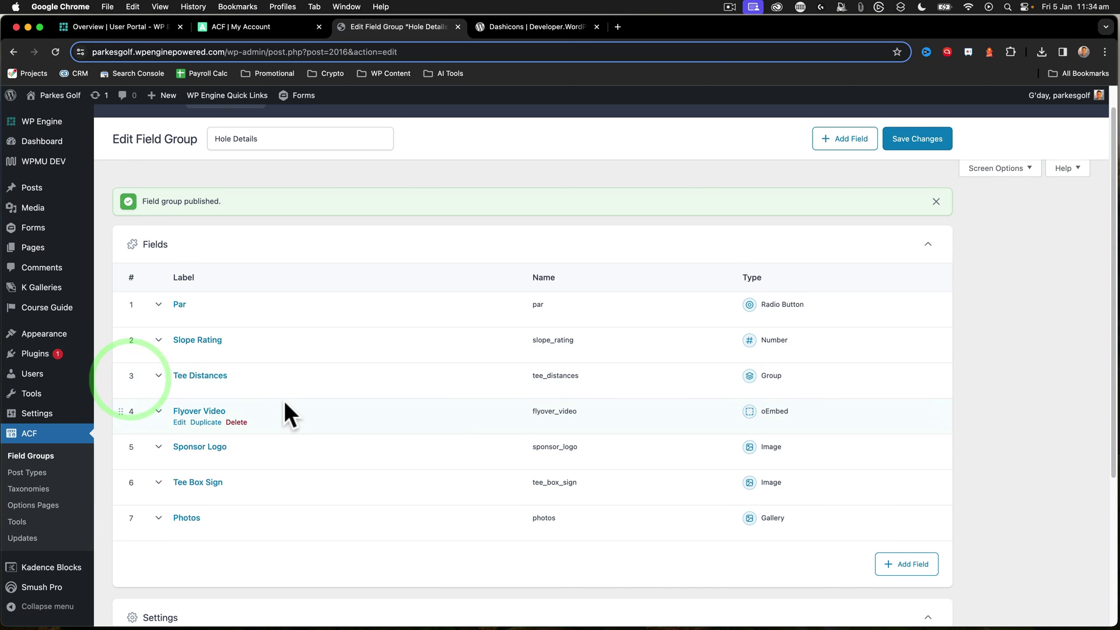
scroll(284, 400, down, 2)
scroll(284, 401, down, 3)
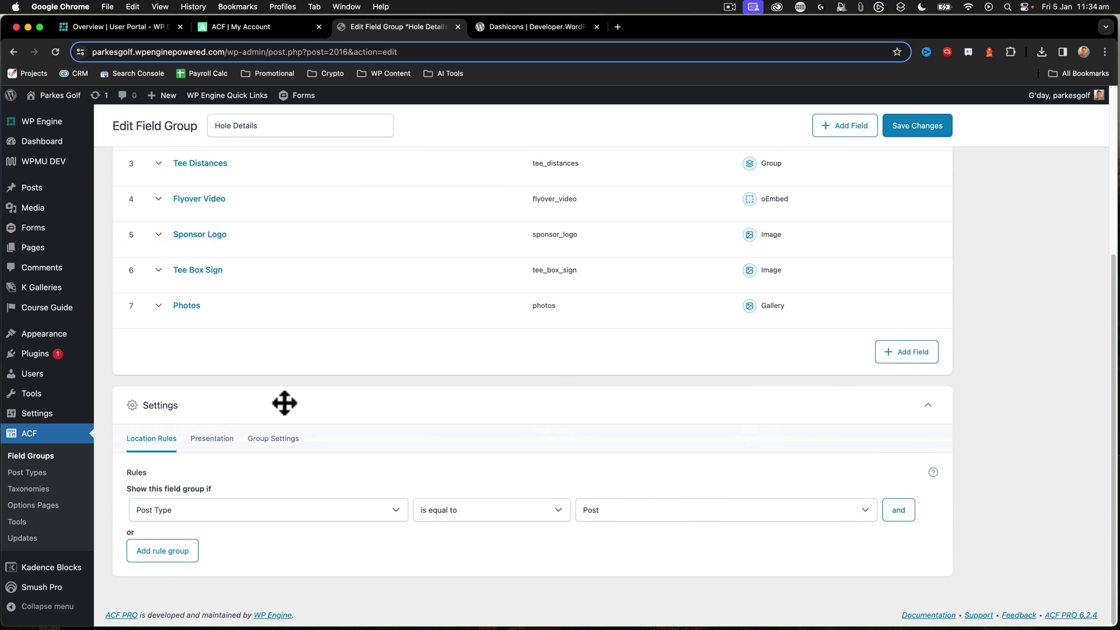
scroll(283, 403, up, 5)
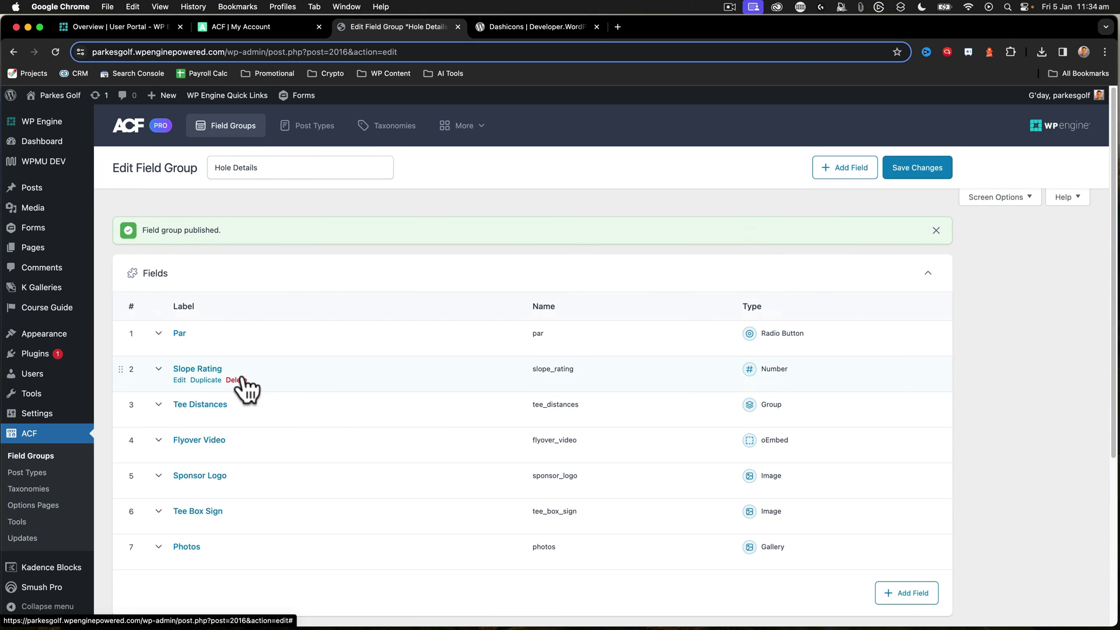
scroll(243, 386, down, 5)
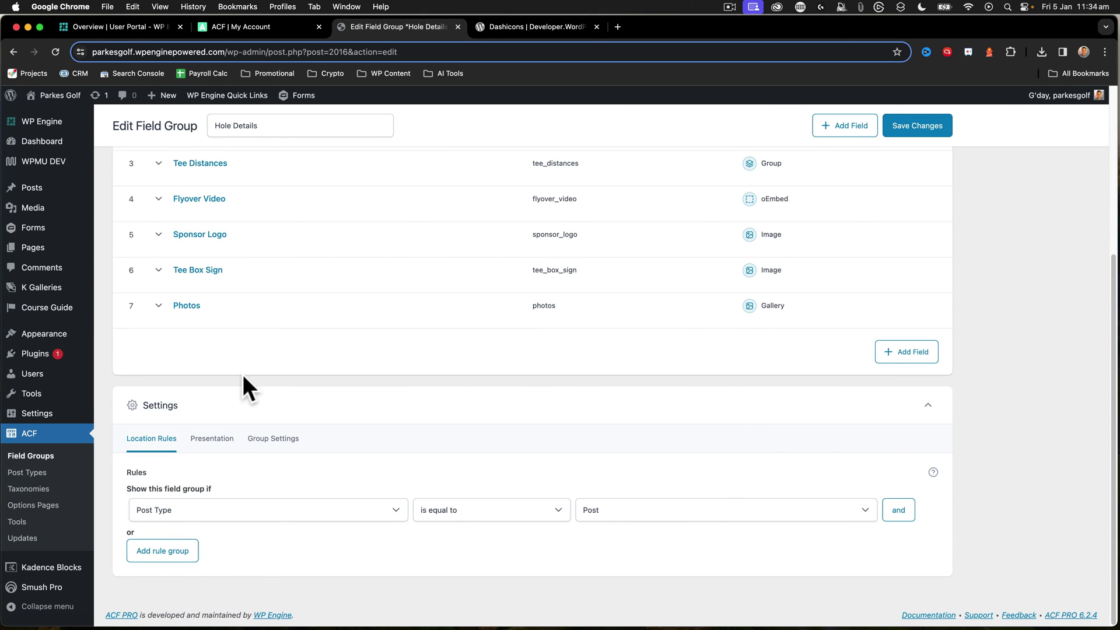
Set the location rule to Post Type is equal to Hole and review the Presentation settings
click(630, 515)
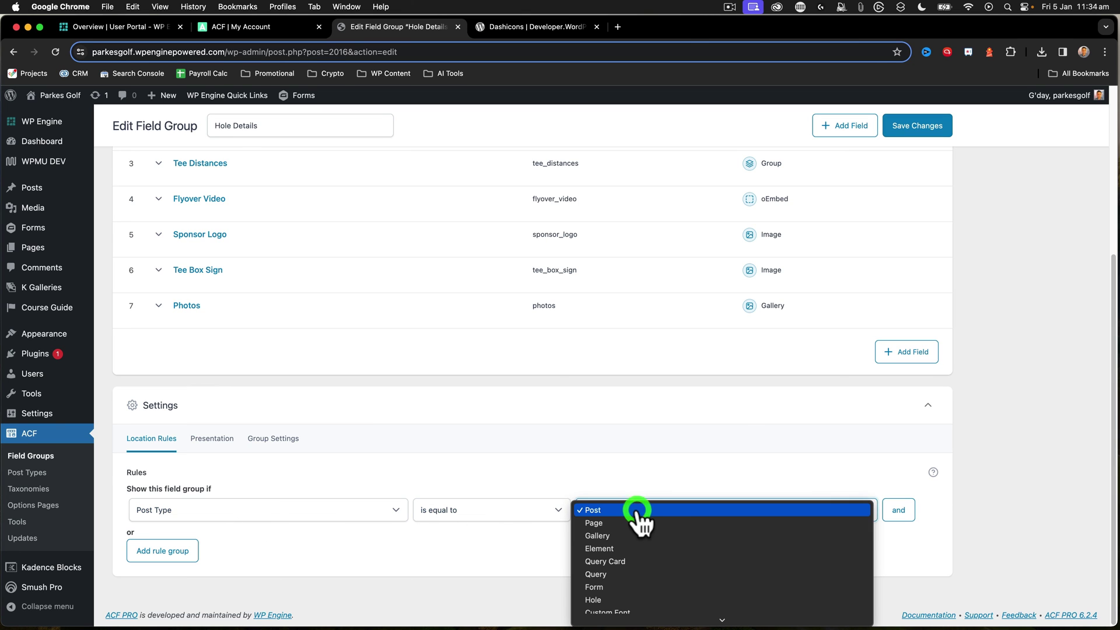
click(624, 579)
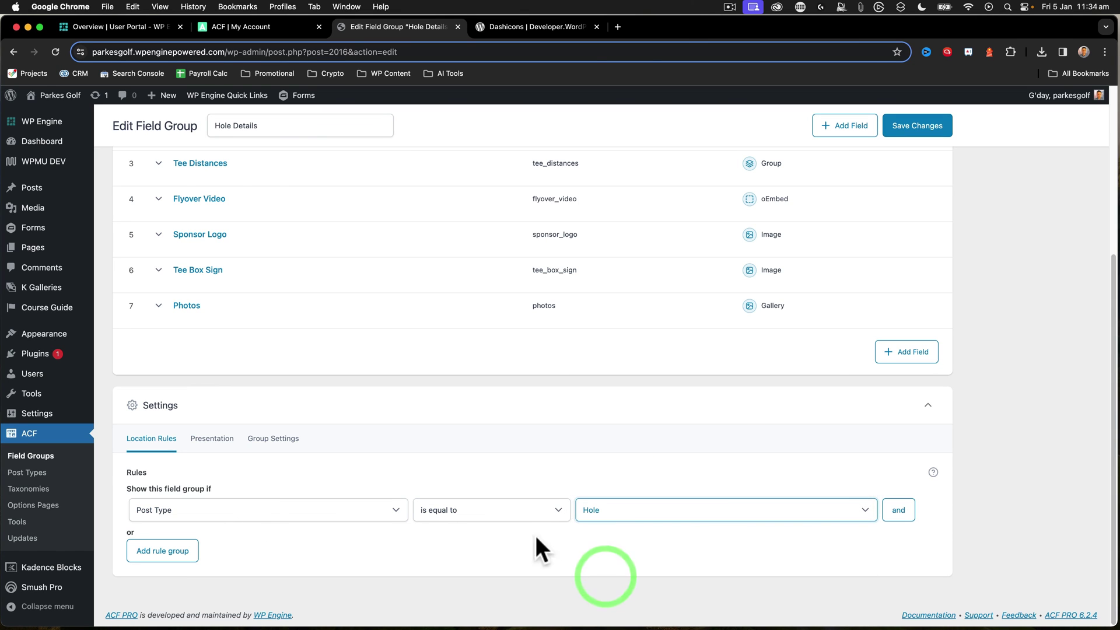
click(212, 440)
scroll(315, 490, down, 1)
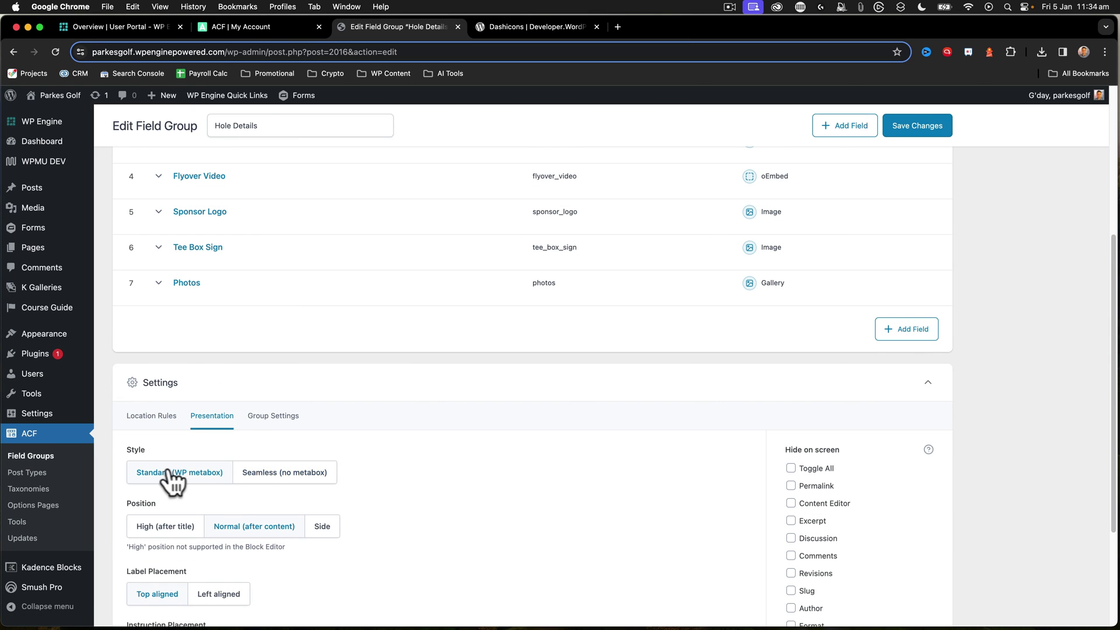
scroll(233, 487, down, 2)
scroll(248, 504, down, 1)
scroll(248, 504, down, 1)
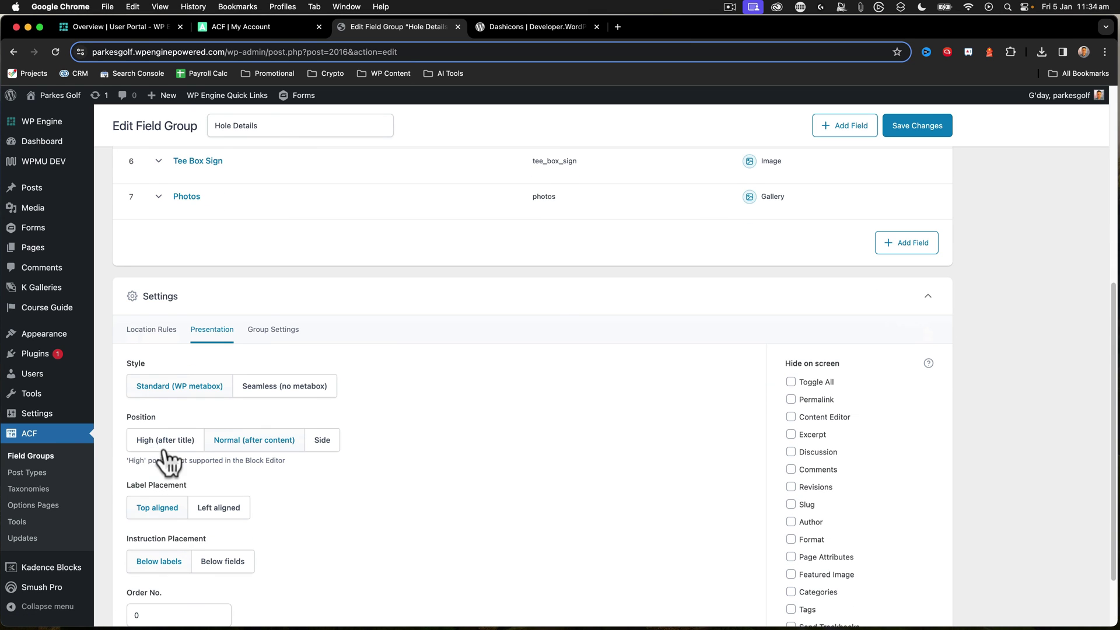
scroll(226, 521, down, 2)
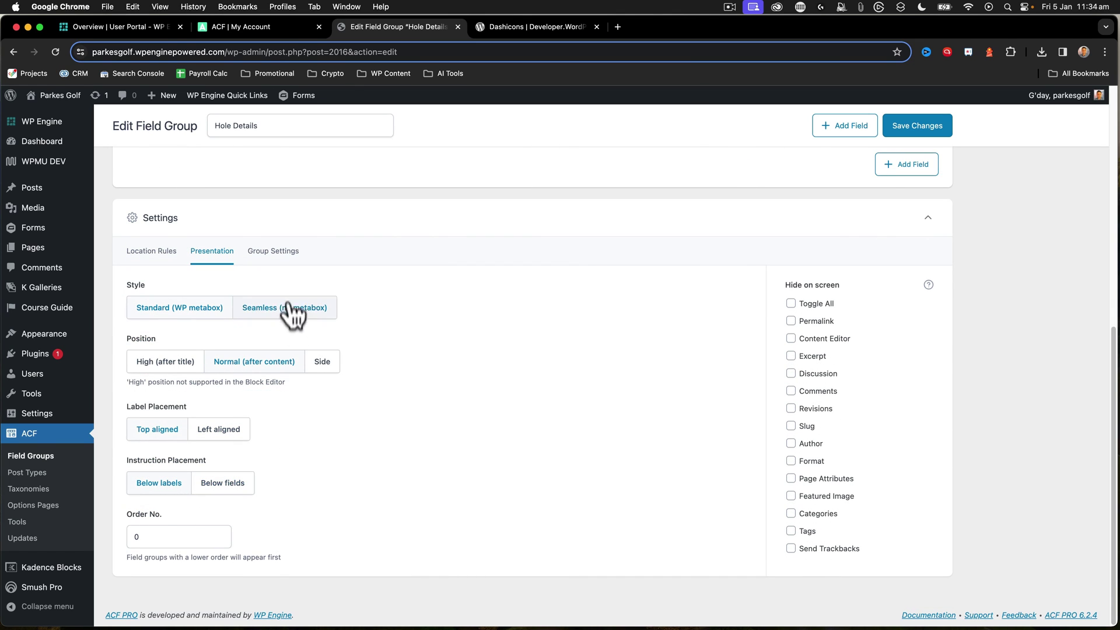
Return to the Location Rules and save the Hole Details field group
click(273, 251)
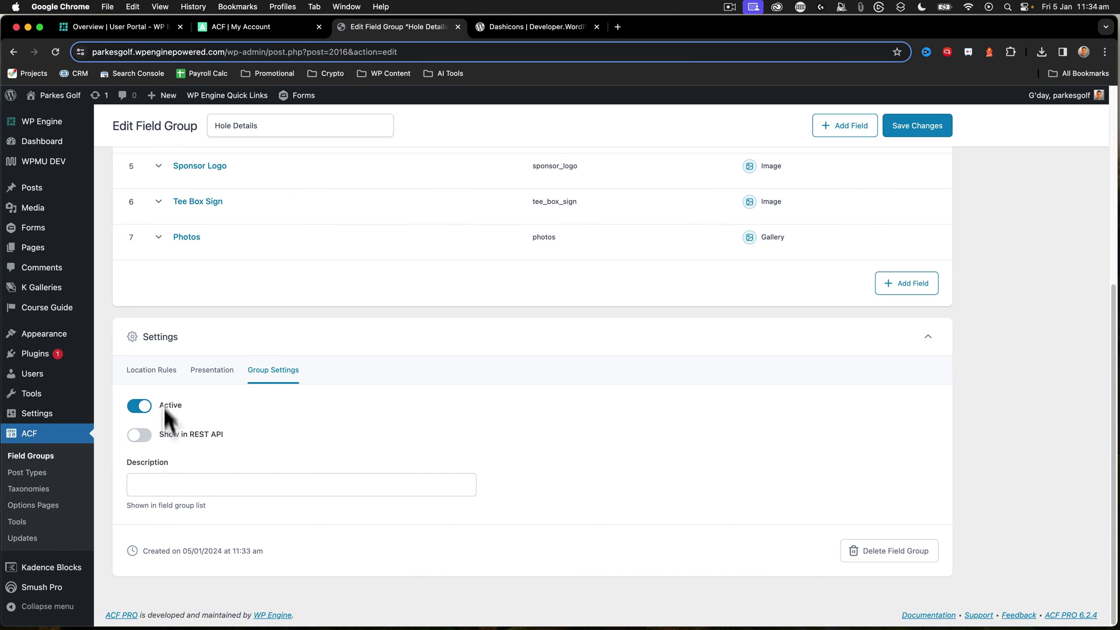
click(144, 370)
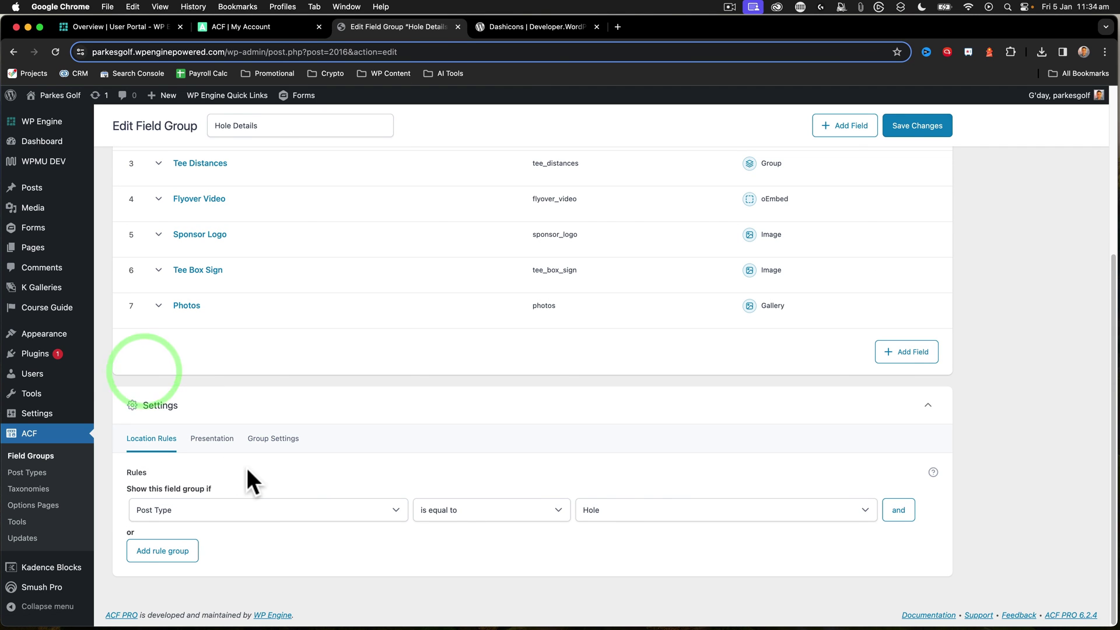
click(919, 133)
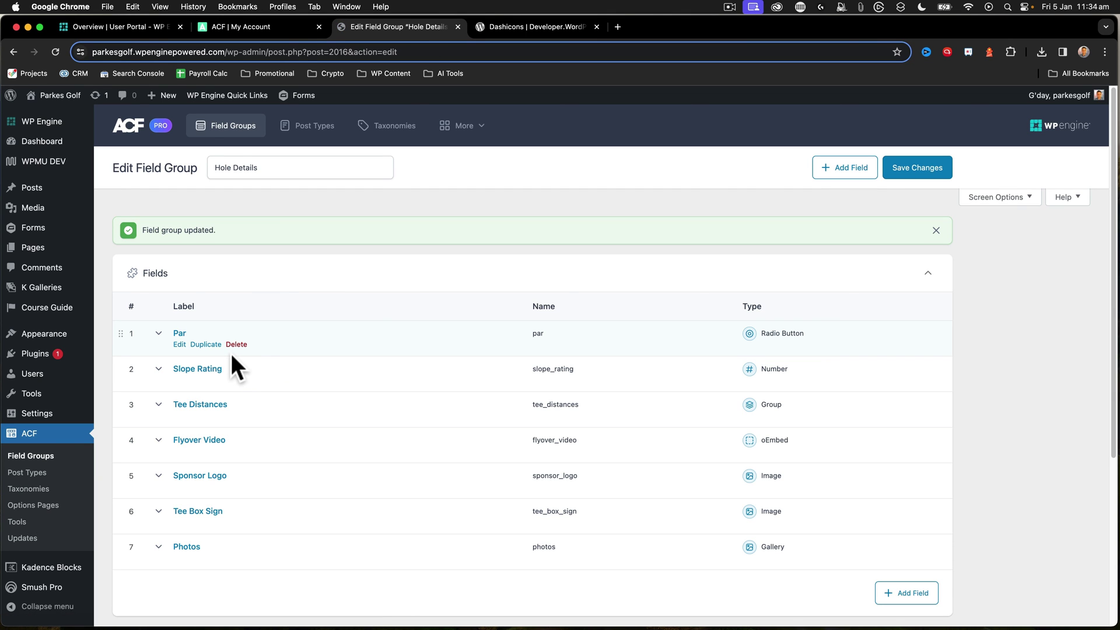
Make the Par field required in its Validation settings
click(936, 231)
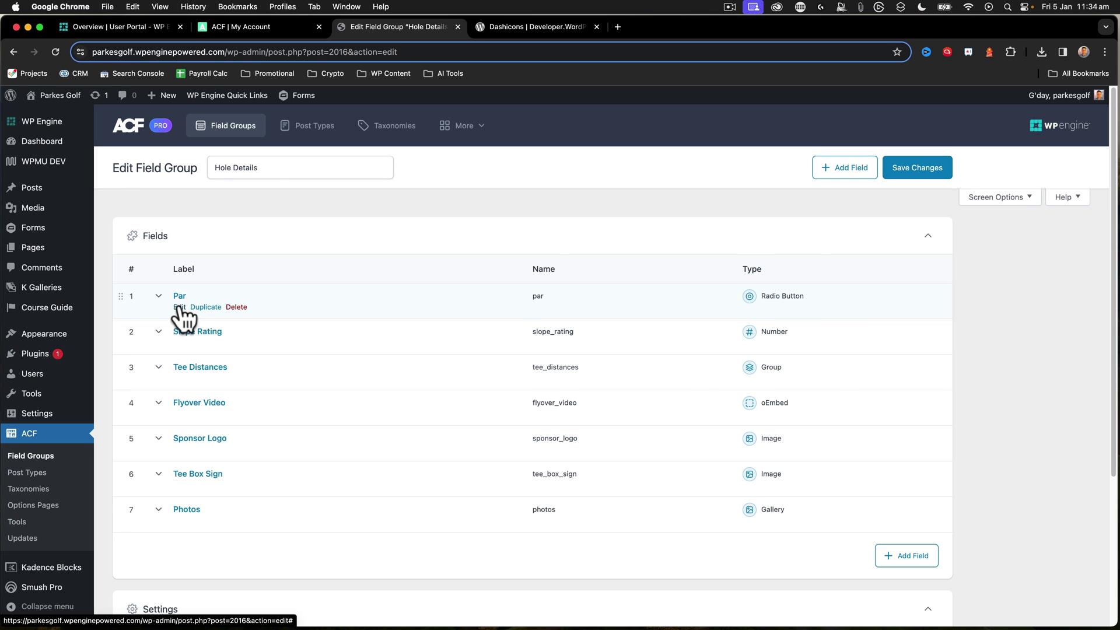
click(179, 308)
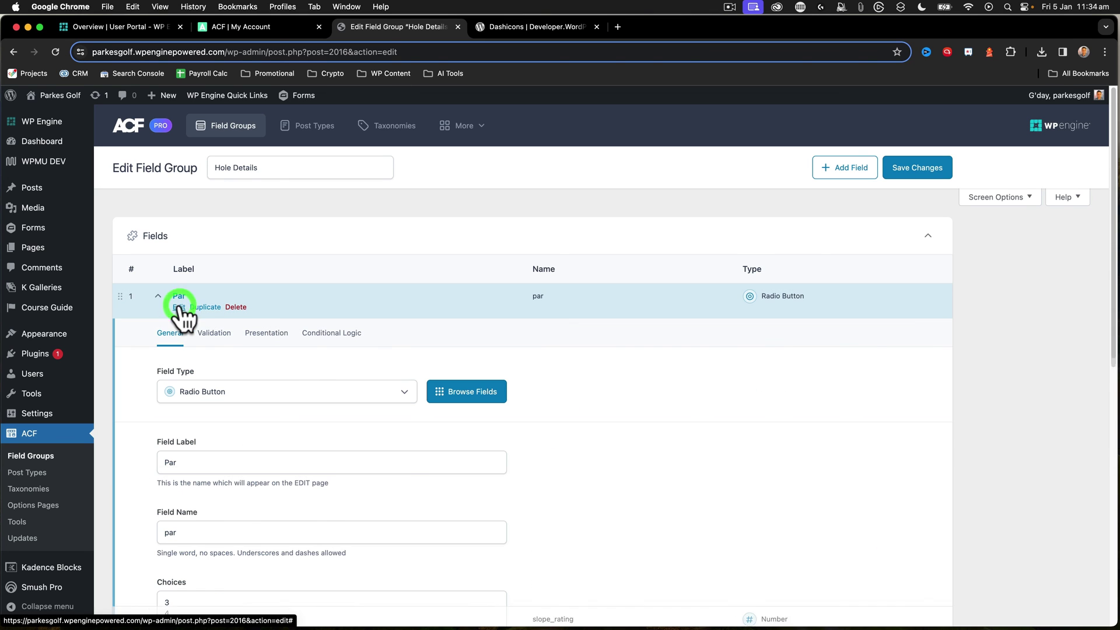
click(214, 333)
click(171, 373)
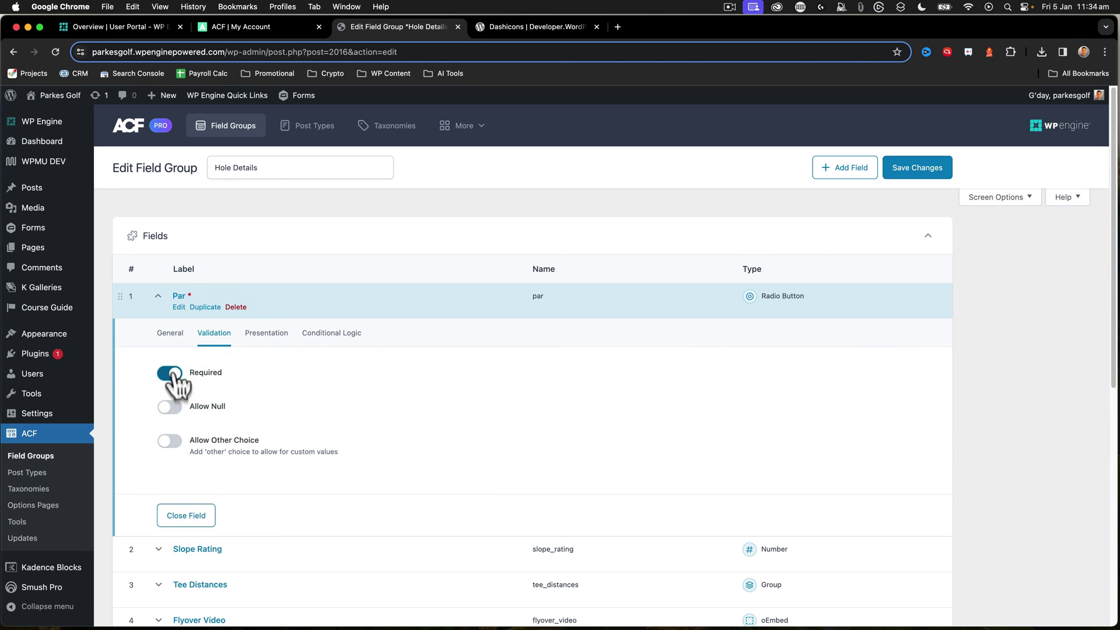
Check Slope Rating's Validation options, collapse both fields, and save the field group
click(179, 558)
scroll(245, 502, down, 4)
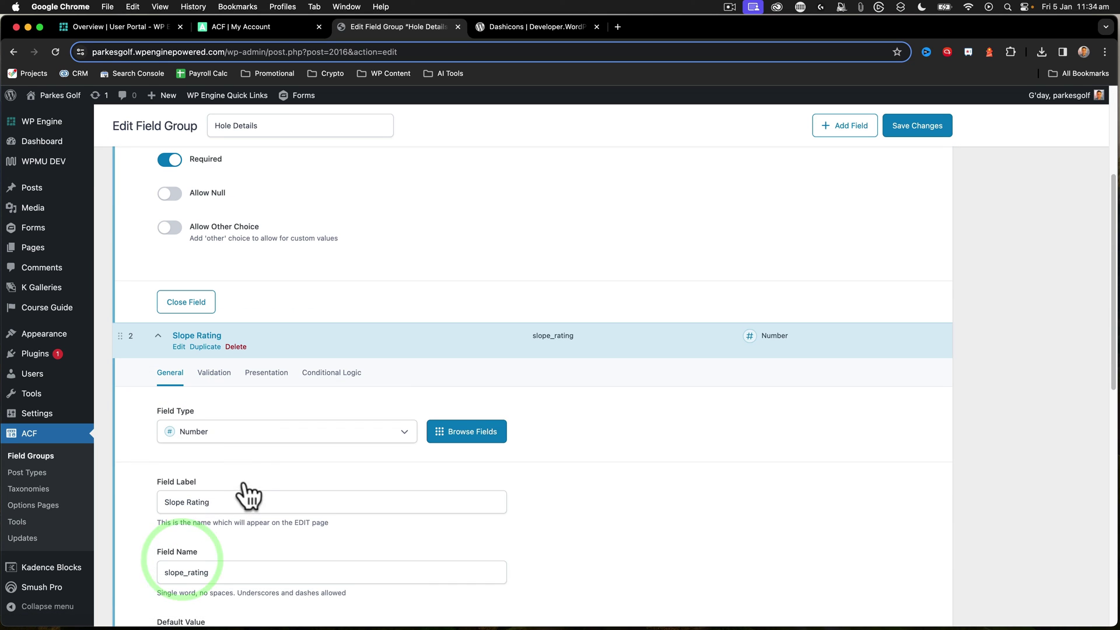
click(215, 377)
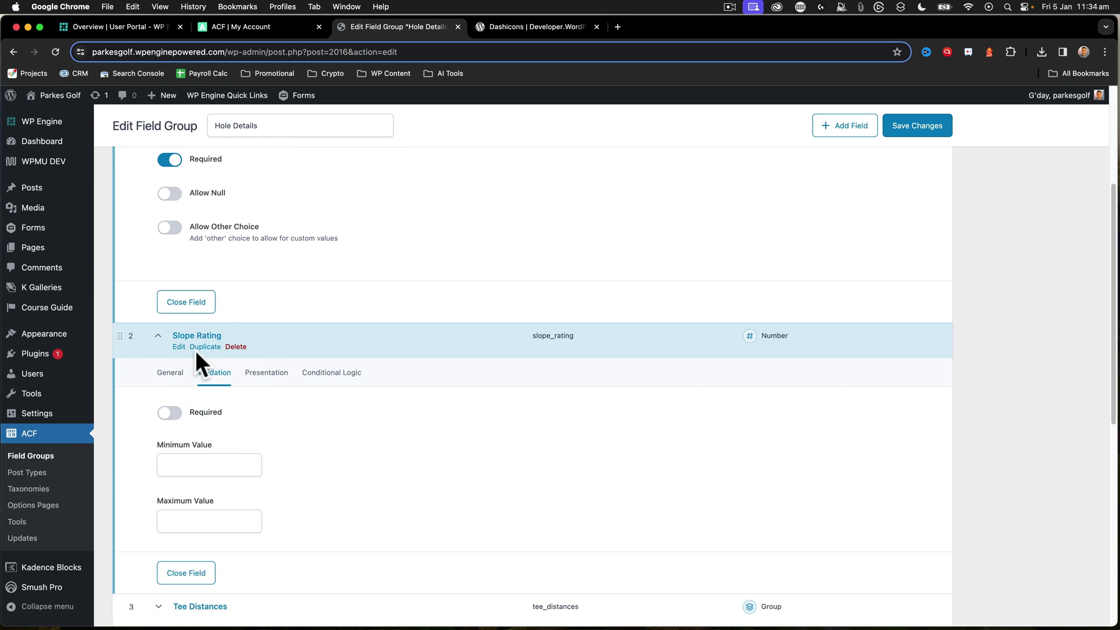
click(154, 334)
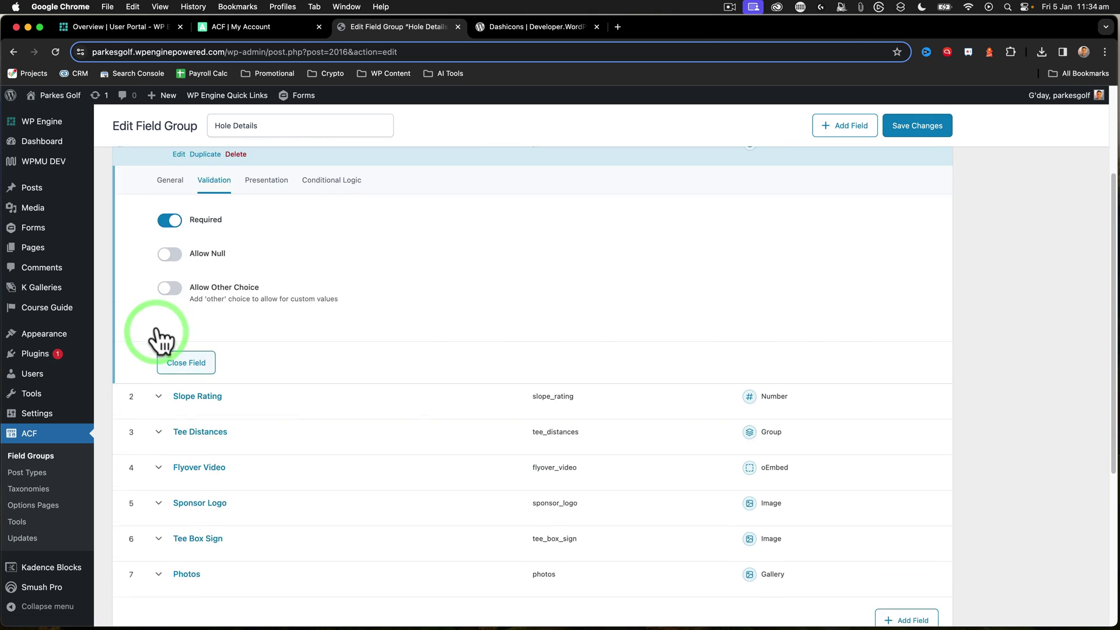
scroll(157, 292, up, 1)
click(158, 166)
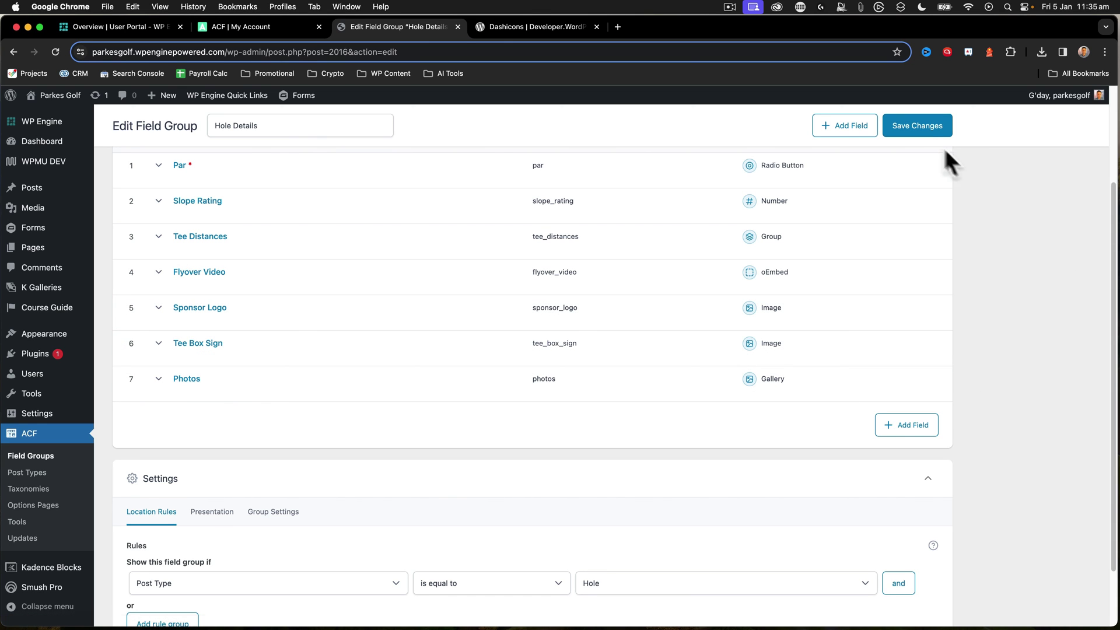
click(919, 125)
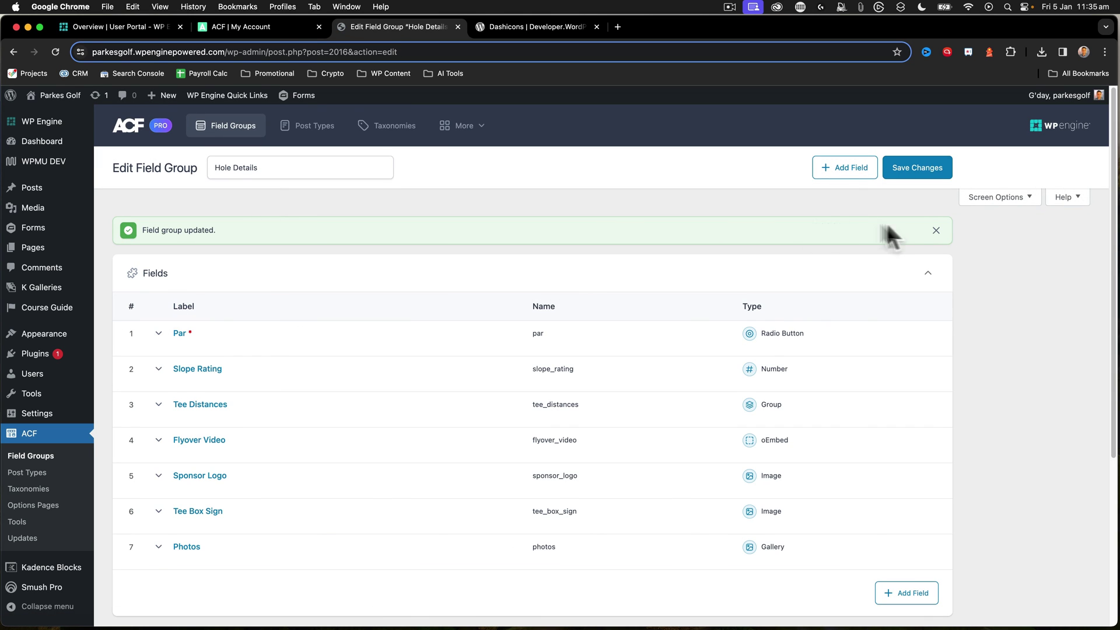
click(935, 230)
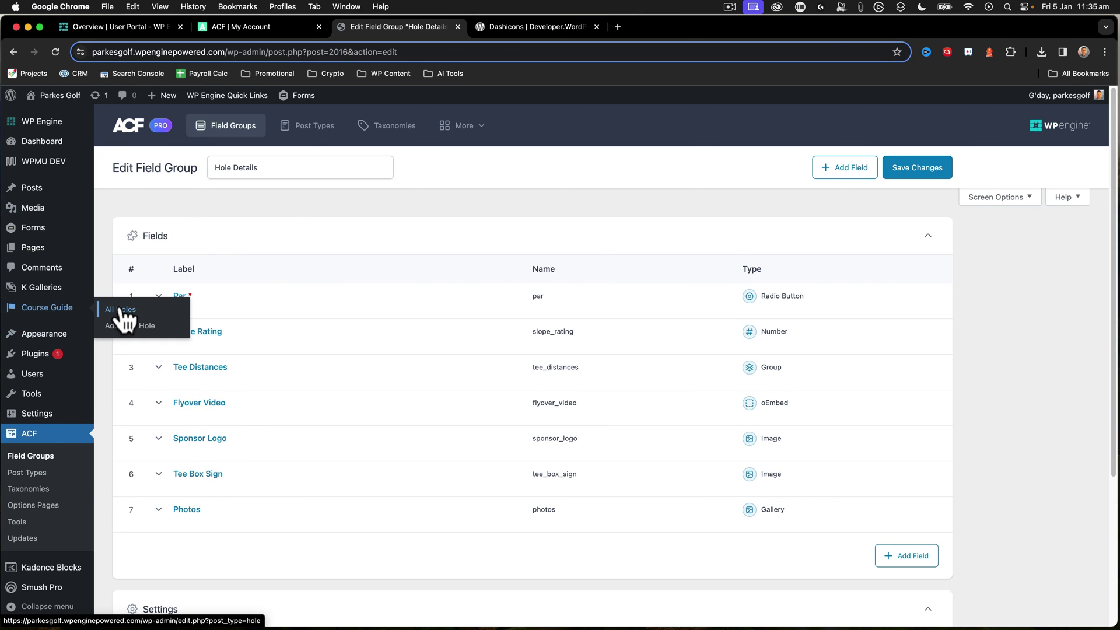
Go to Course Guide's All Holes list and start a new Hole post
click(43, 308)
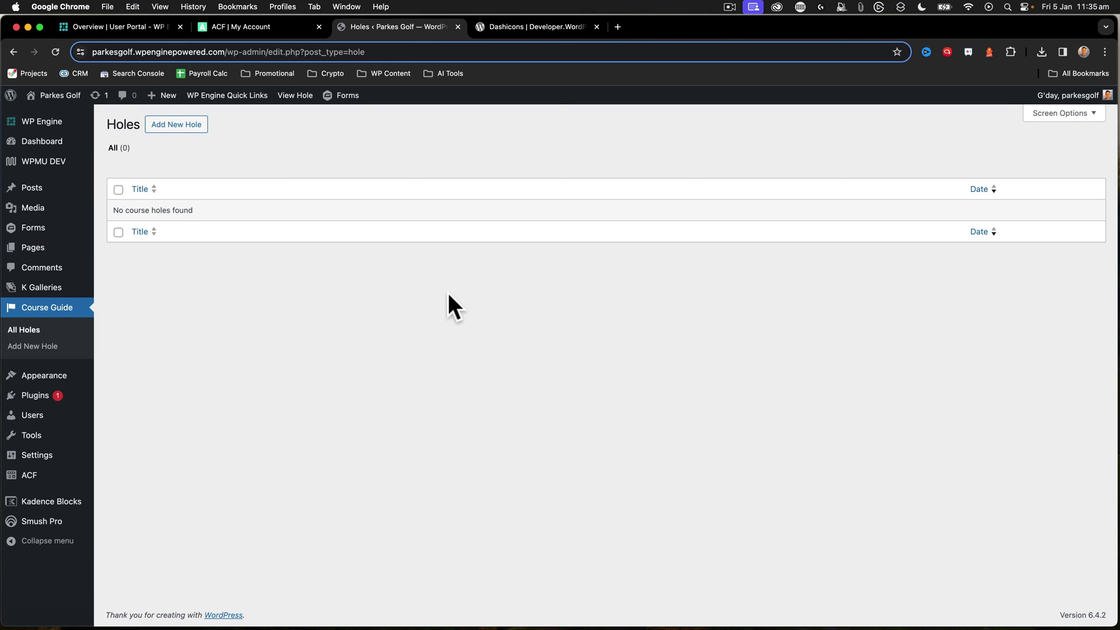
click(174, 131)
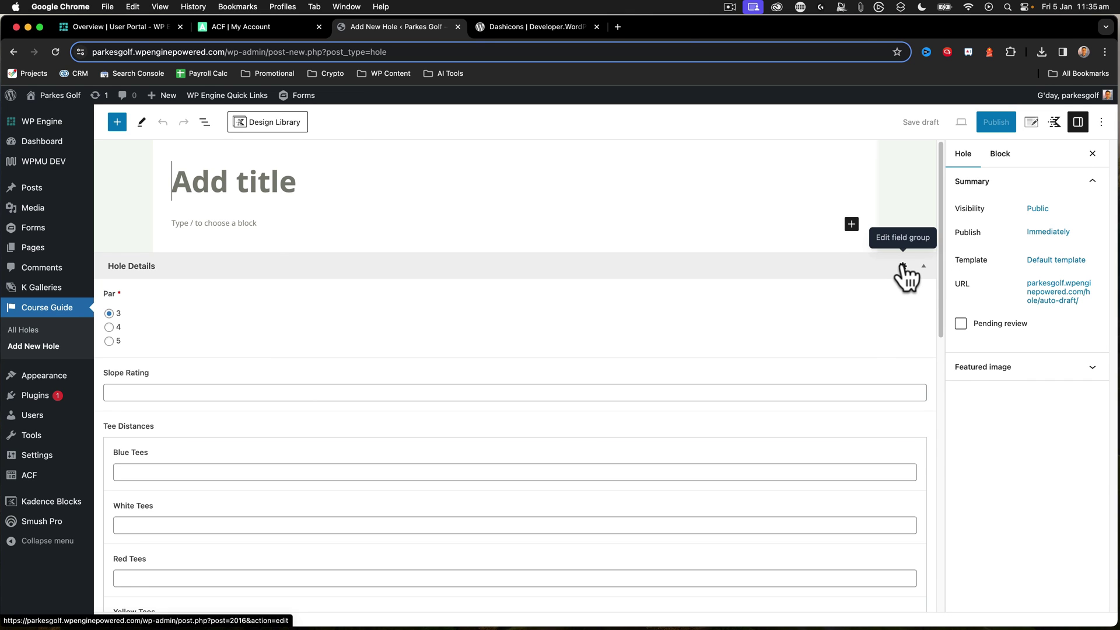
click(924, 268)
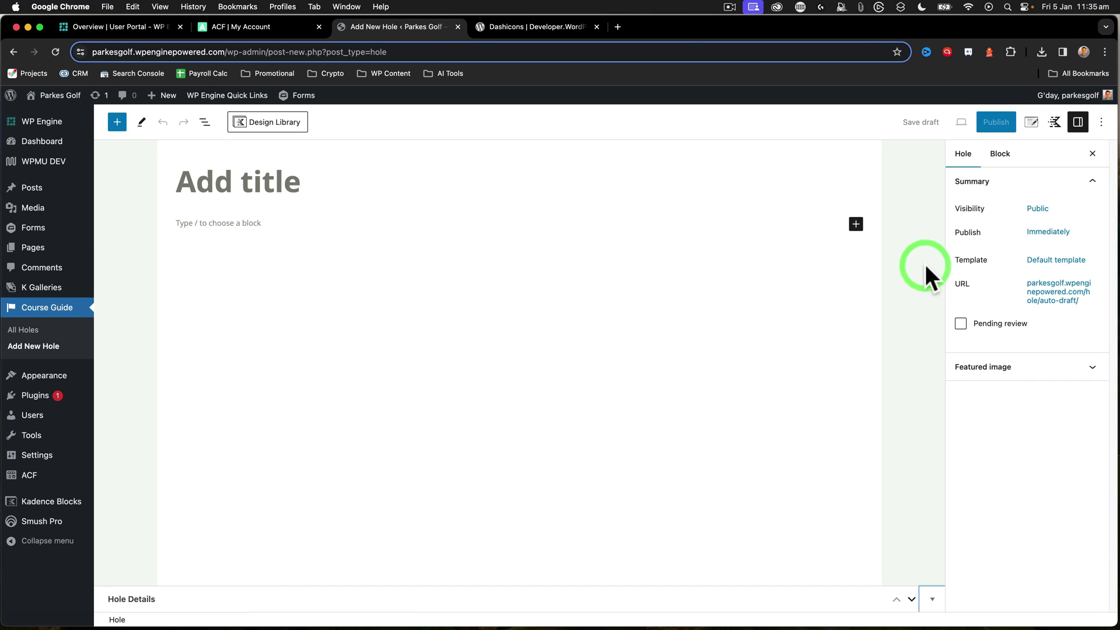
click(927, 602)
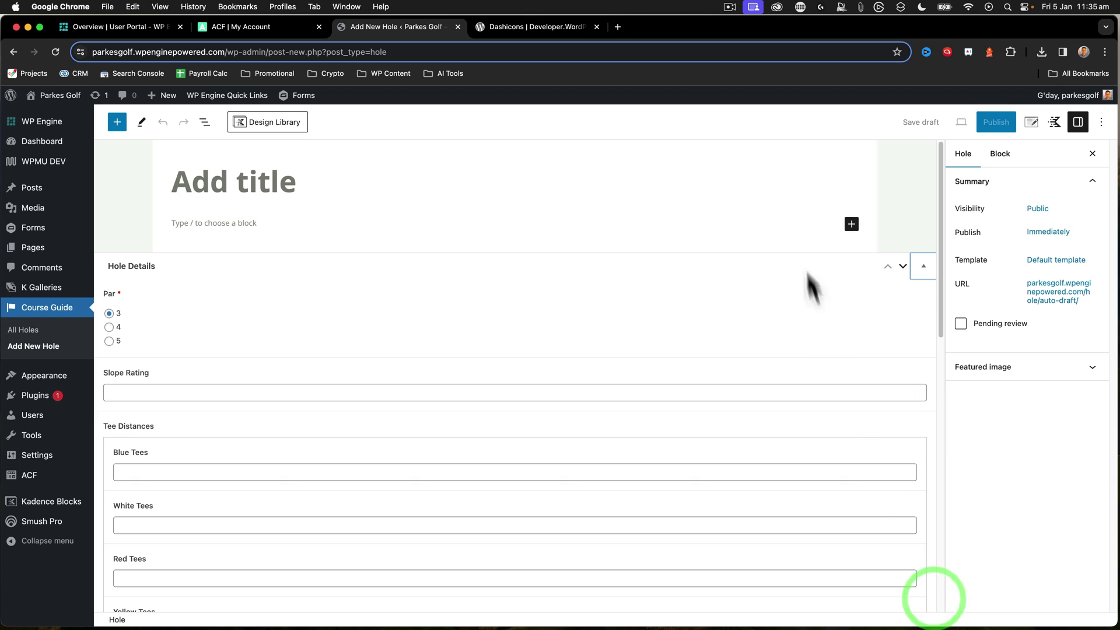
click(902, 267)
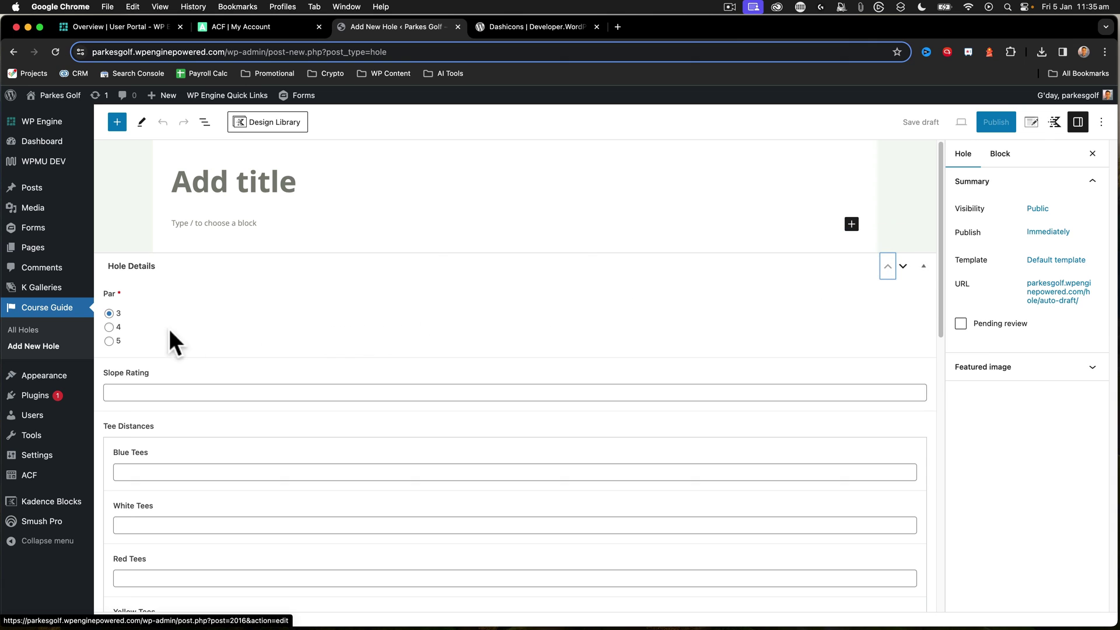
click(873, 268)
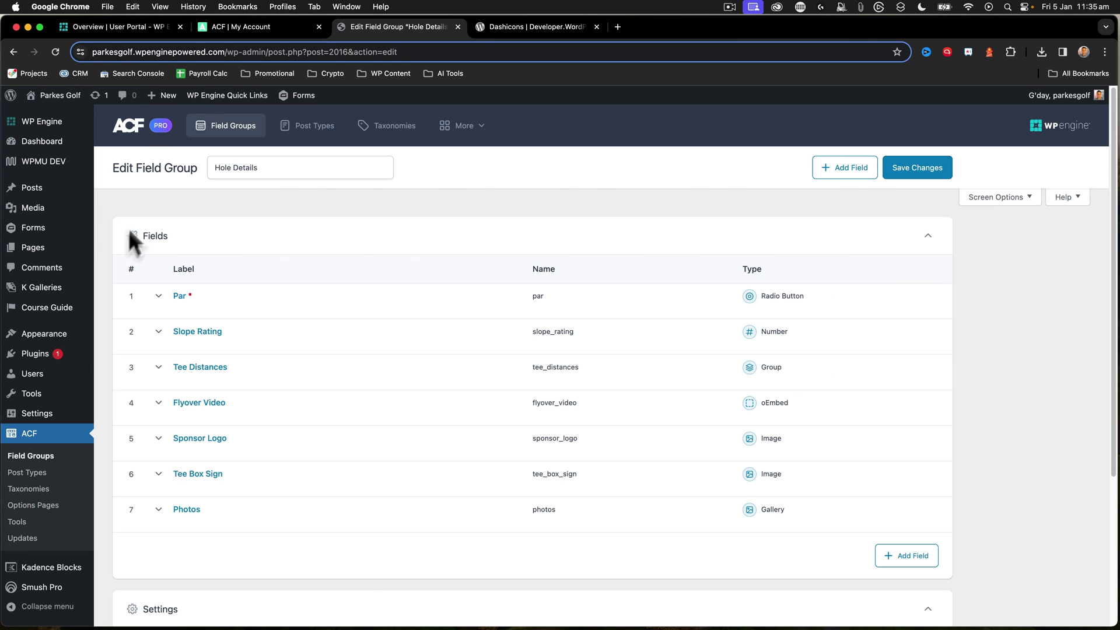
click(11, 52)
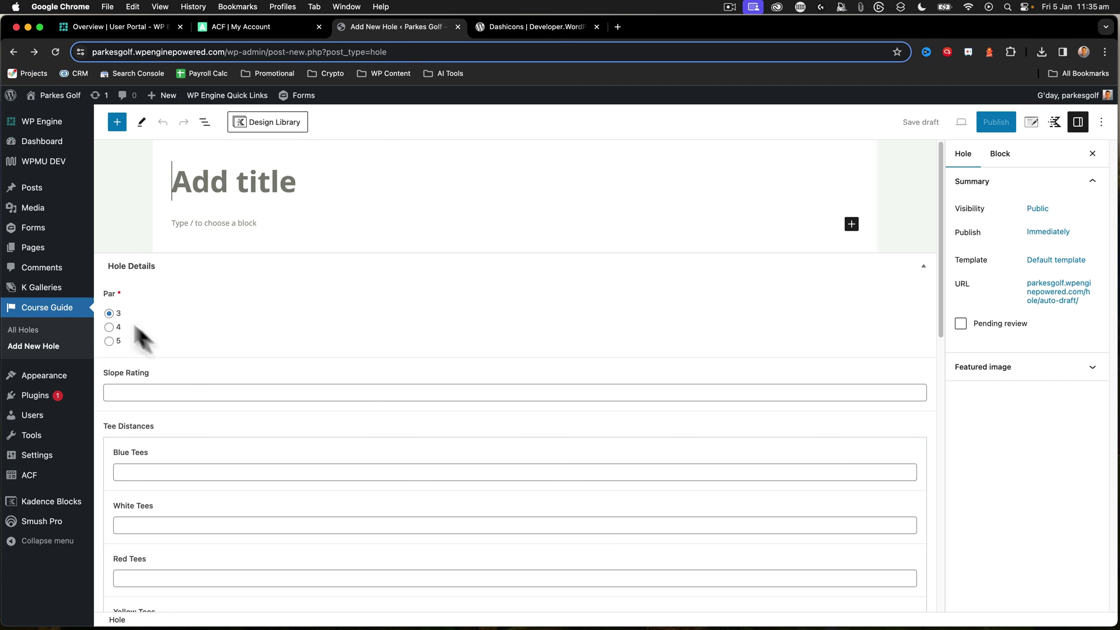
Choose a Par of 3 and set Slope Rating to 0 with the spinner arrows
click(109, 314)
scroll(116, 347, down, 2)
click(125, 335)
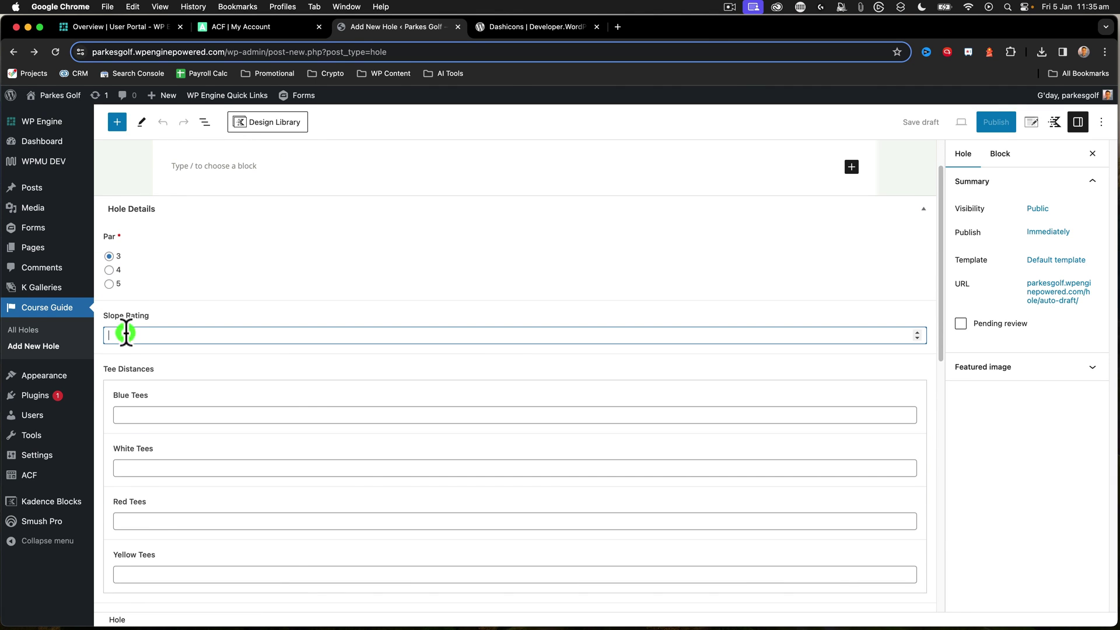
click(917, 332)
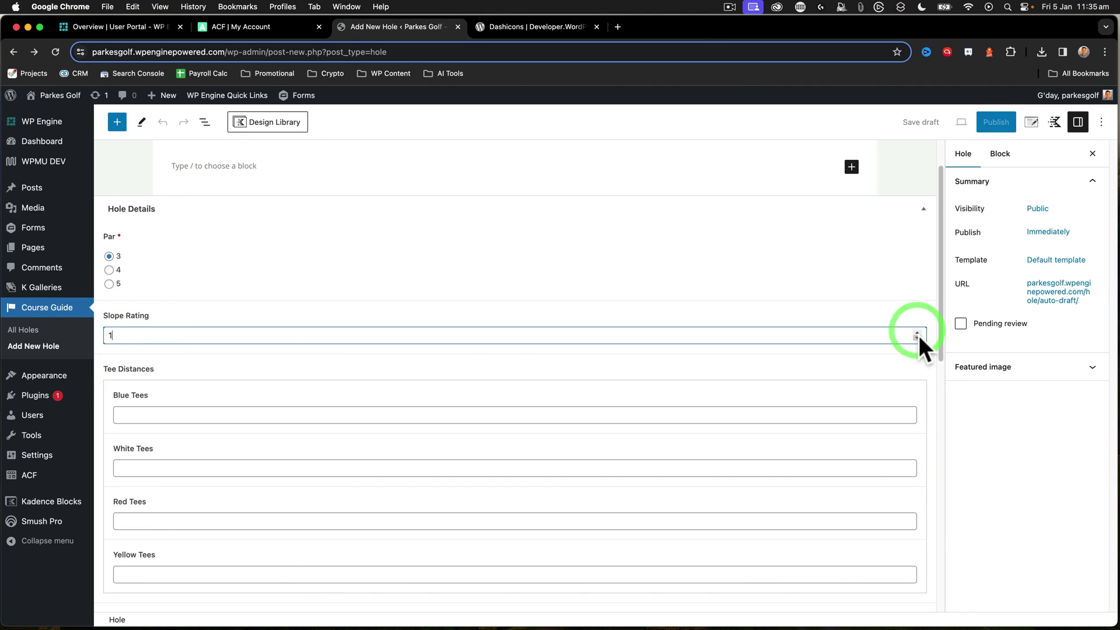
click(917, 339)
Scroll through the remaining Hole Details fields, from the Yellow Tees field down to Photos
scroll(349, 359, down, 2)
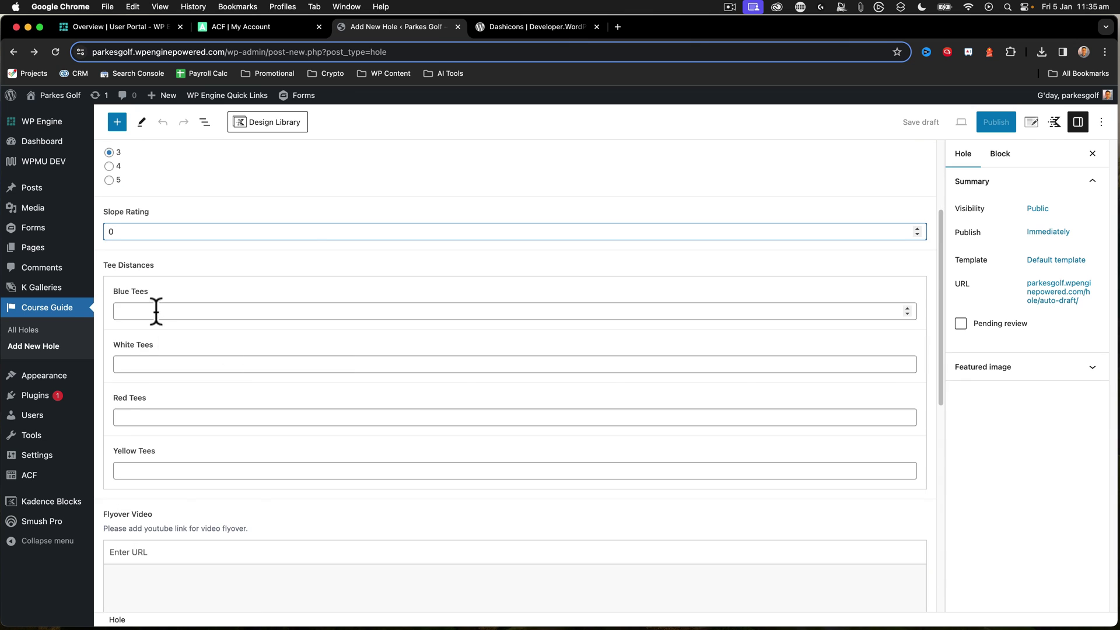
scroll(151, 340, down, 4)
scroll(138, 426, down, 4)
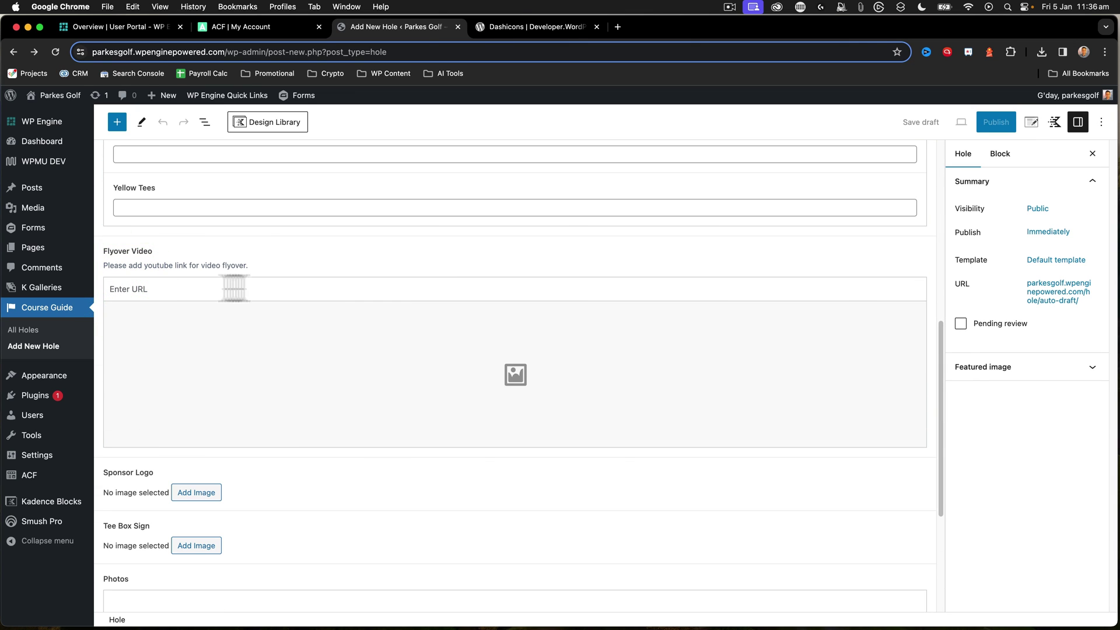
scroll(152, 290, down, 4)
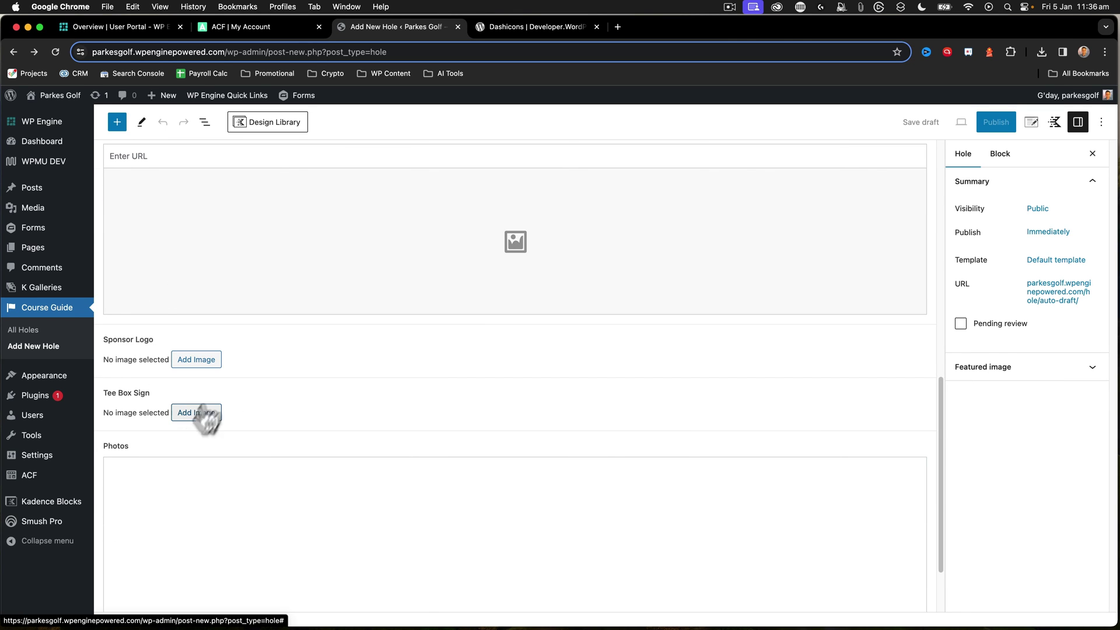
scroll(208, 417, down, 3)
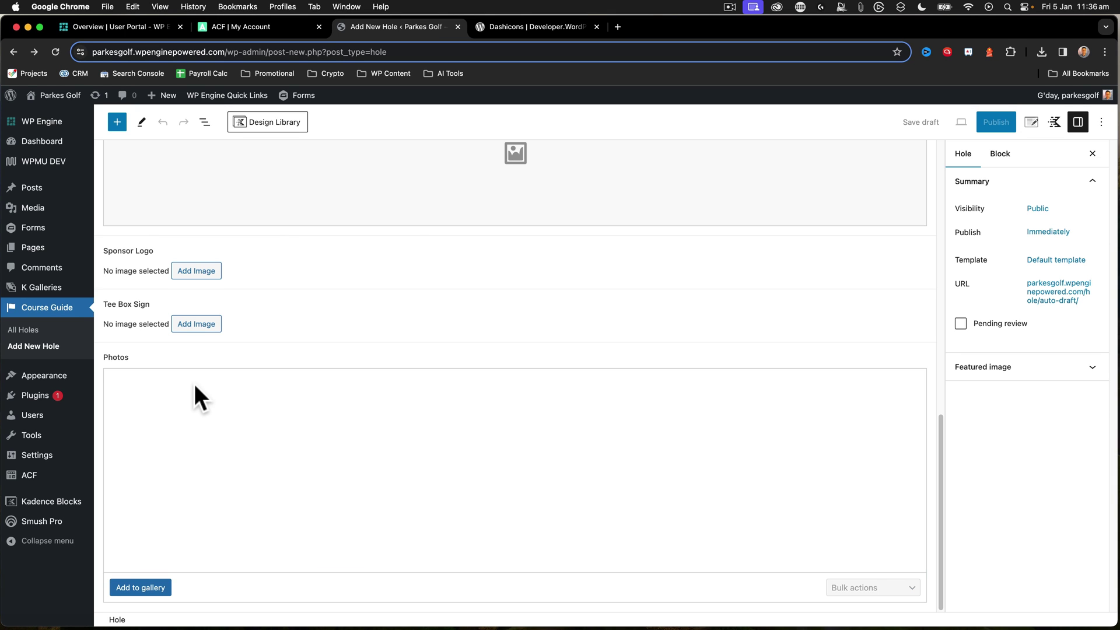
scroll(526, 396, up, 15)
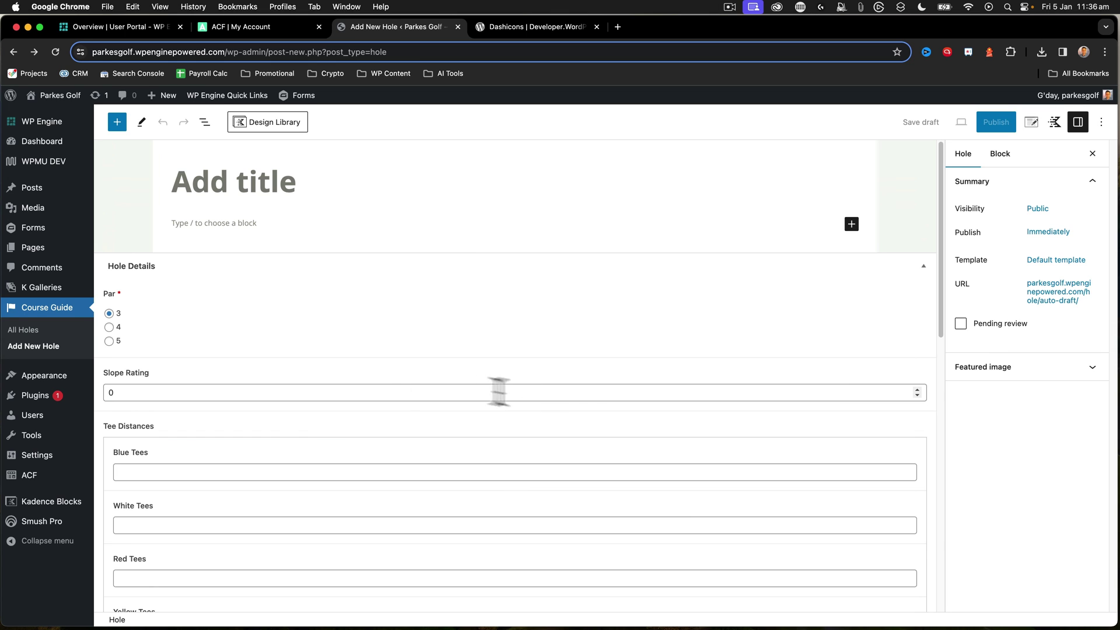
scroll(498, 391, down, 10)
scroll(261, 352, down, 2)
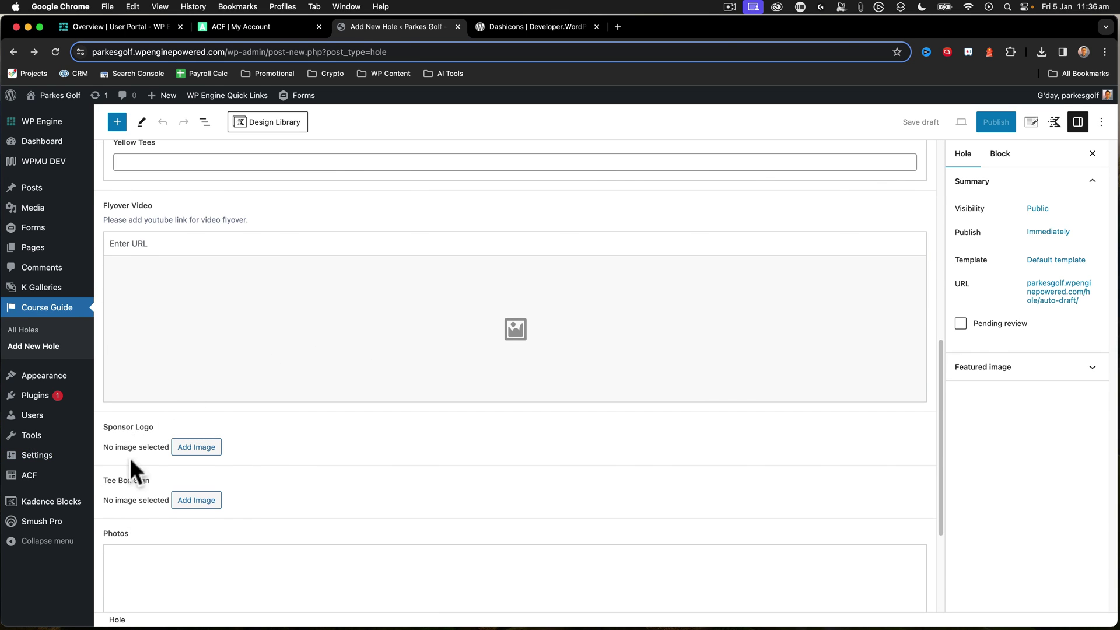
scroll(137, 440, up, 1)
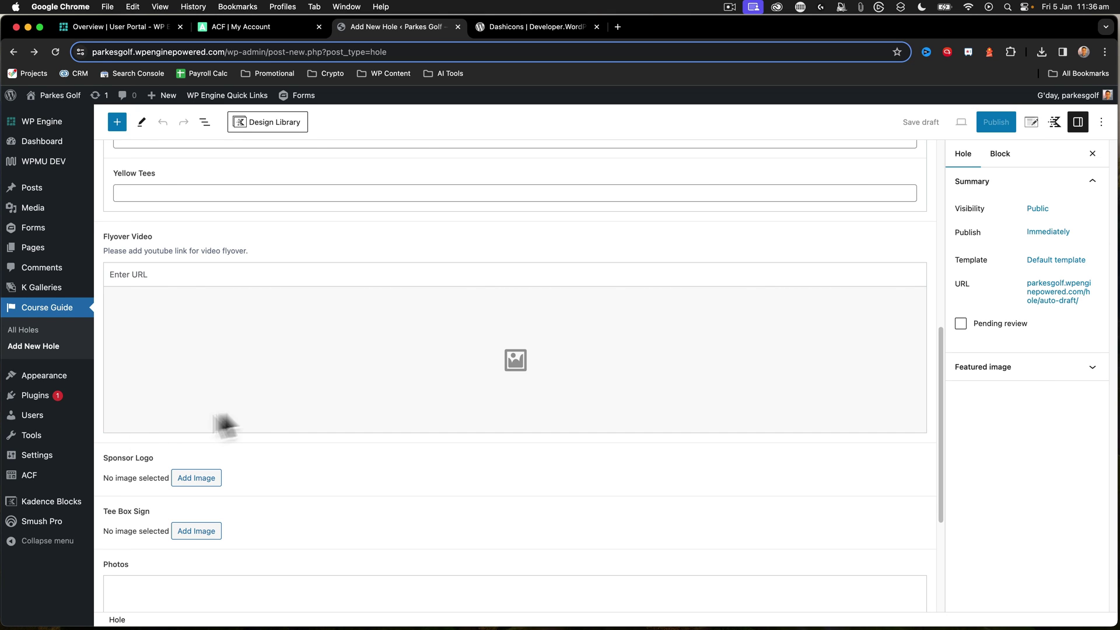
scroll(259, 401, up, 10)
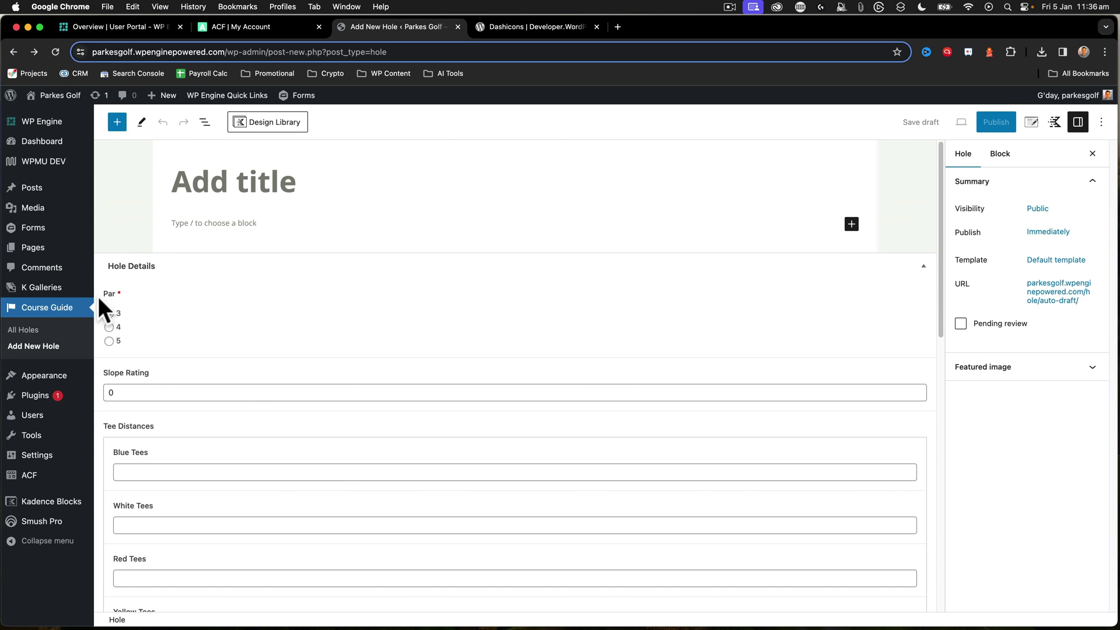